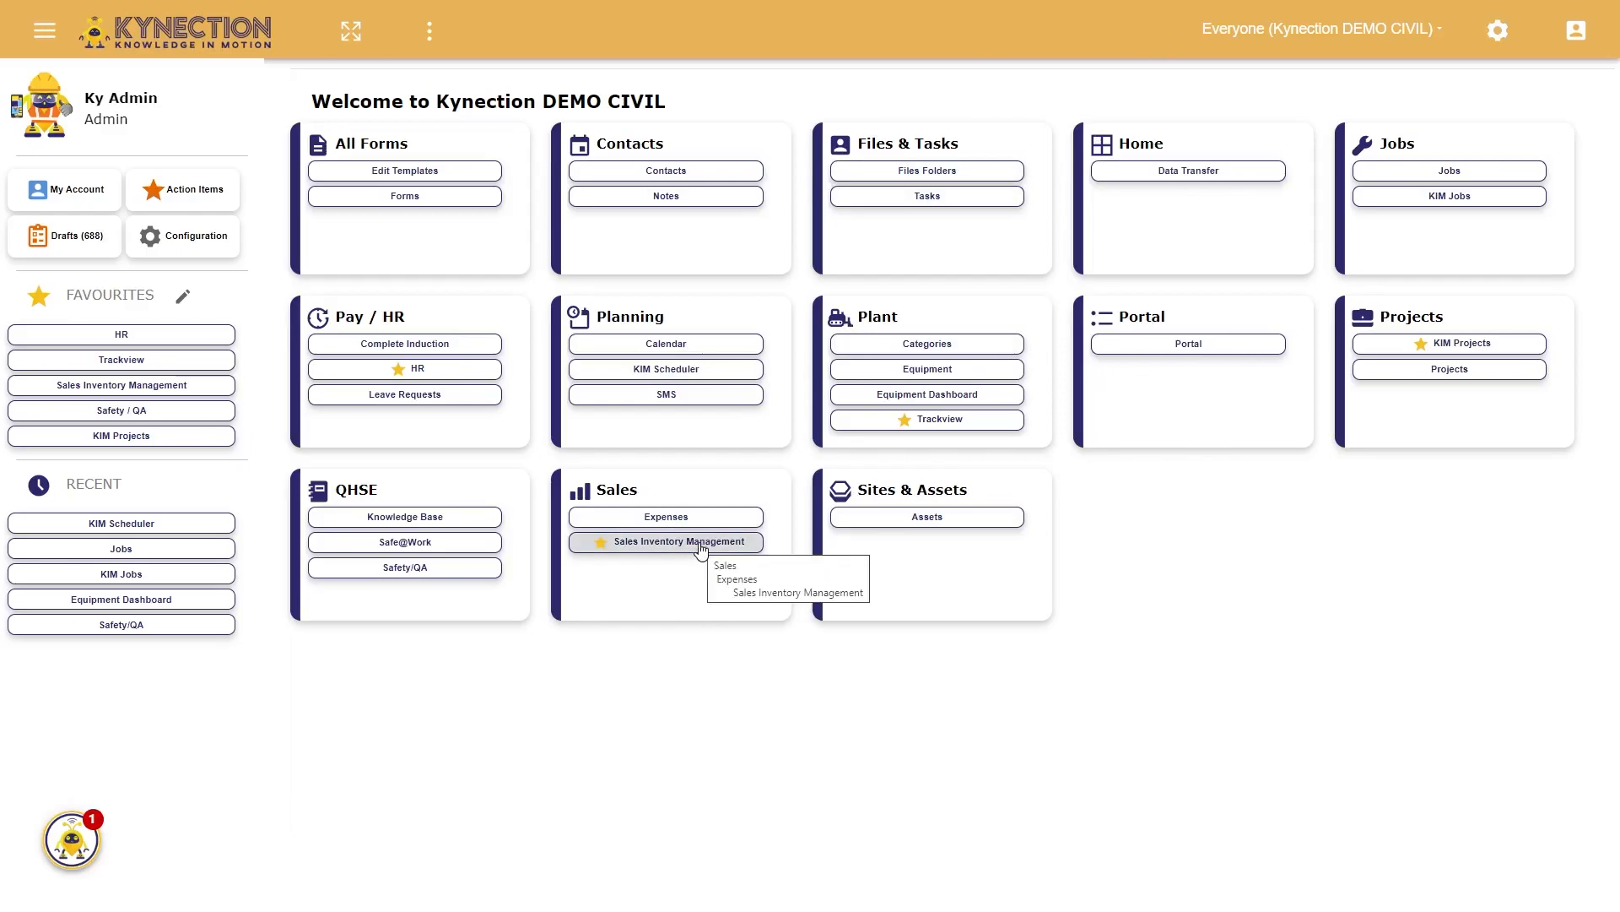
Open the Kynection Warehouse stock list in Sales Inventory Management.
left_click(700, 542)
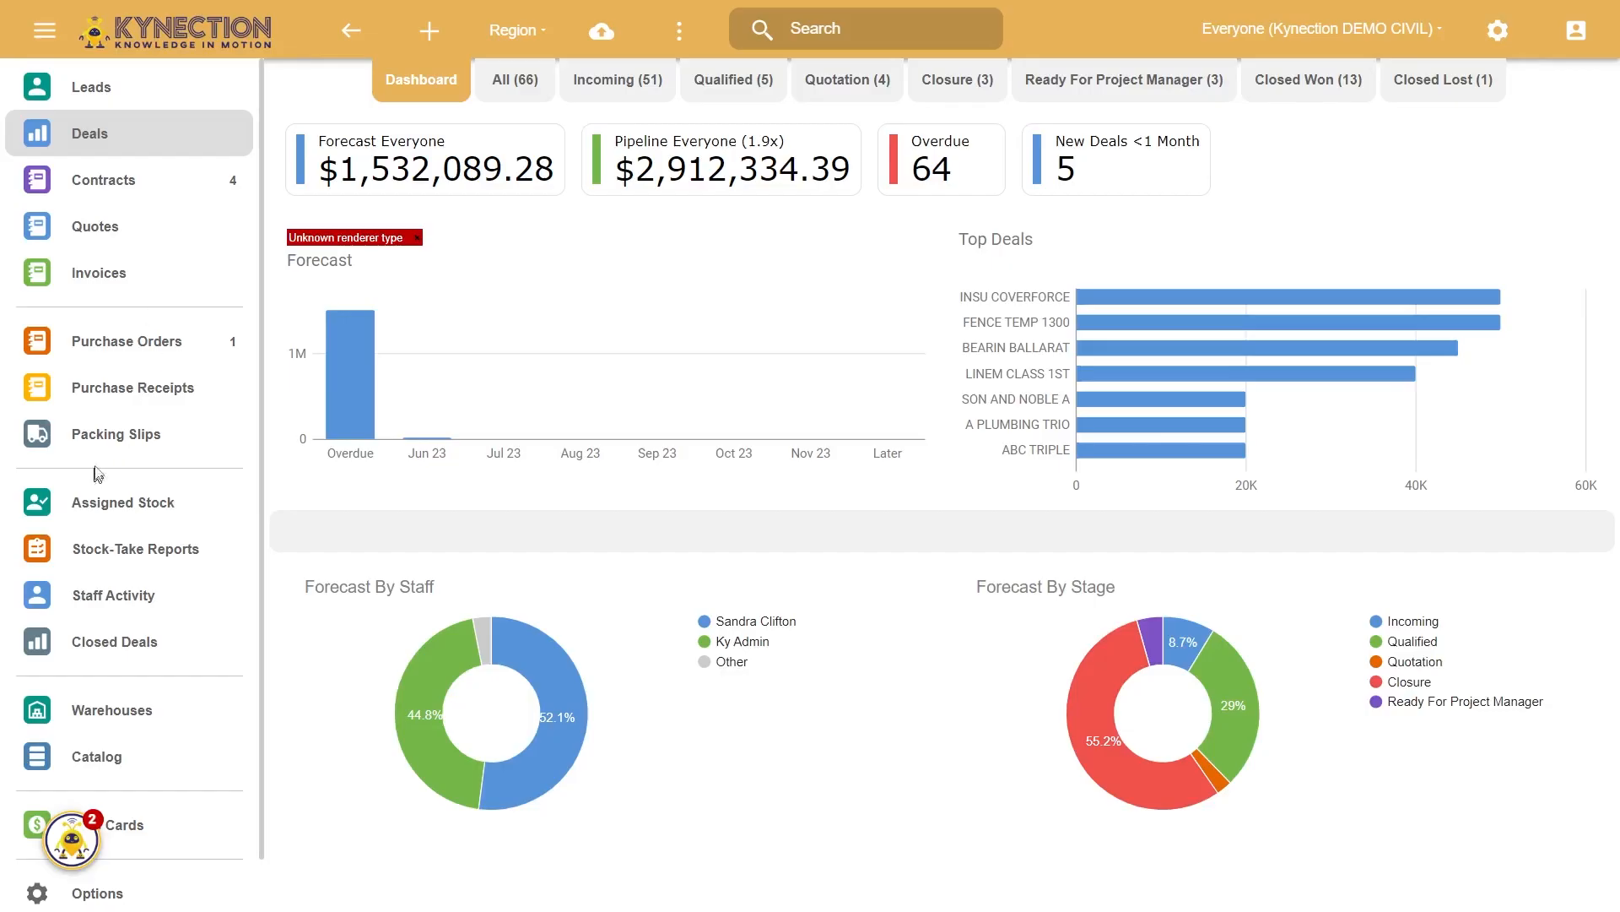
left_click(131, 727)
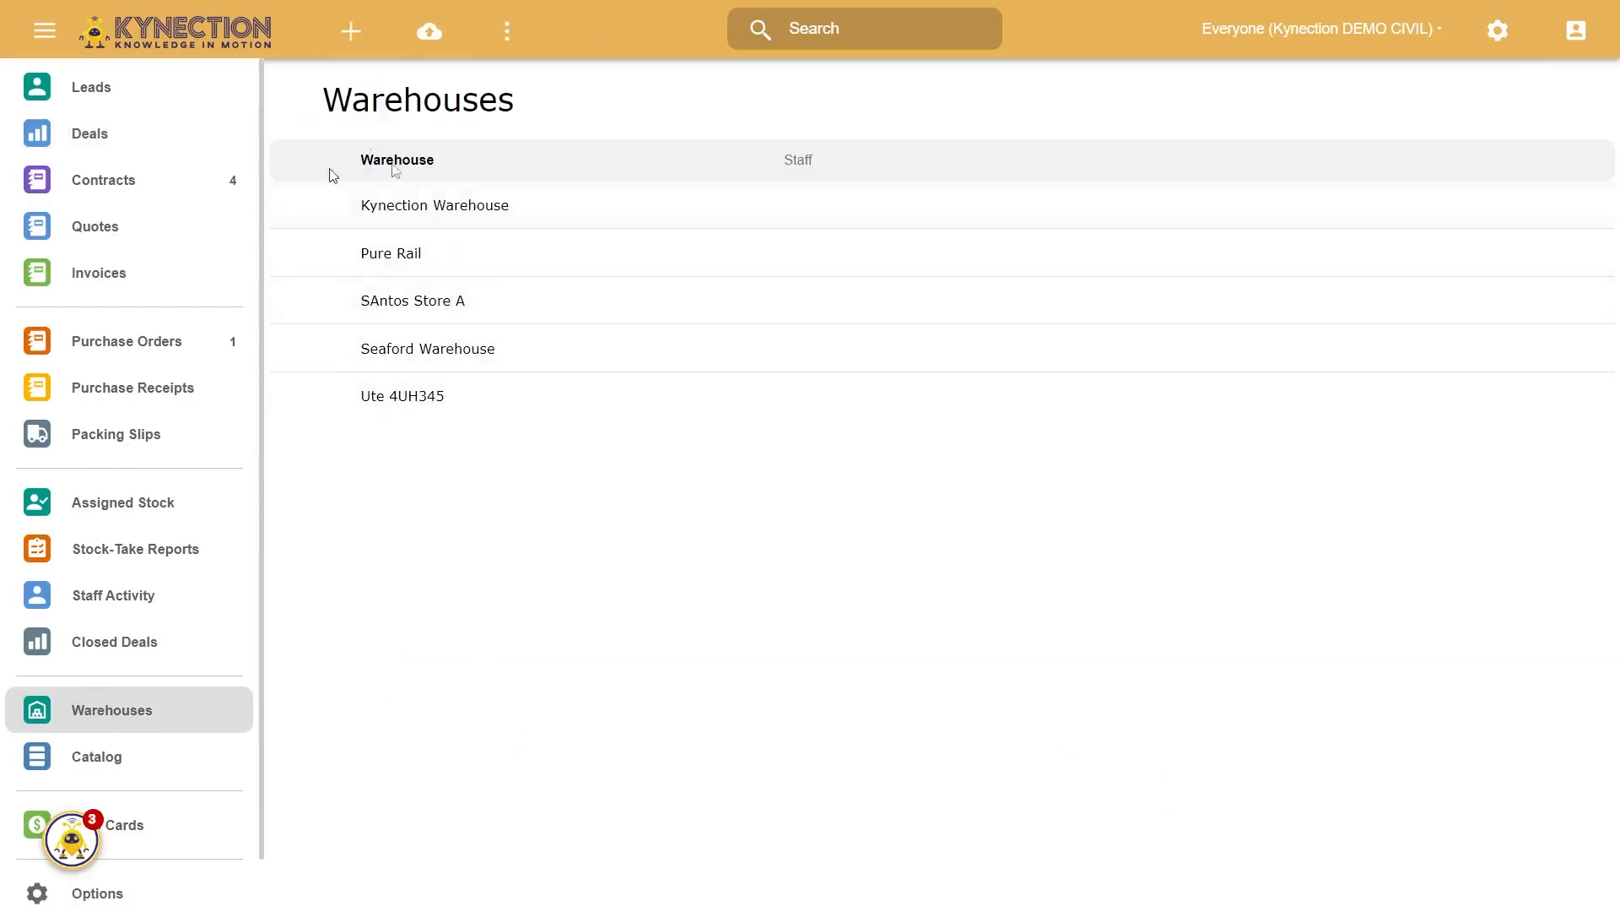
left_click(487, 225)
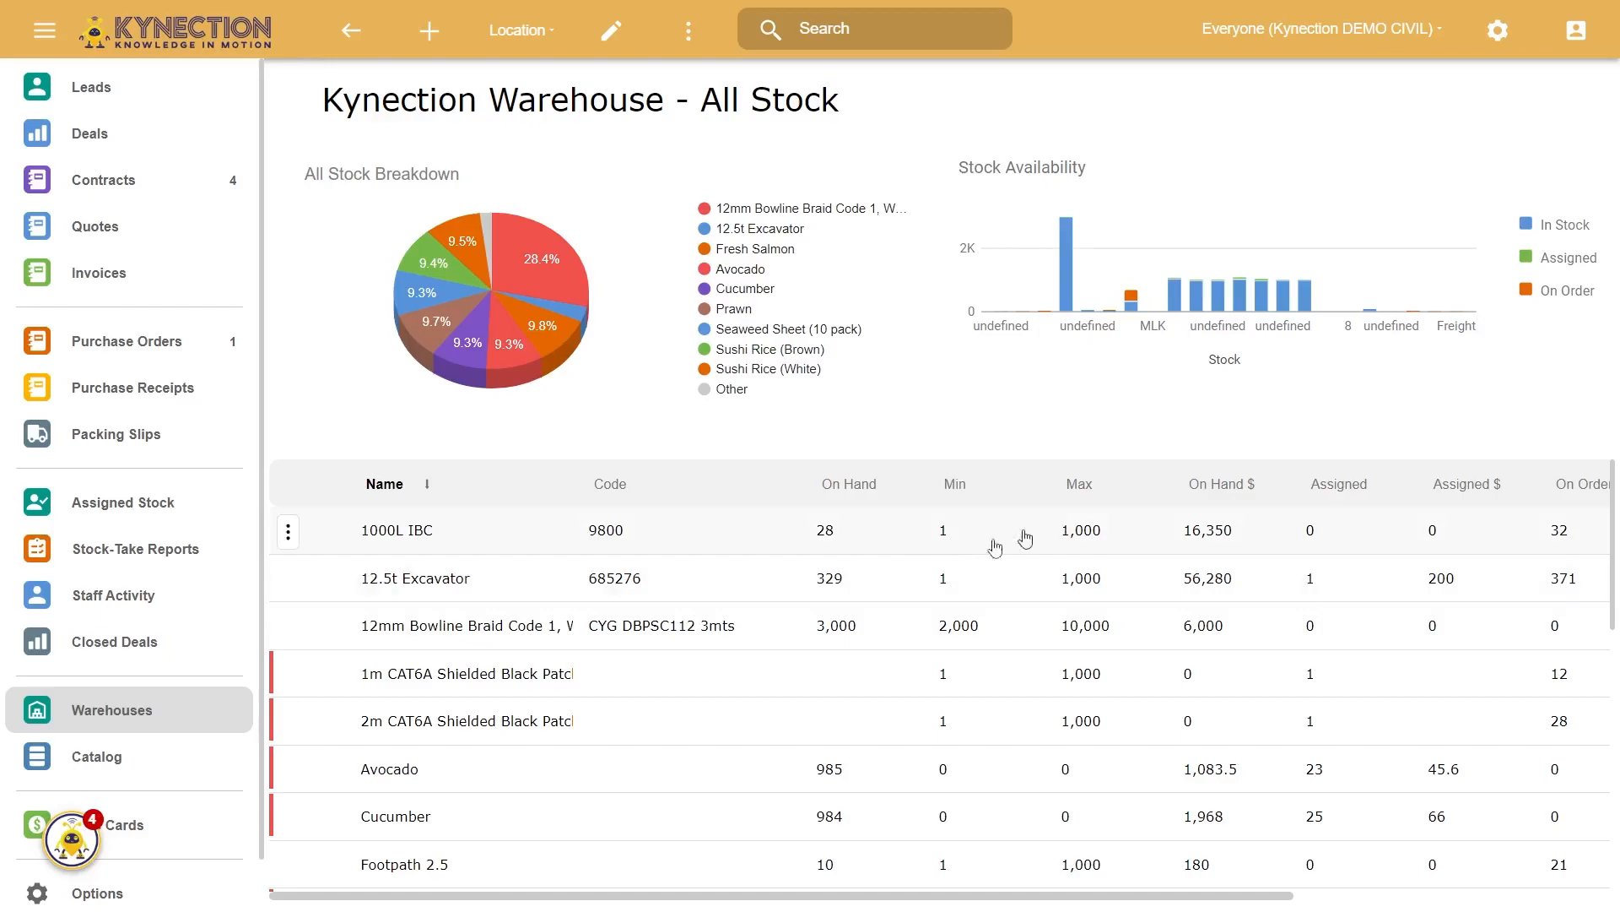
Open the stock details of 1000L IBC and review its product, stock level, location and supplier information.
left_click(288, 532)
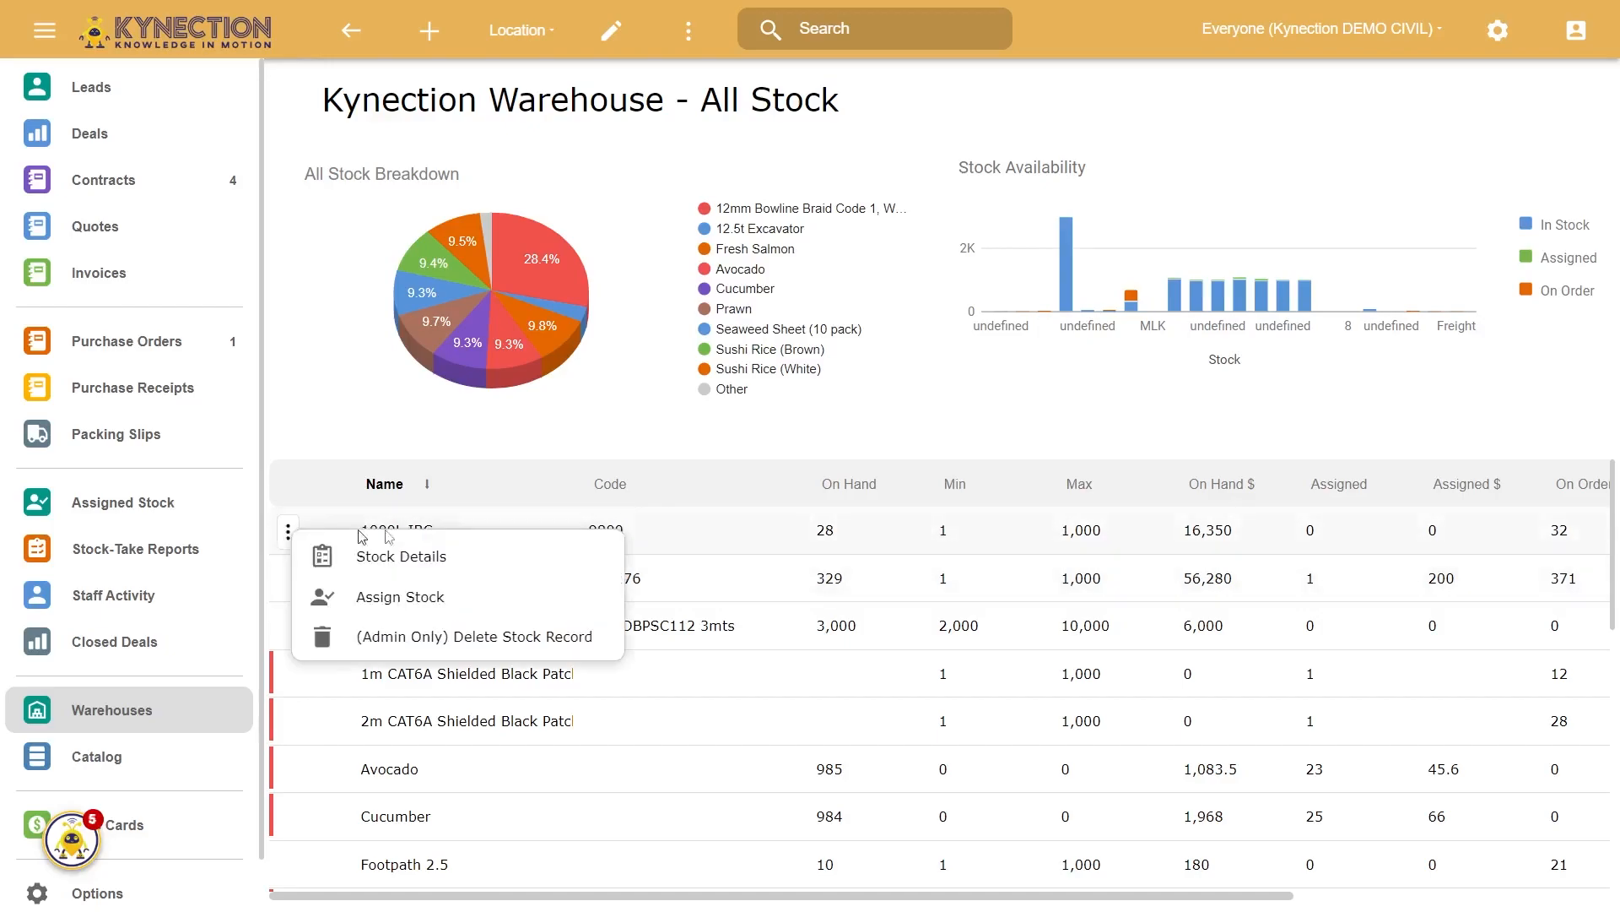
left_click(460, 558)
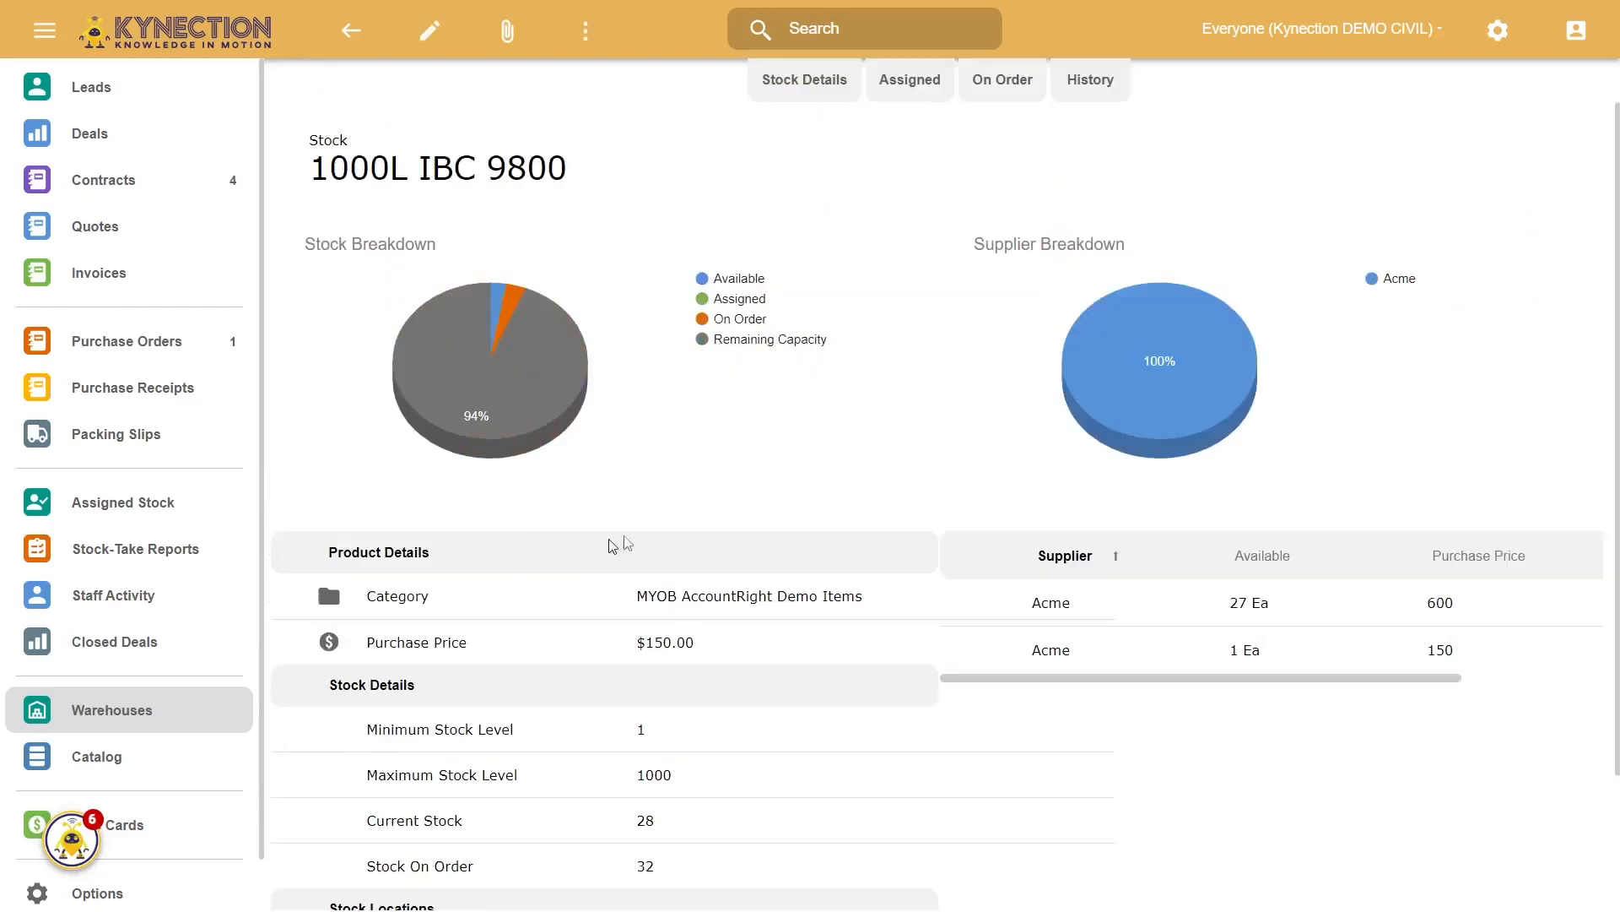
scroll(500, 673, "down", 1)
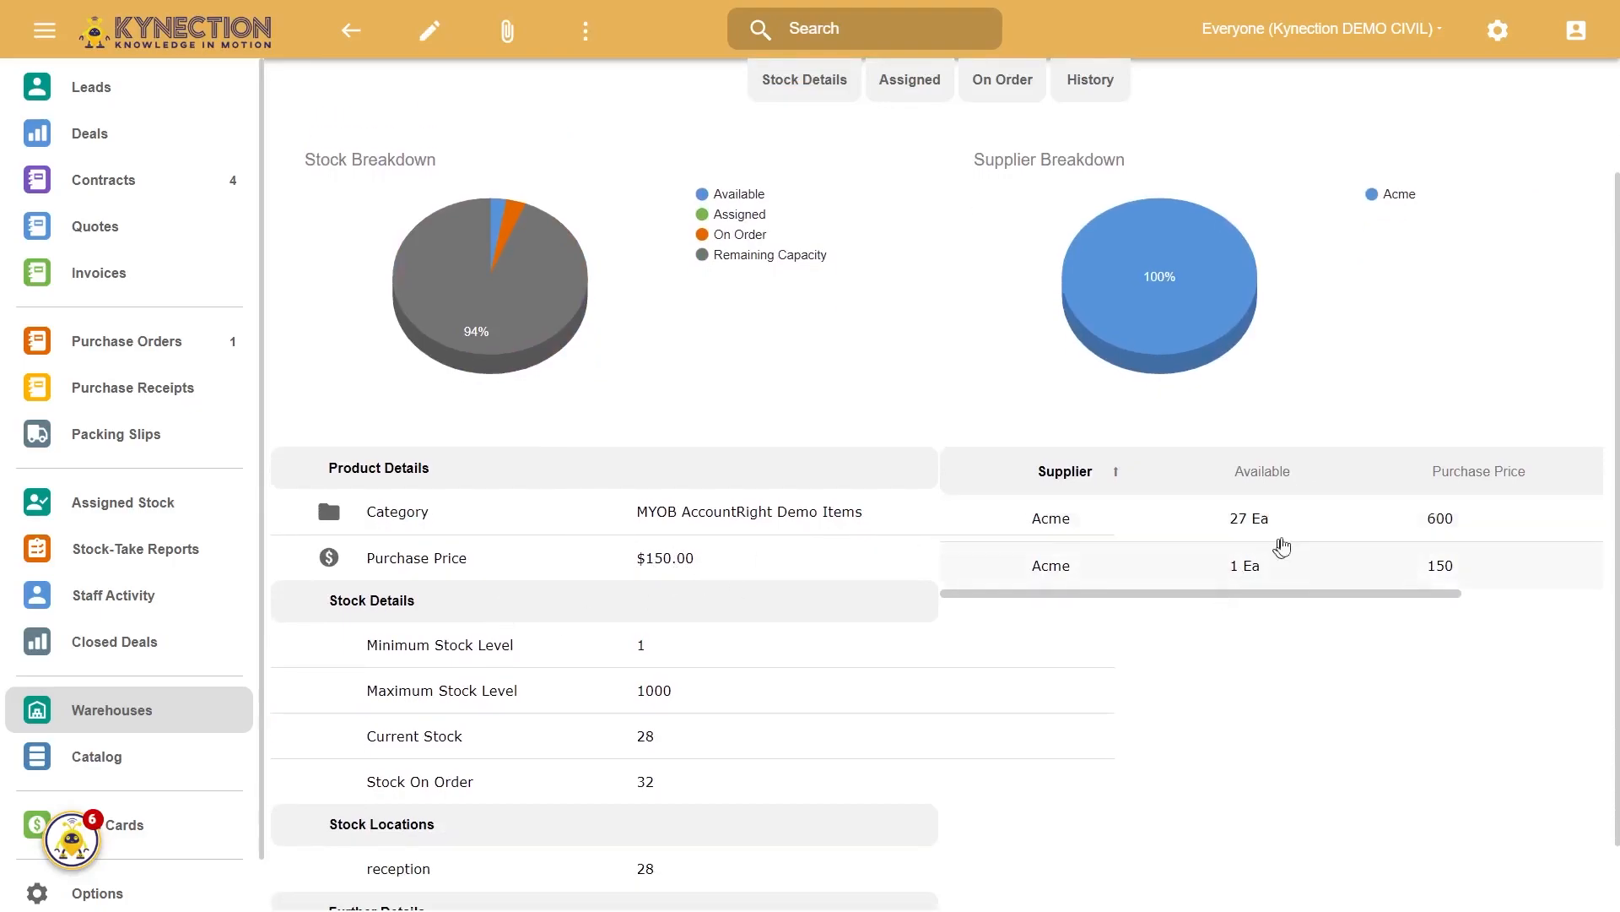
scroll(636, 651, "down", 1)
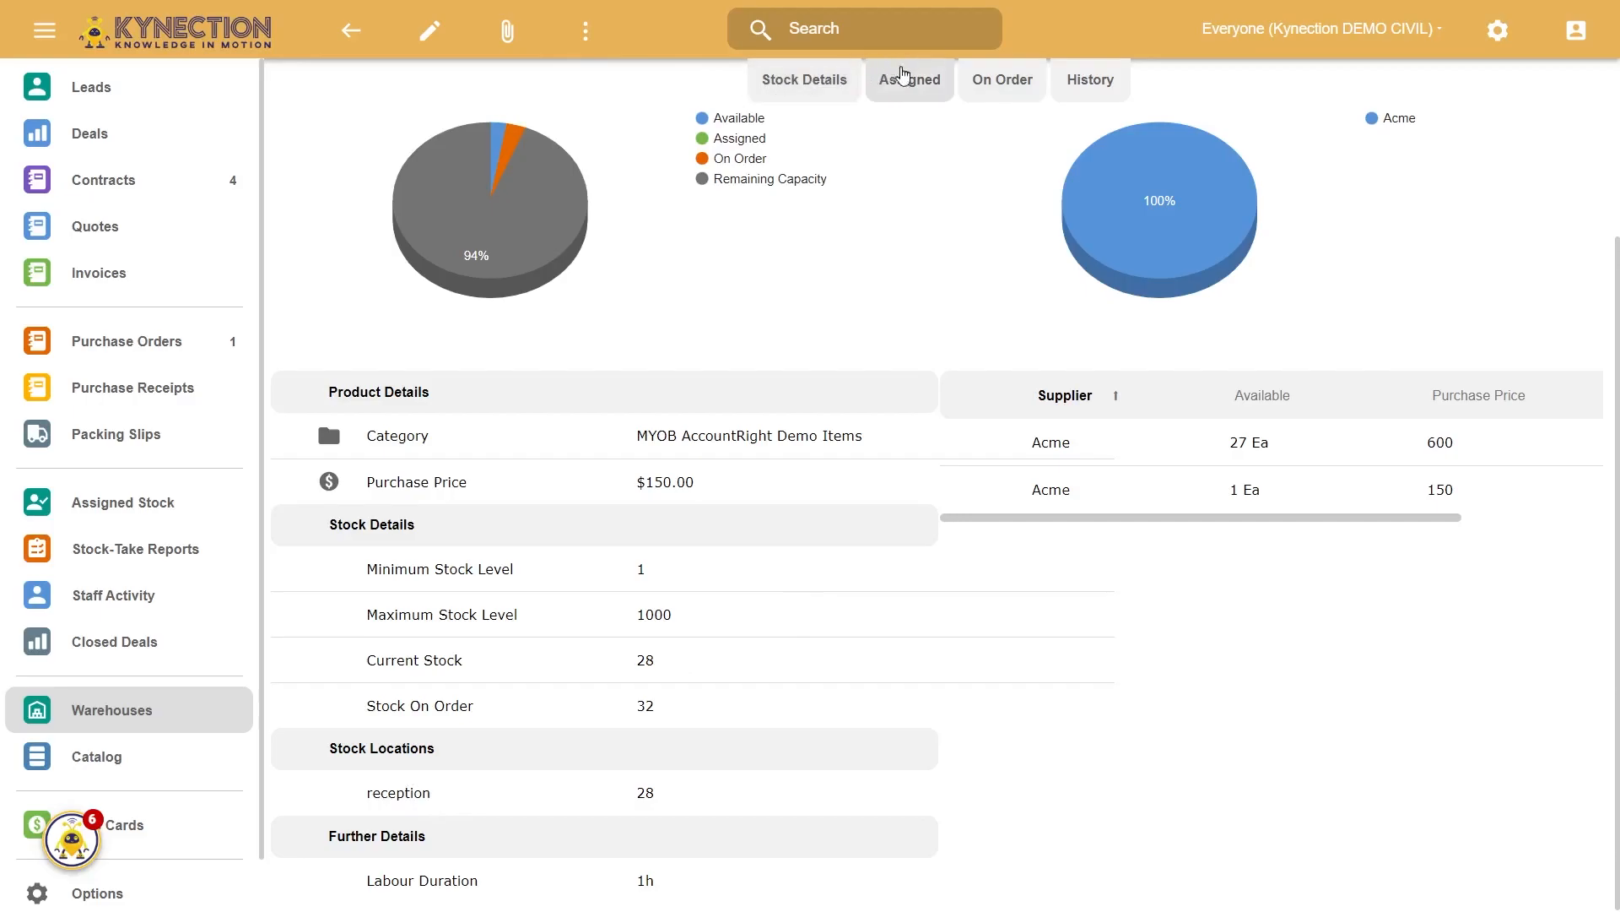
Review the assigned stock and the on-order records of the 1000L IBC item.
left_click(913, 86)
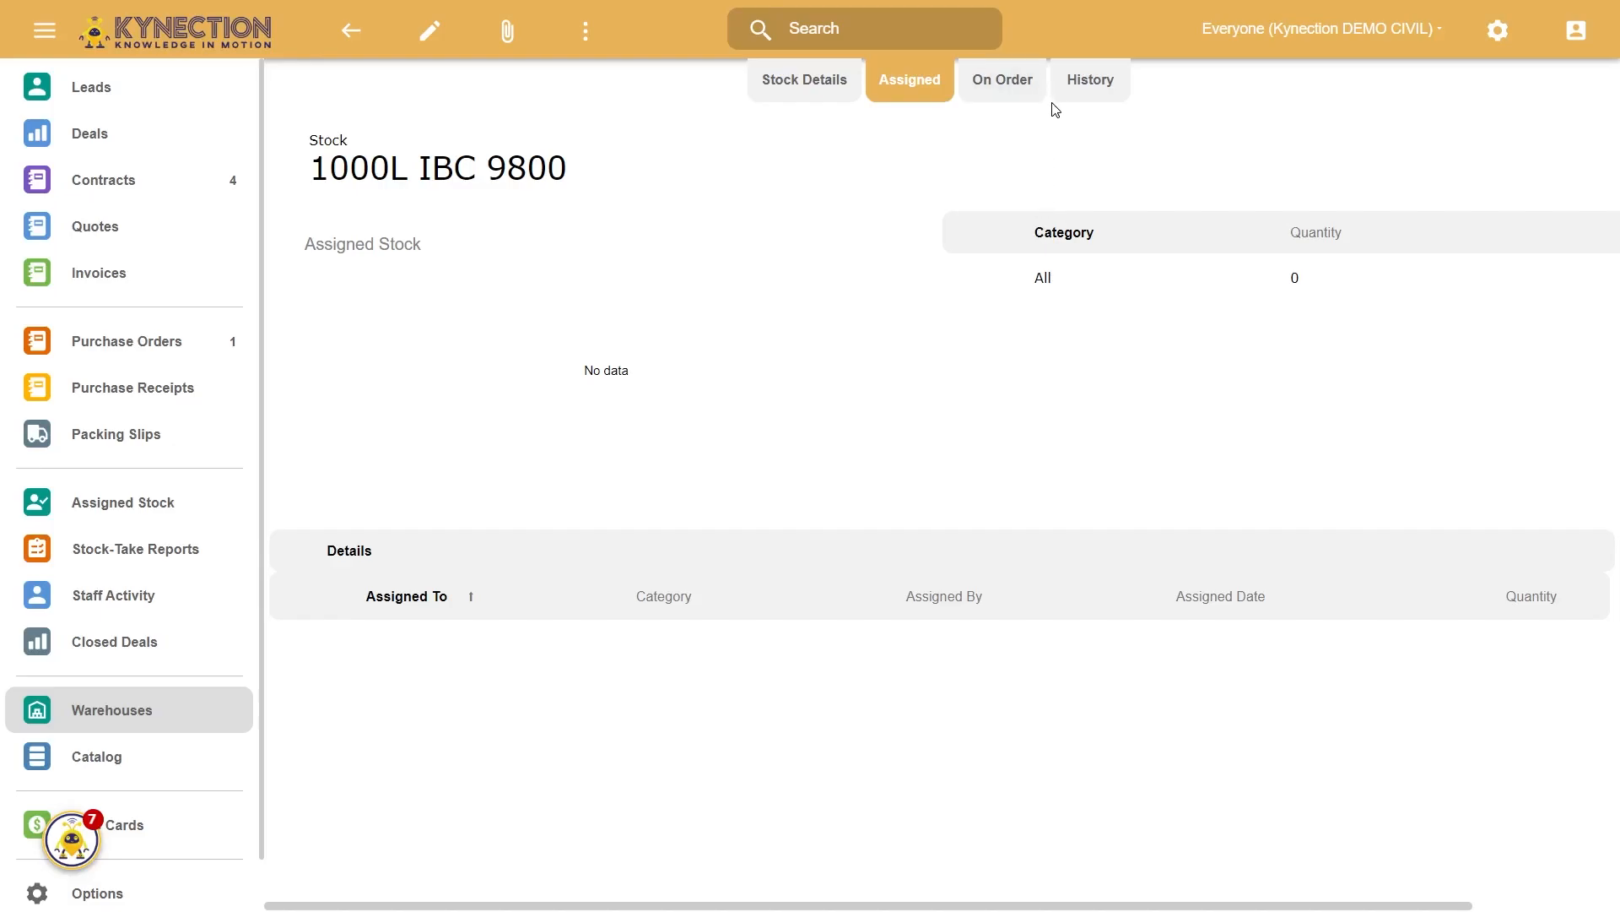
left_click(1013, 92)
scroll(714, 612, "down", 3)
scroll(625, 768, "up", 3)
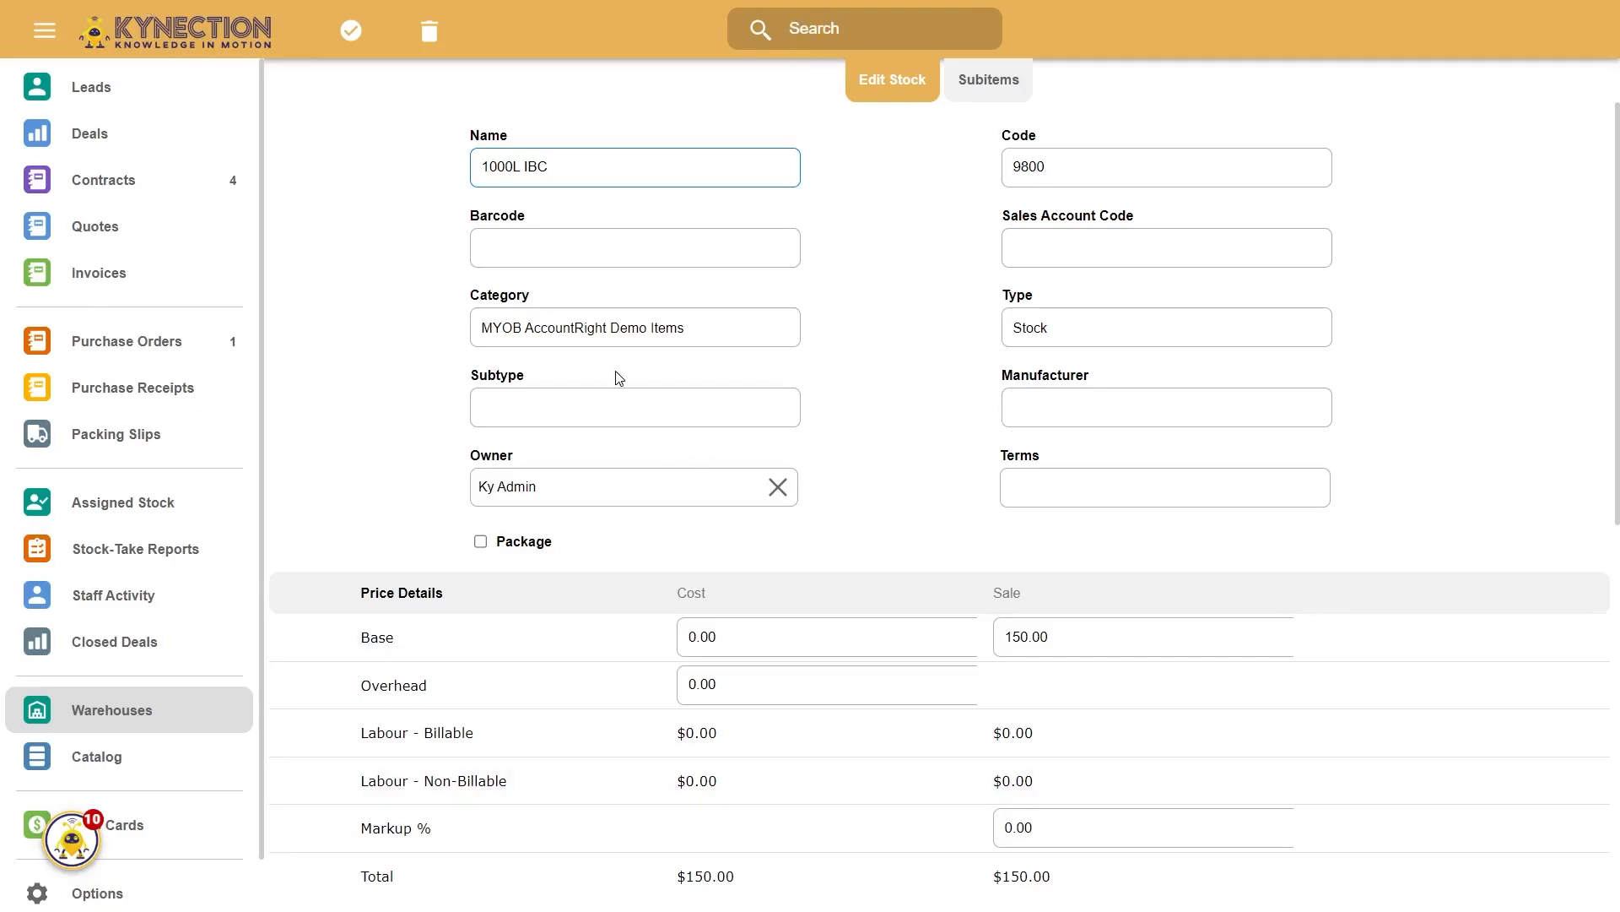
Set the 1000L IBC item's subtype to Materials and its sales tax to 10%.
left_click(628, 419)
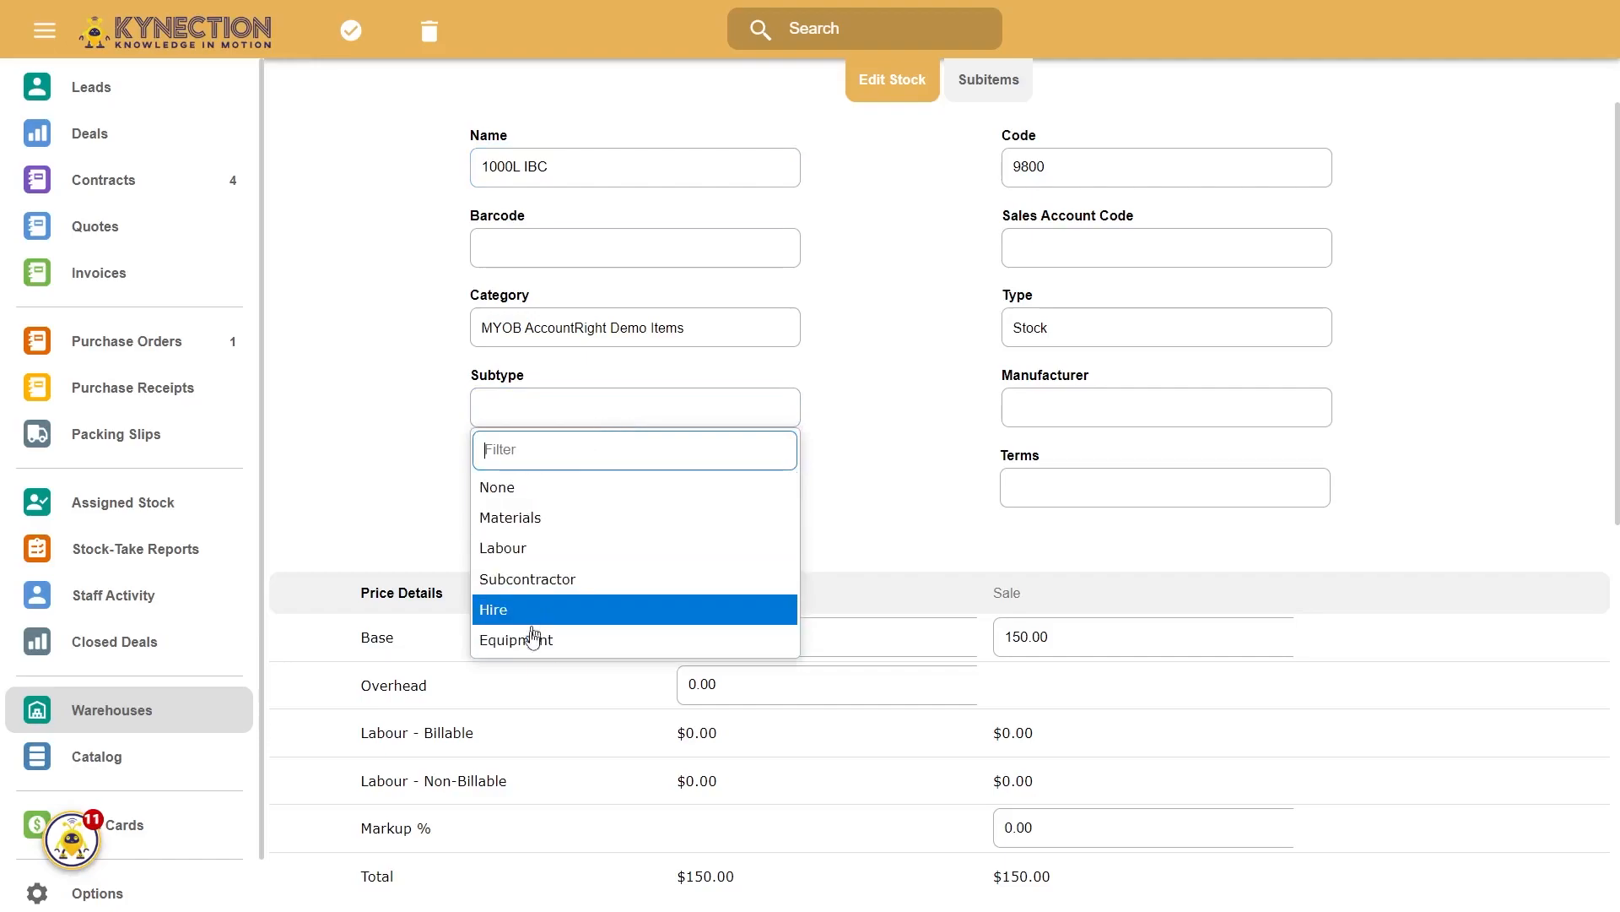
left_click(553, 518)
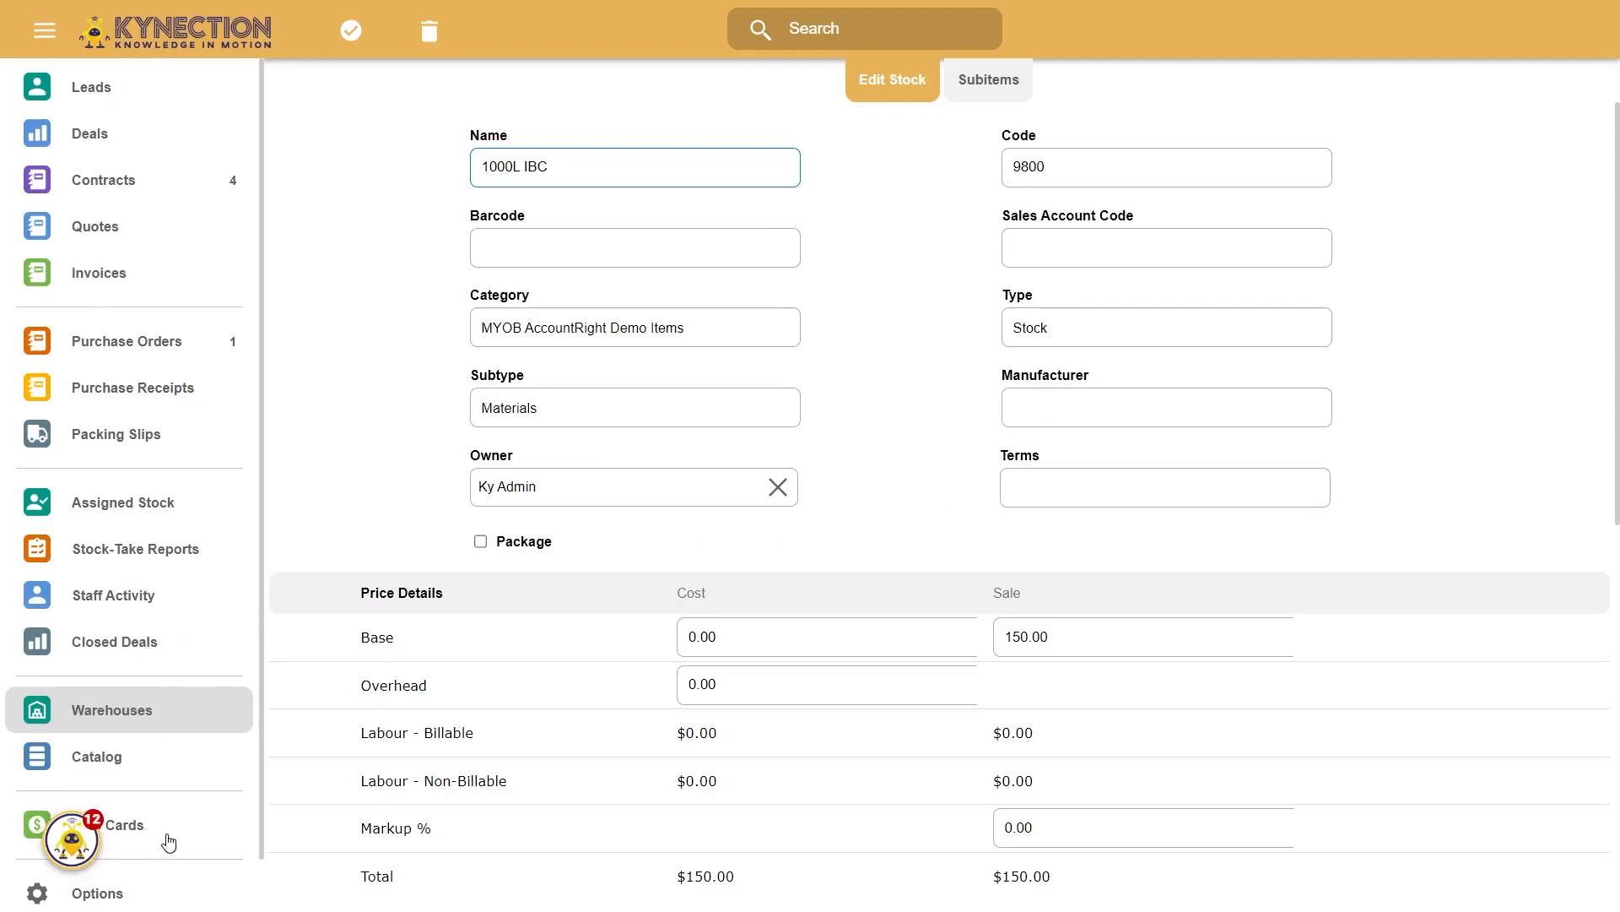
scroll(163, 831, "down", 1)
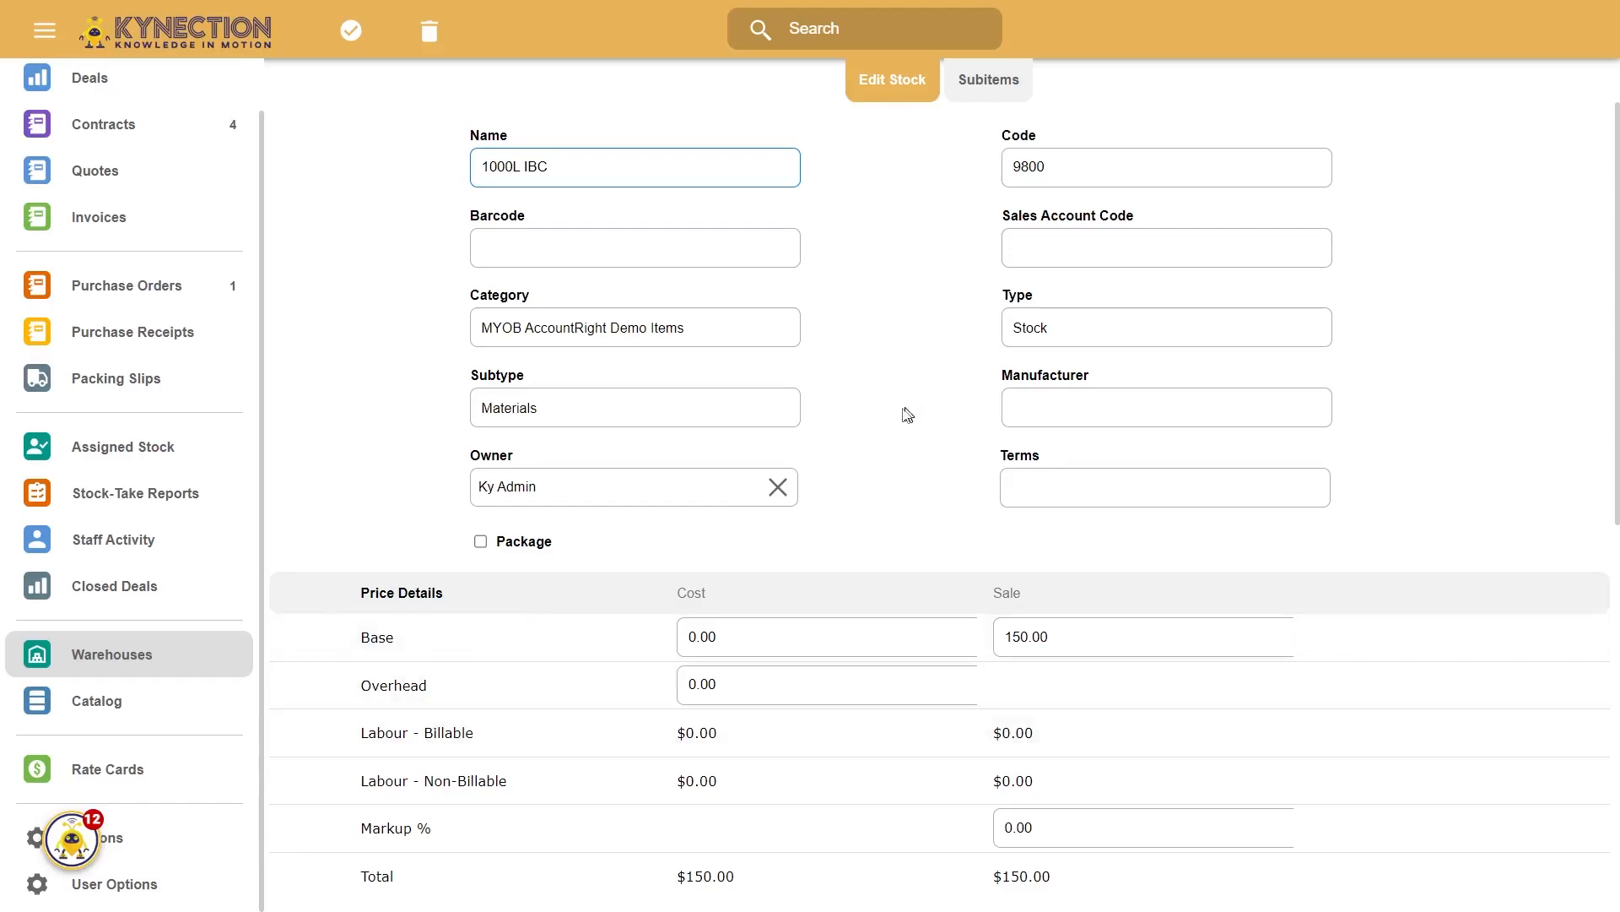
scroll(881, 466, "down", 3)
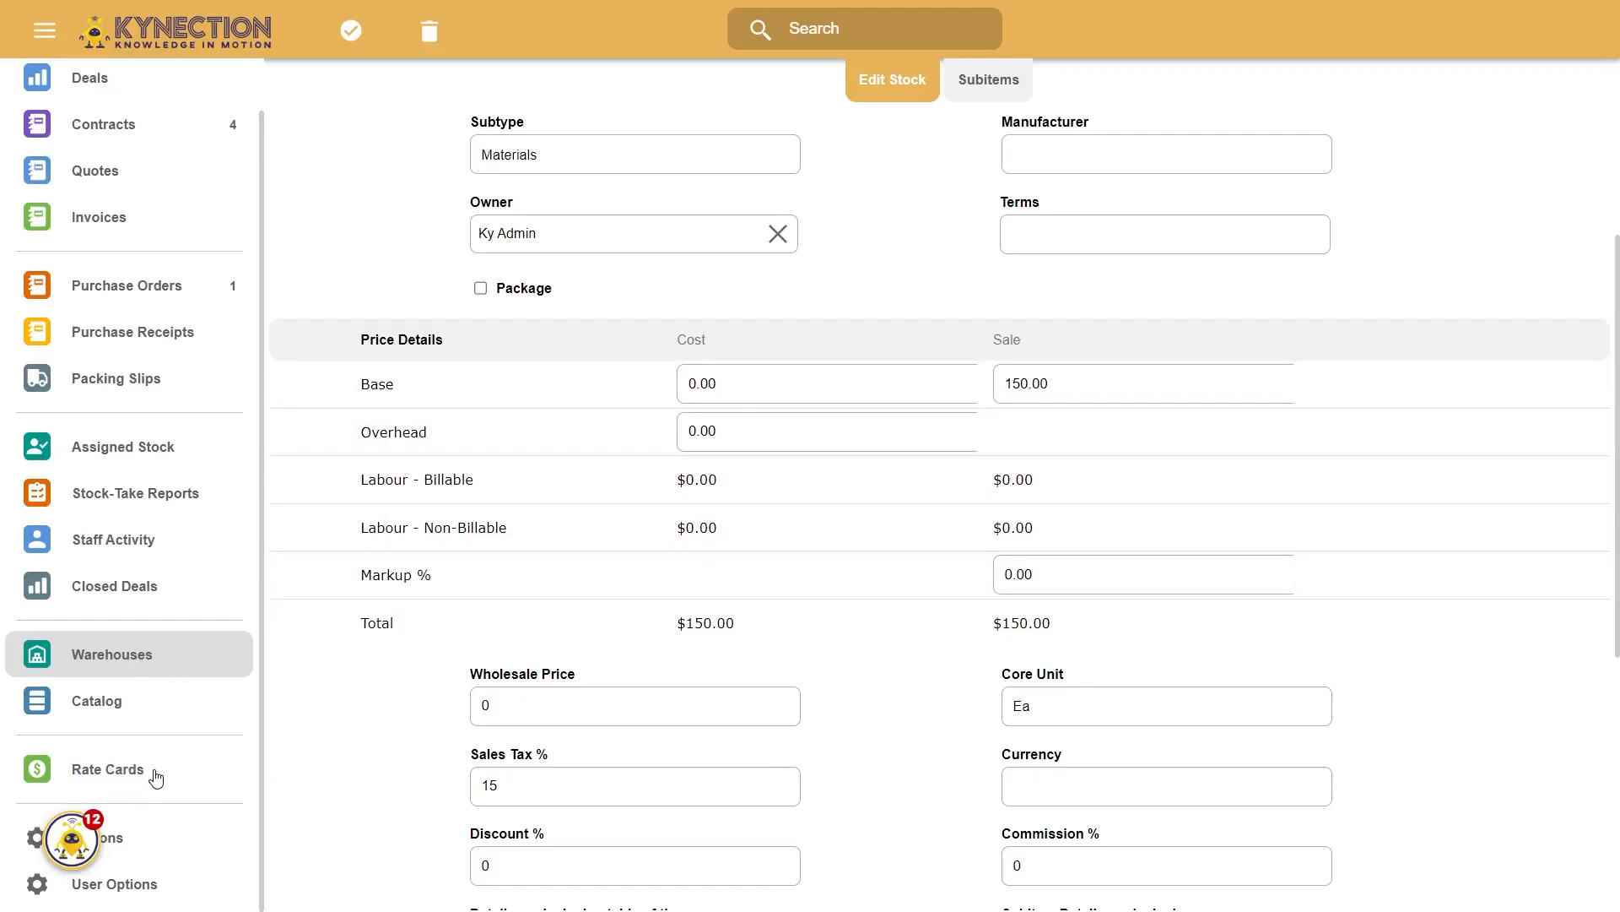
scroll(669, 324, "down", 4)
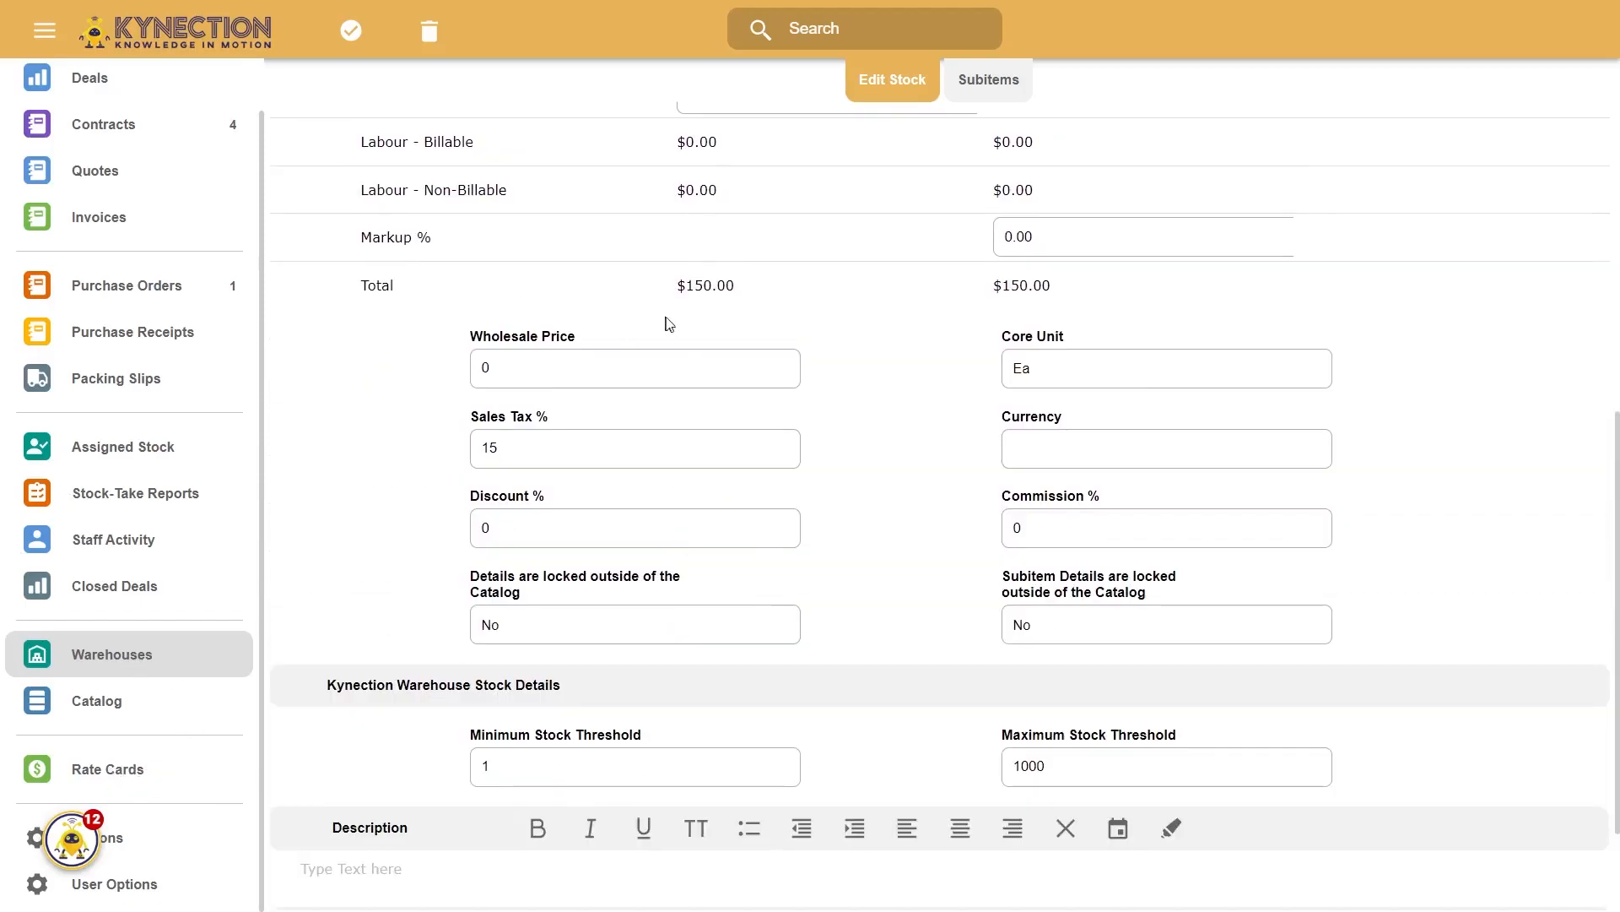
left_click(491, 448)
double_click(488, 443)
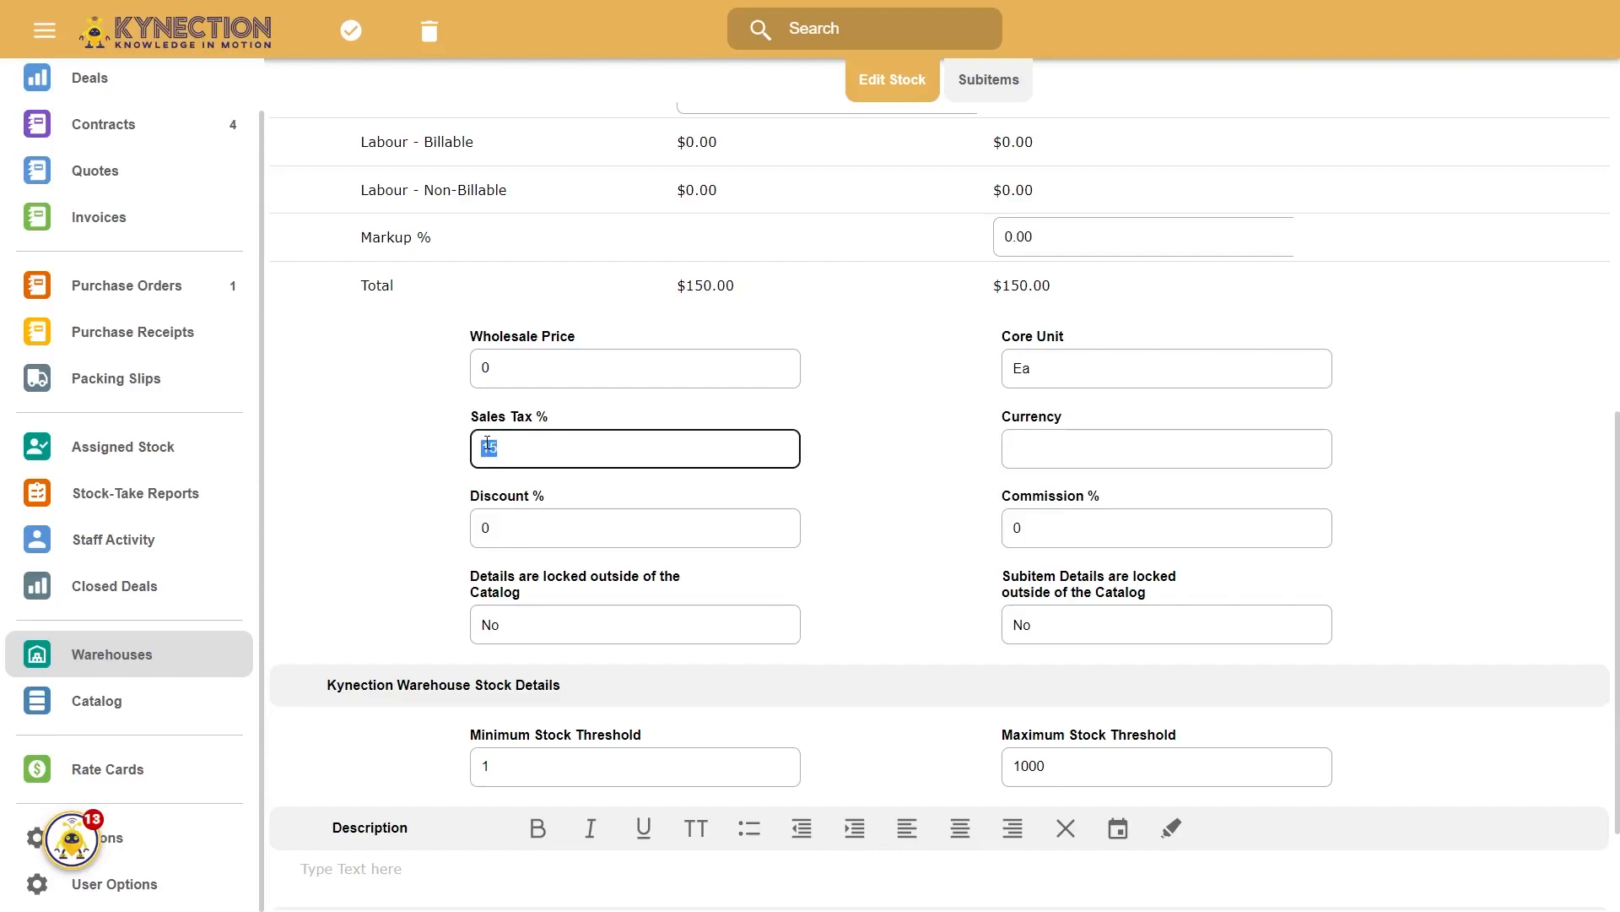
type("10")
left_click(927, 406)
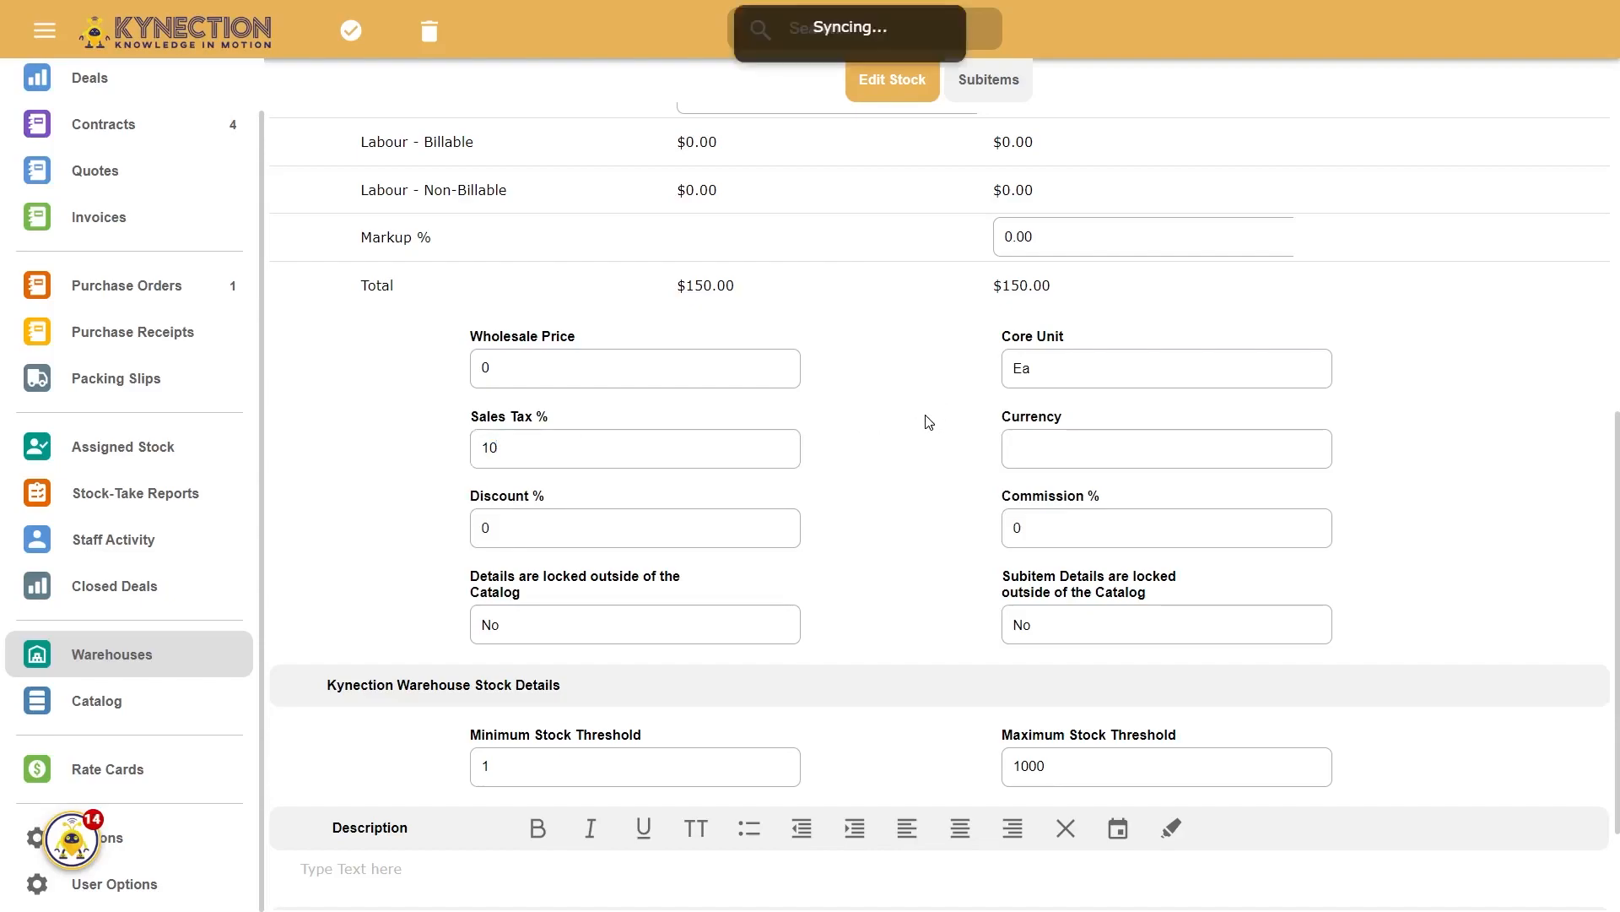
Check the core unit choices of the stock item and the kinds of subitem that can be added to it.
left_click(1086, 372)
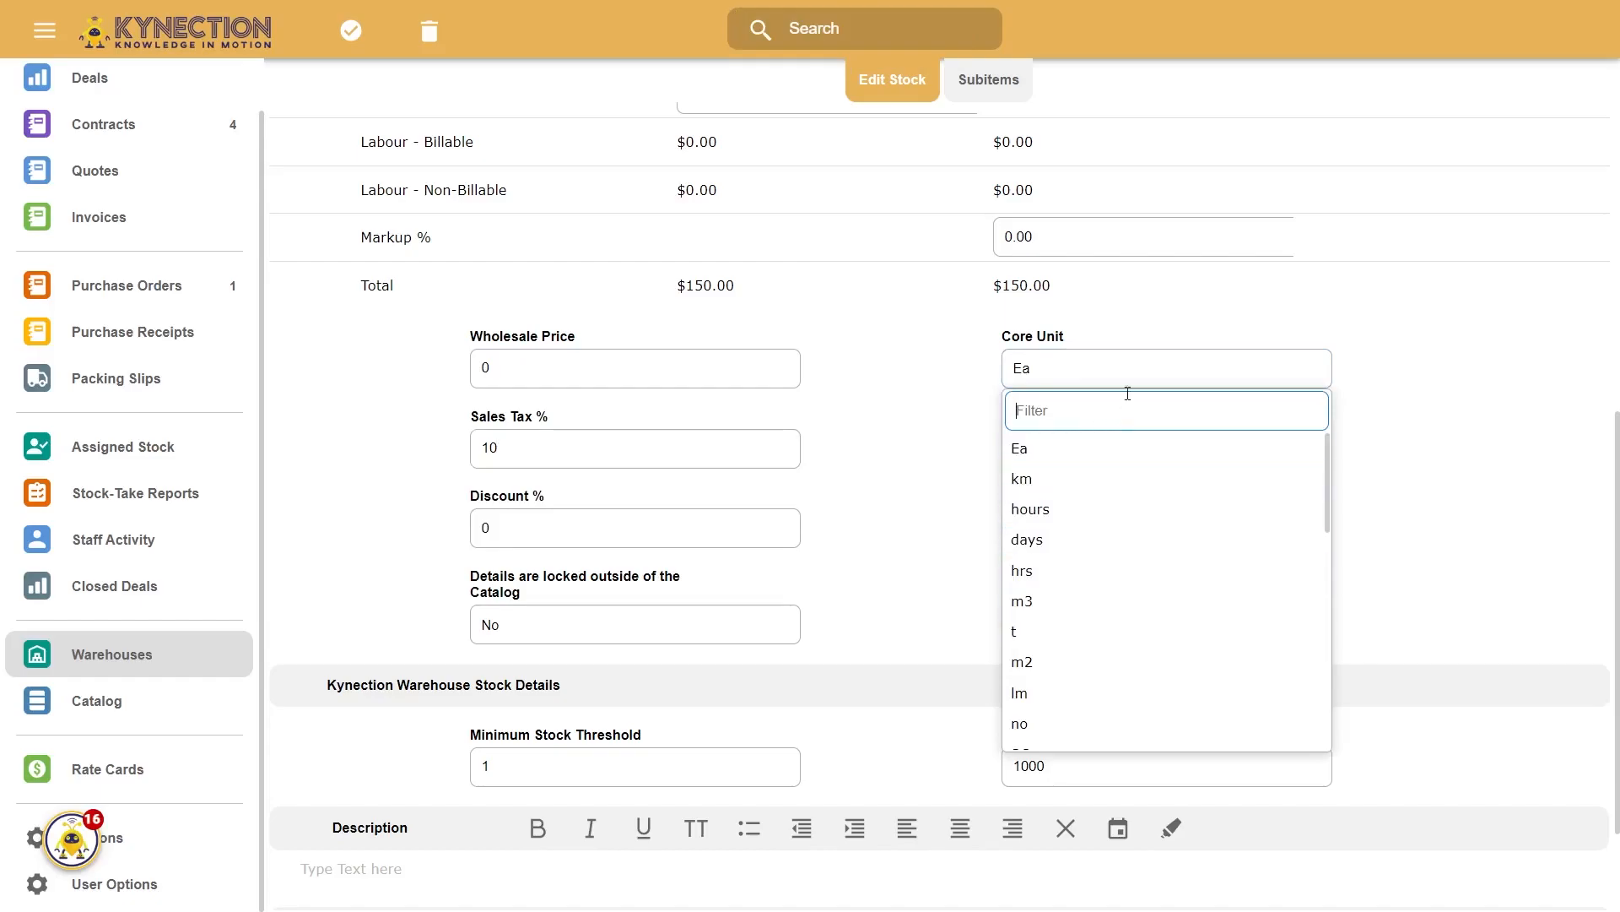
left_click(1557, 338)
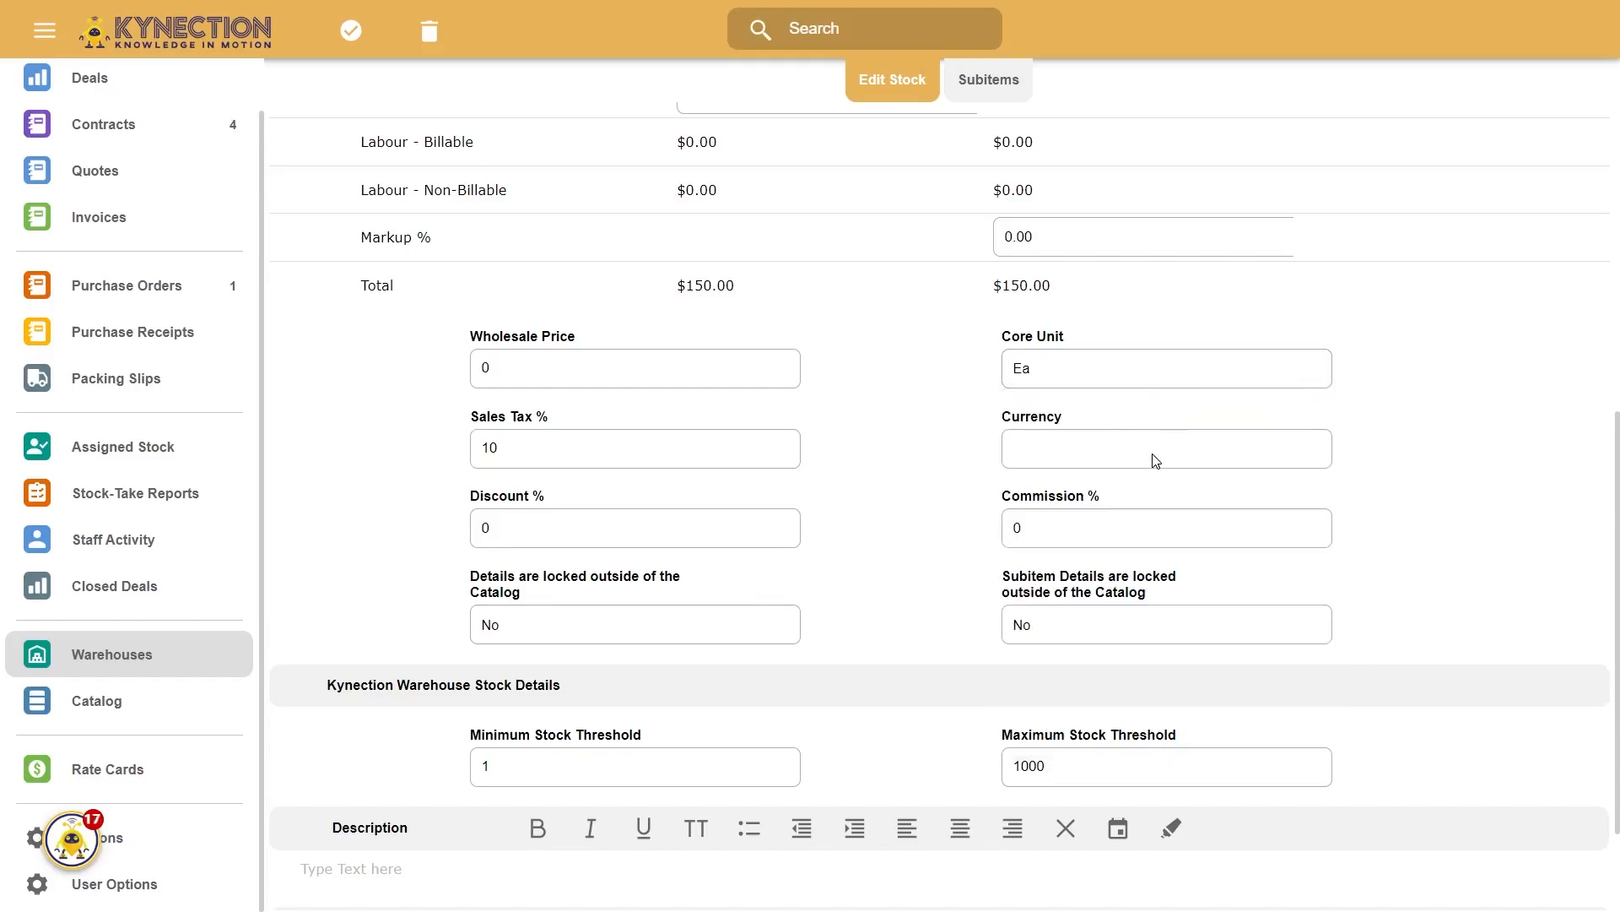
scroll(381, 713, "down", 2)
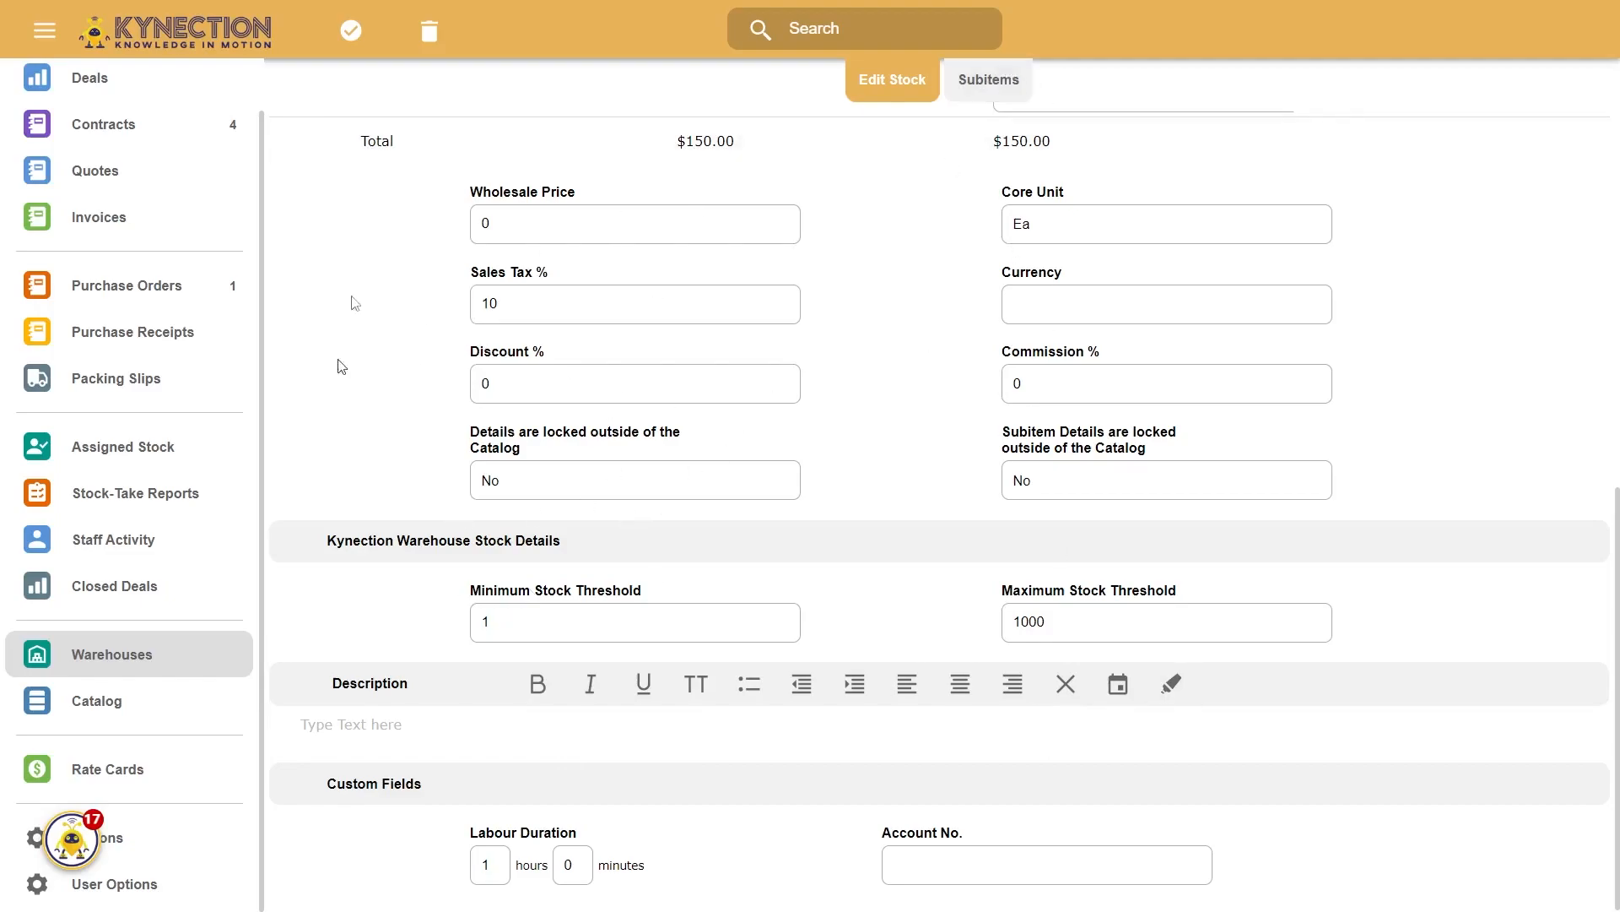
left_click(986, 83)
left_click(496, 38)
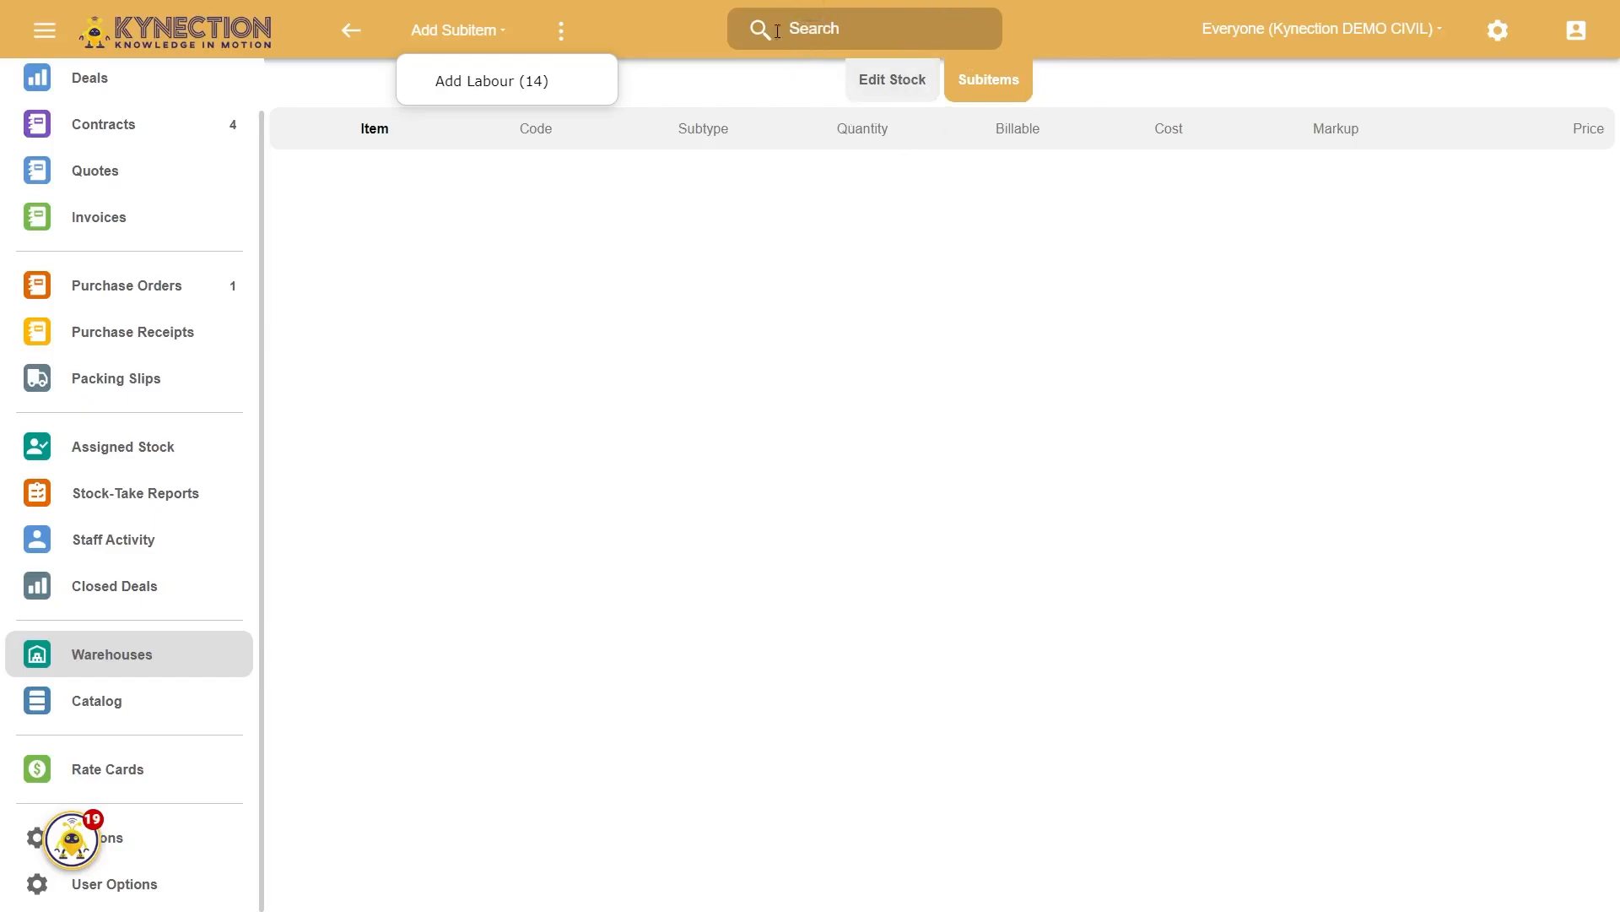
Leave the 1000L IBC item's subitems and return to the Kynection Warehouse stock list.
left_click(351, 30)
left_click(786, 85)
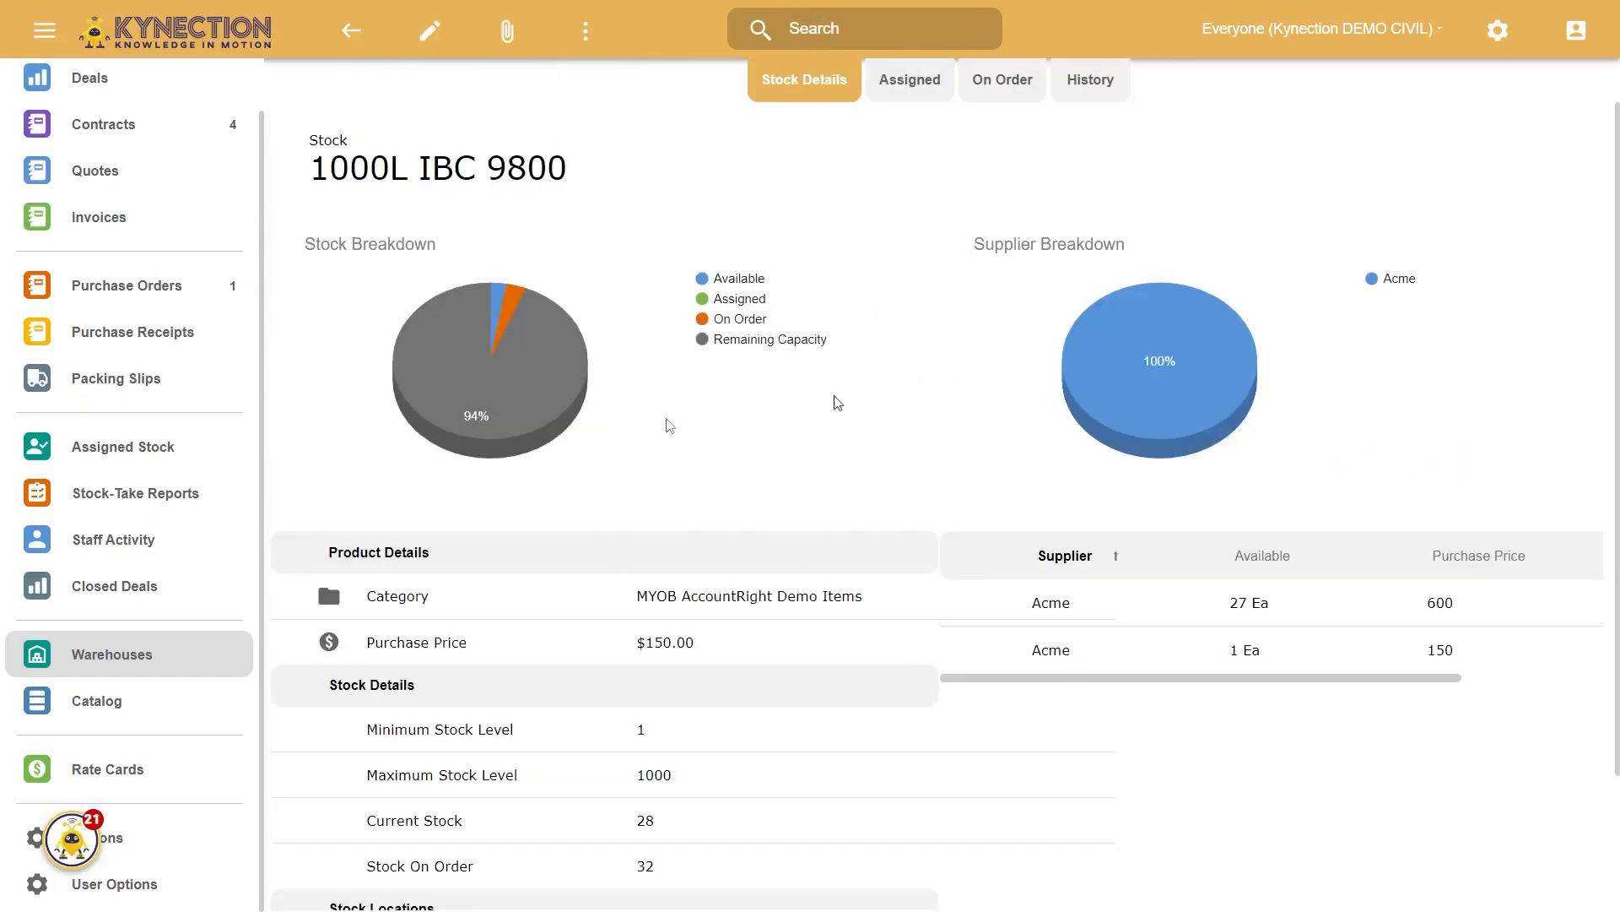
left_click(351, 30)
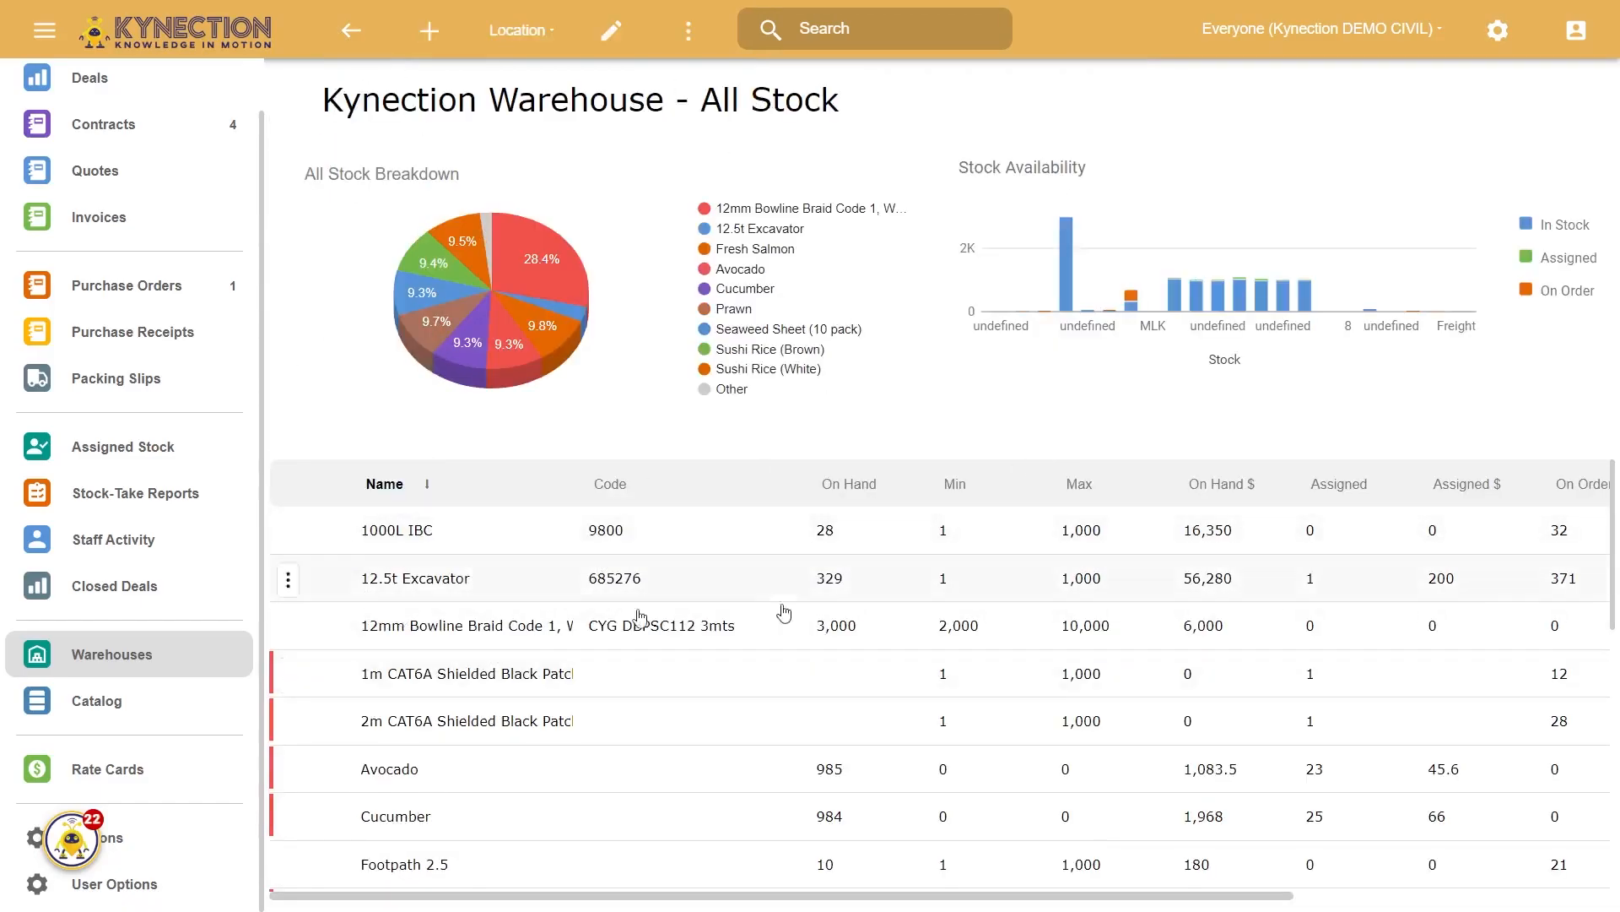
View the warehouse's stock by location, first for reception and then for Back Office Cupboard.
left_click(516, 29)
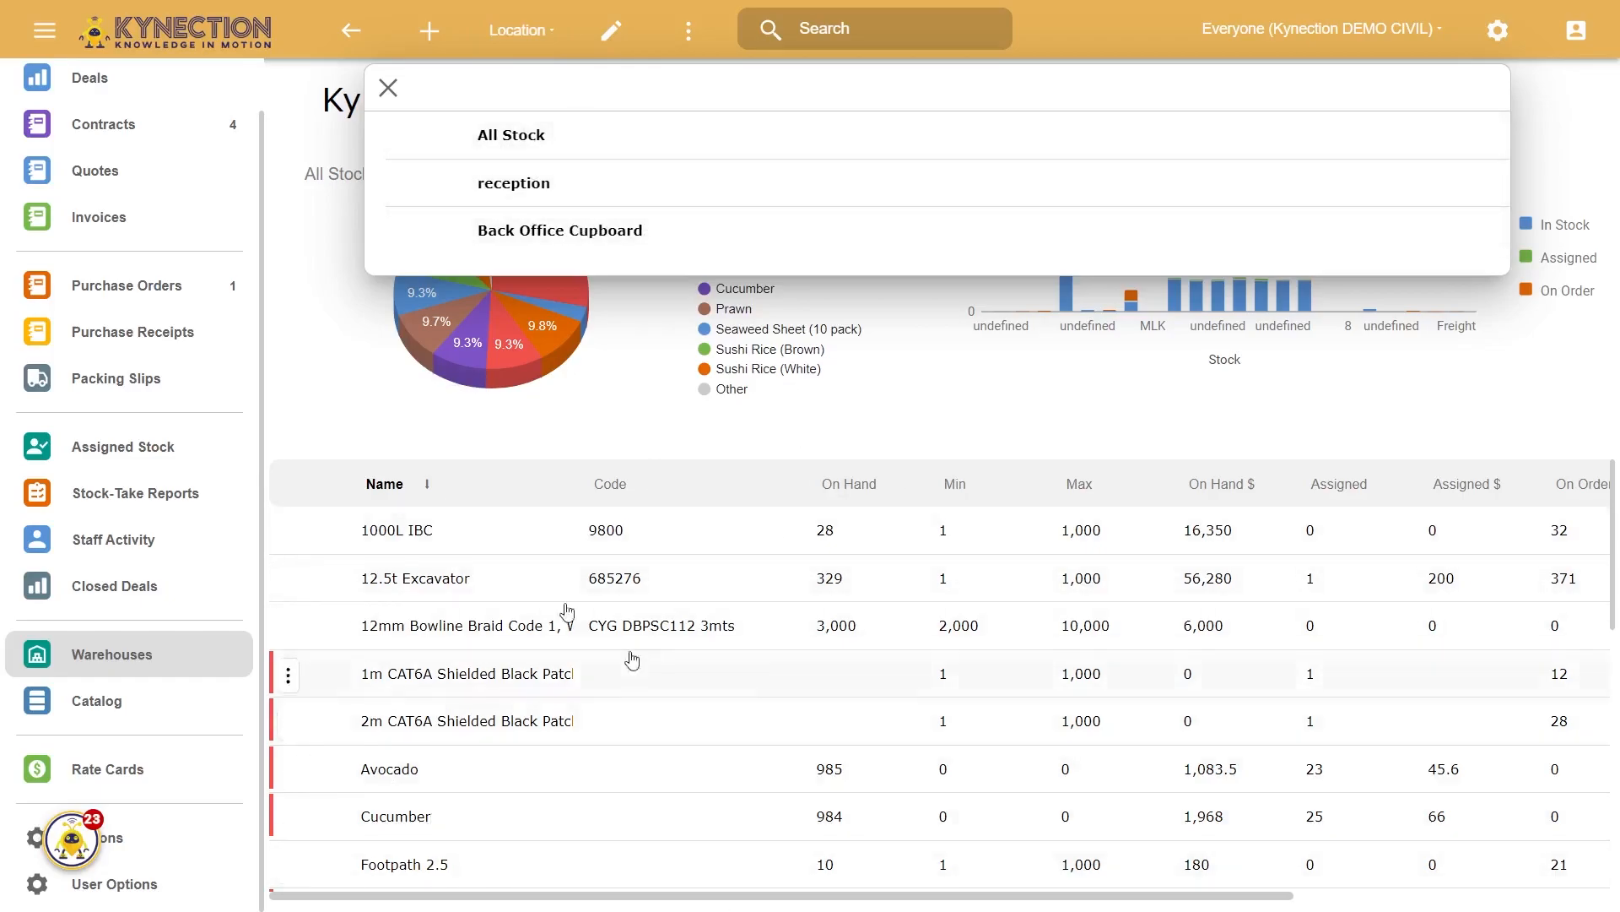
left_click(560, 198)
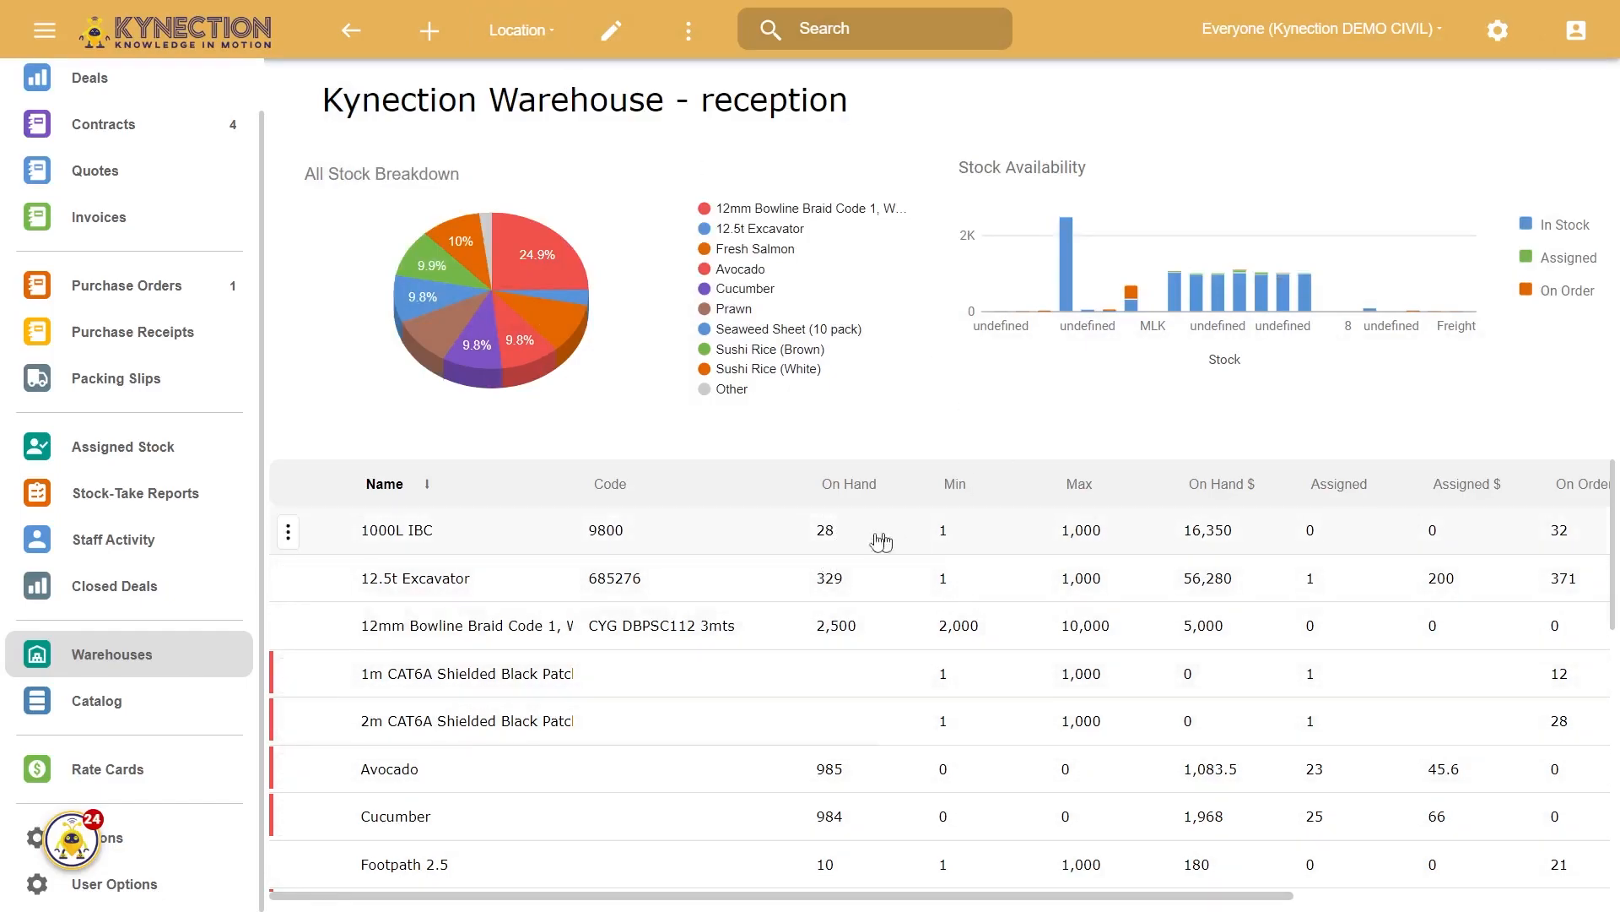
left_click(509, 31)
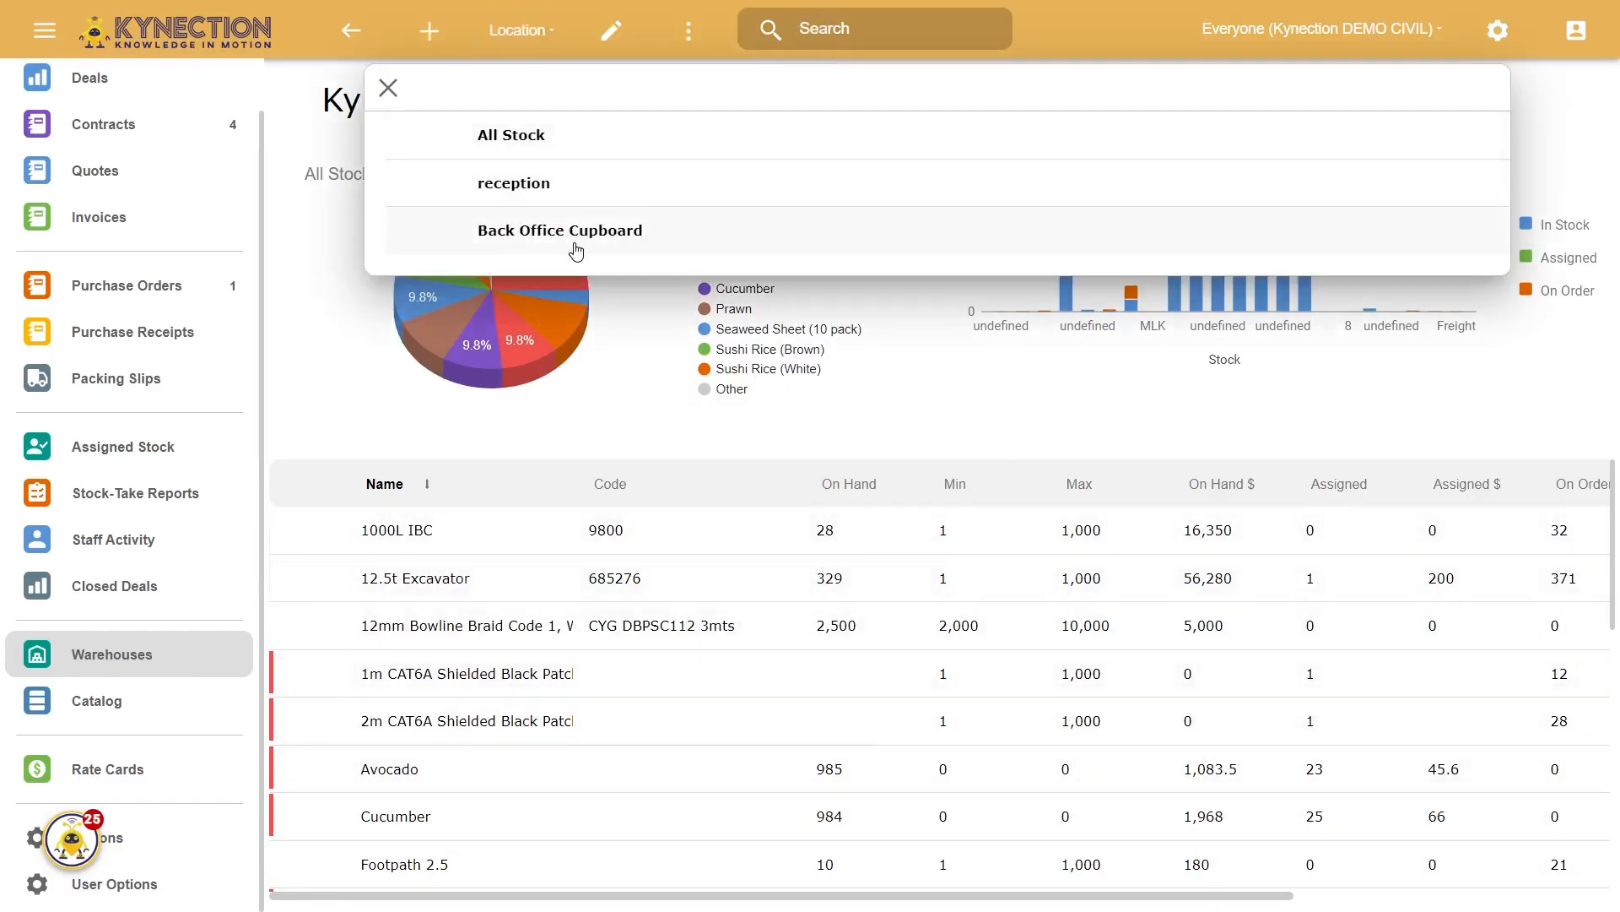
left_click(620, 236)
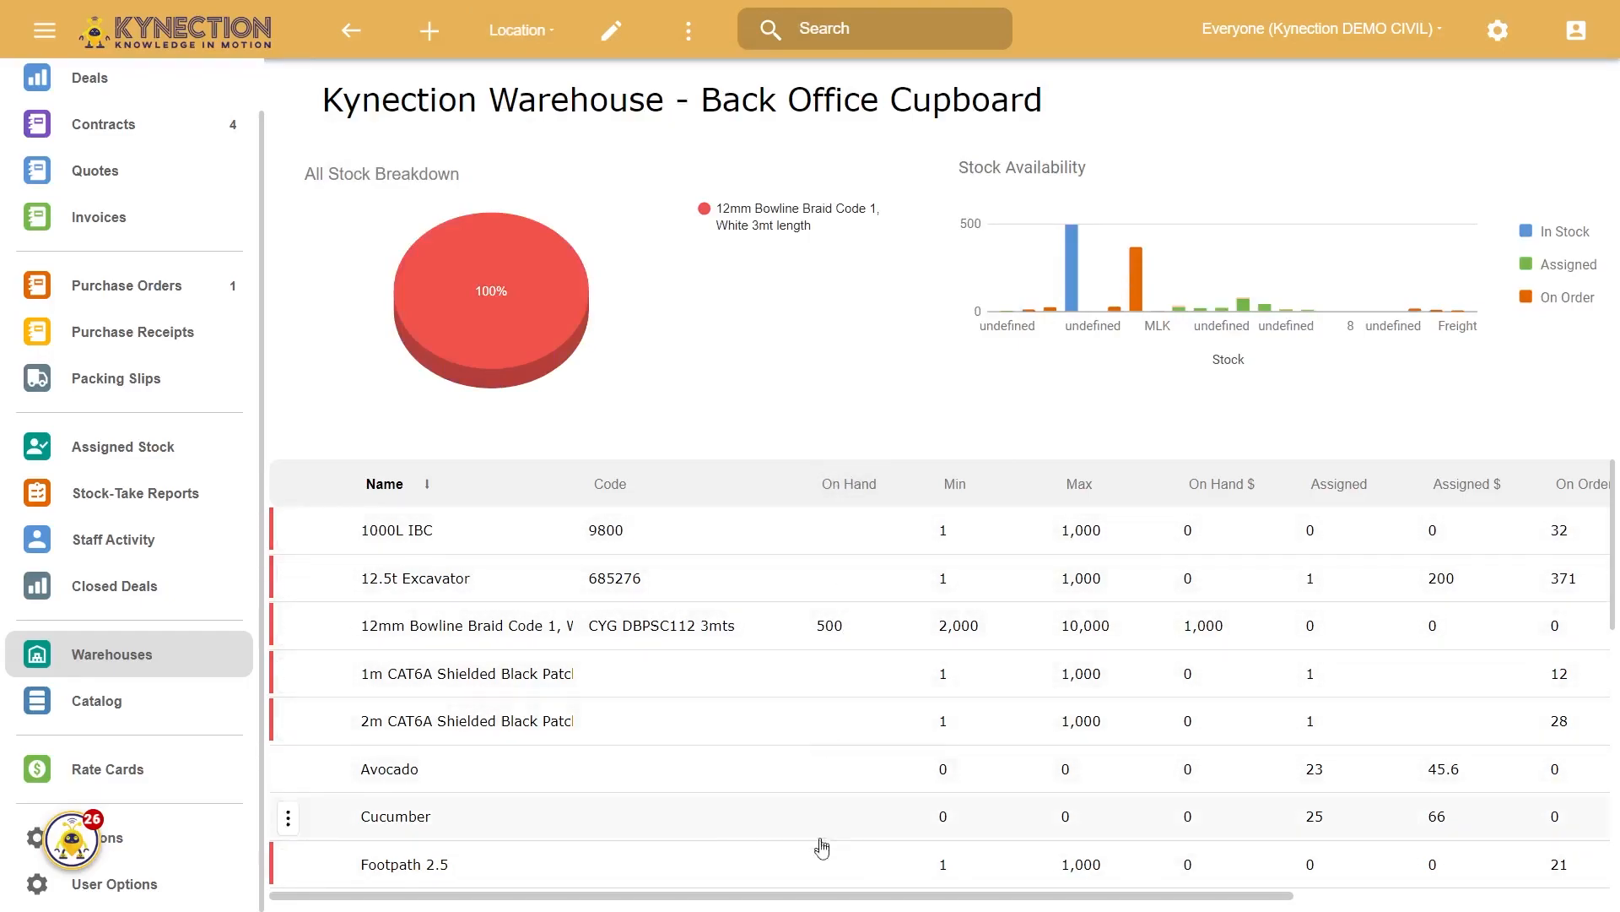
Review the Kynection Warehouse's details and its location layout, and return to the warehouse list.
left_click(611, 32)
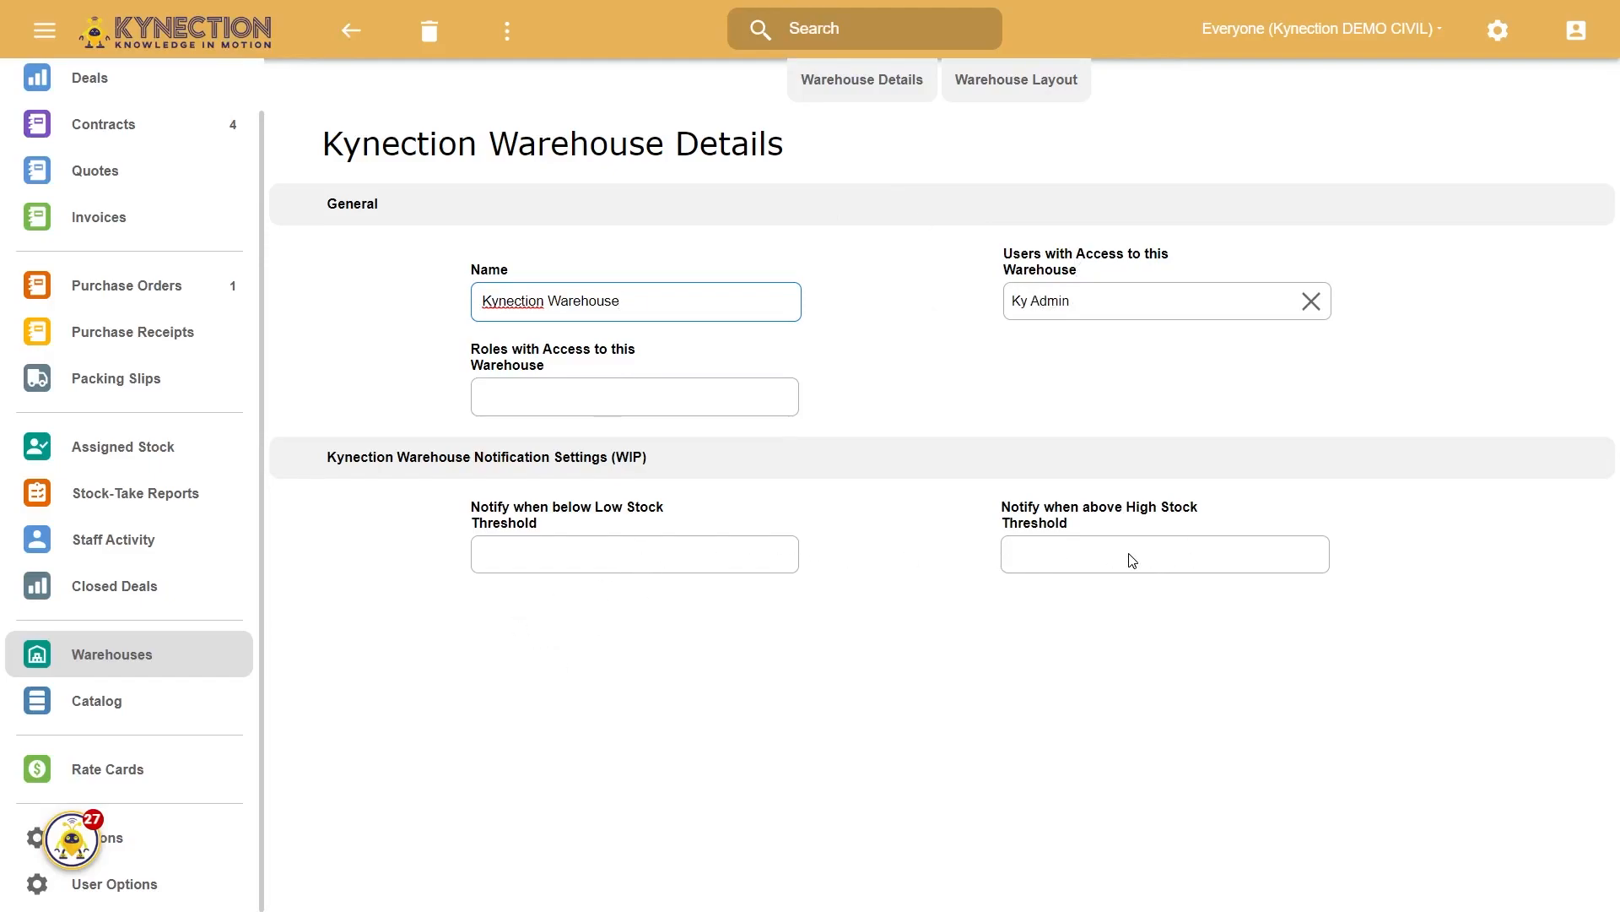
left_click(1016, 82)
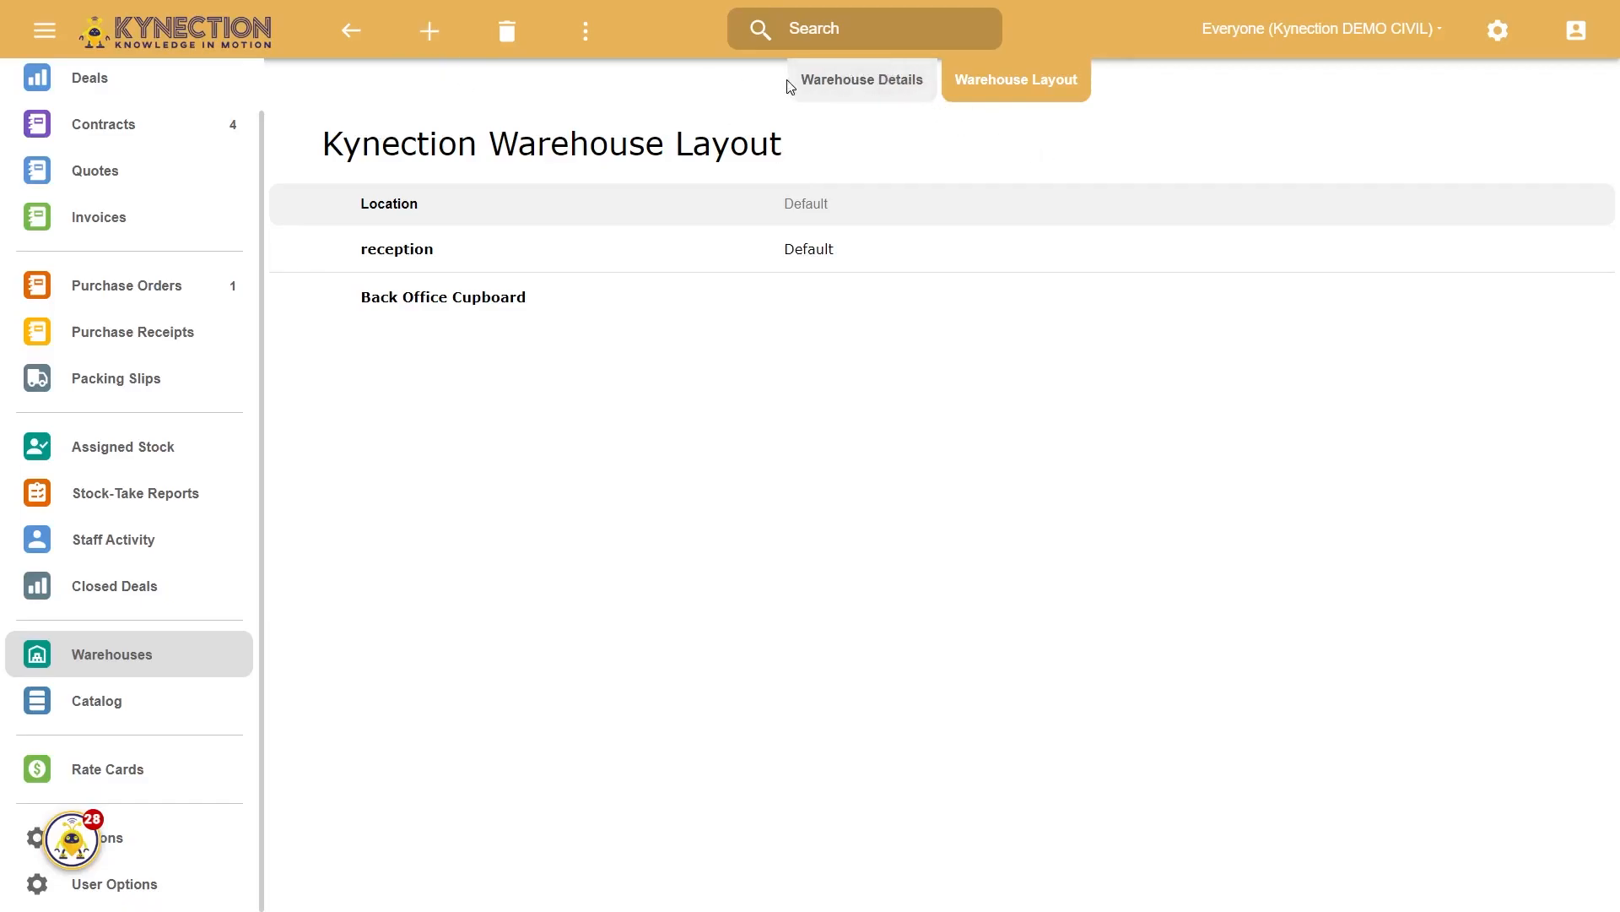
left_click(353, 32)
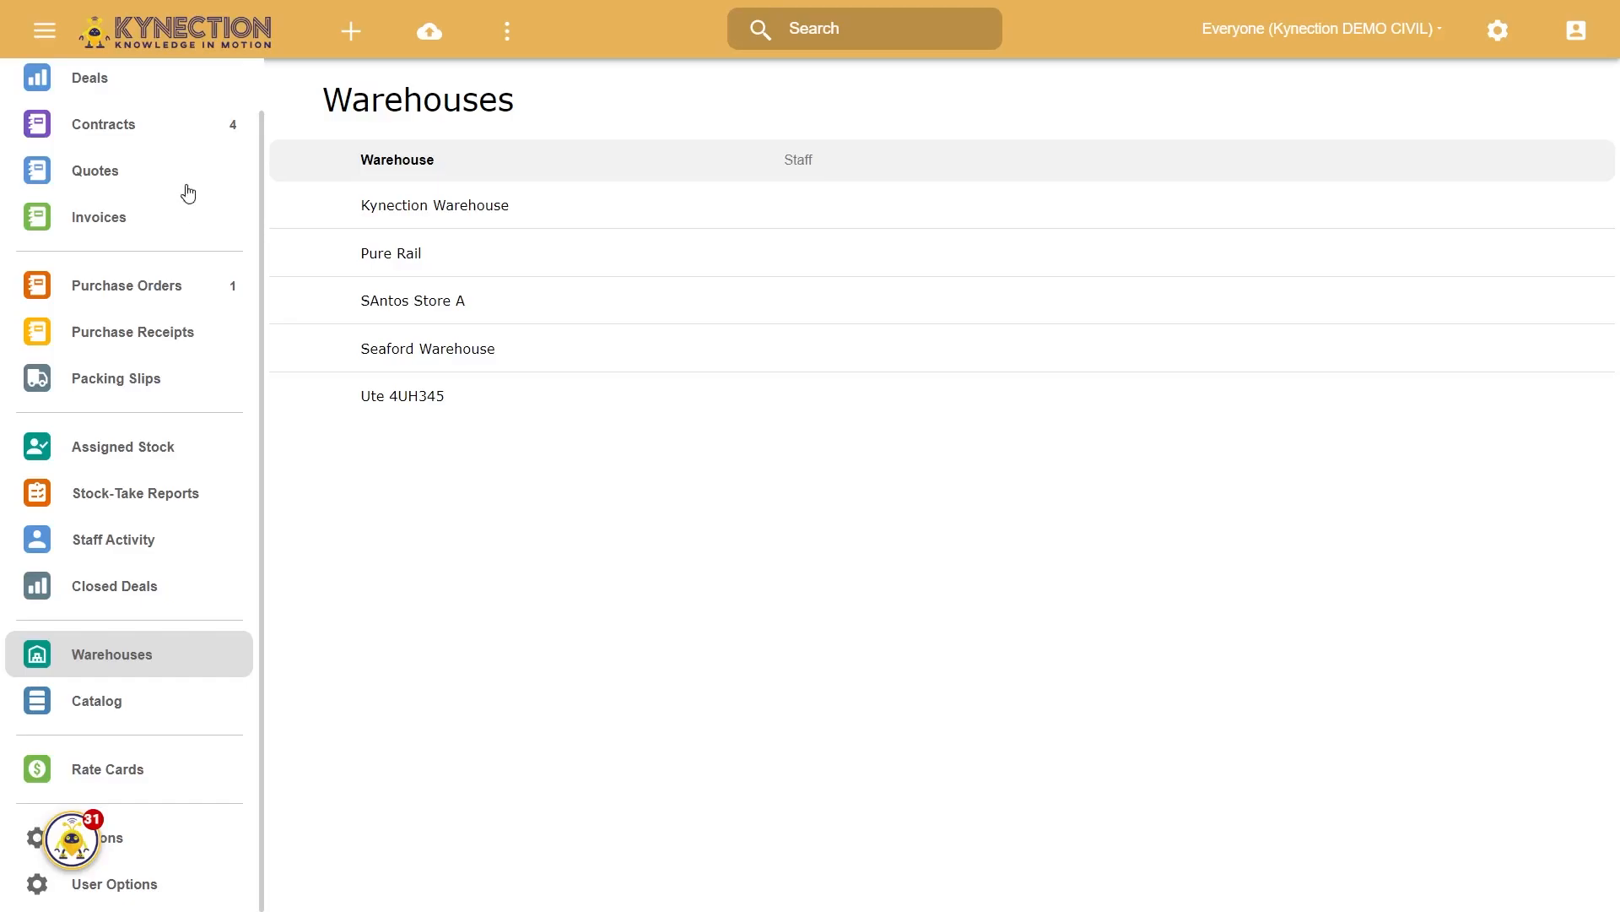
Create a new purchase order and replace its description with the Quote template description.
left_click(169, 291)
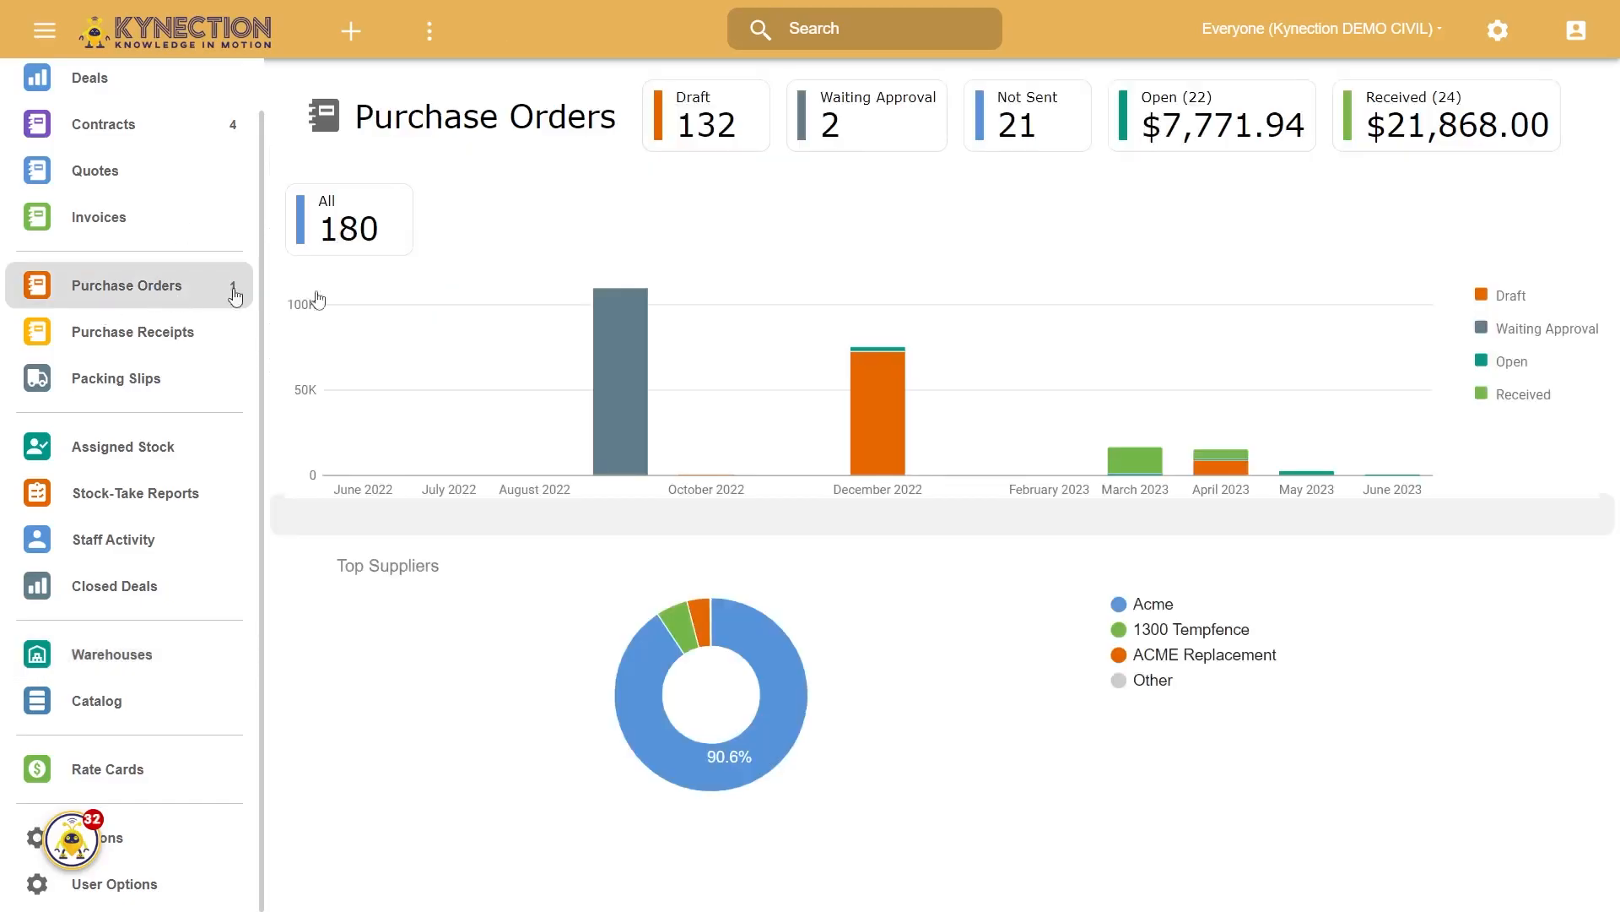
left_click(354, 36)
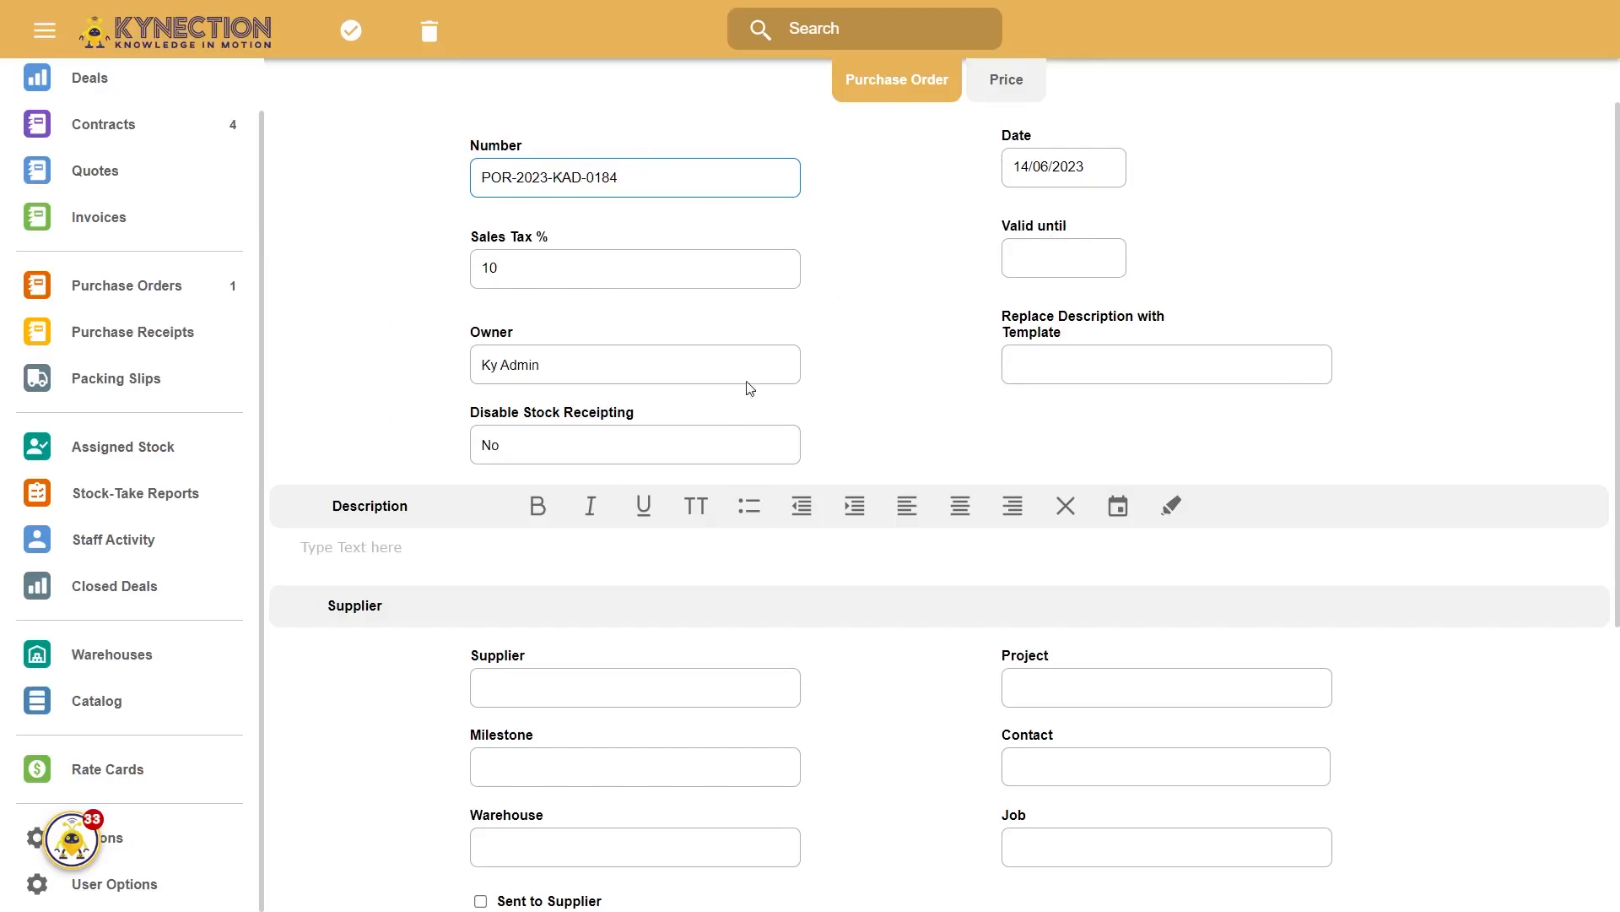
left_click(1177, 365)
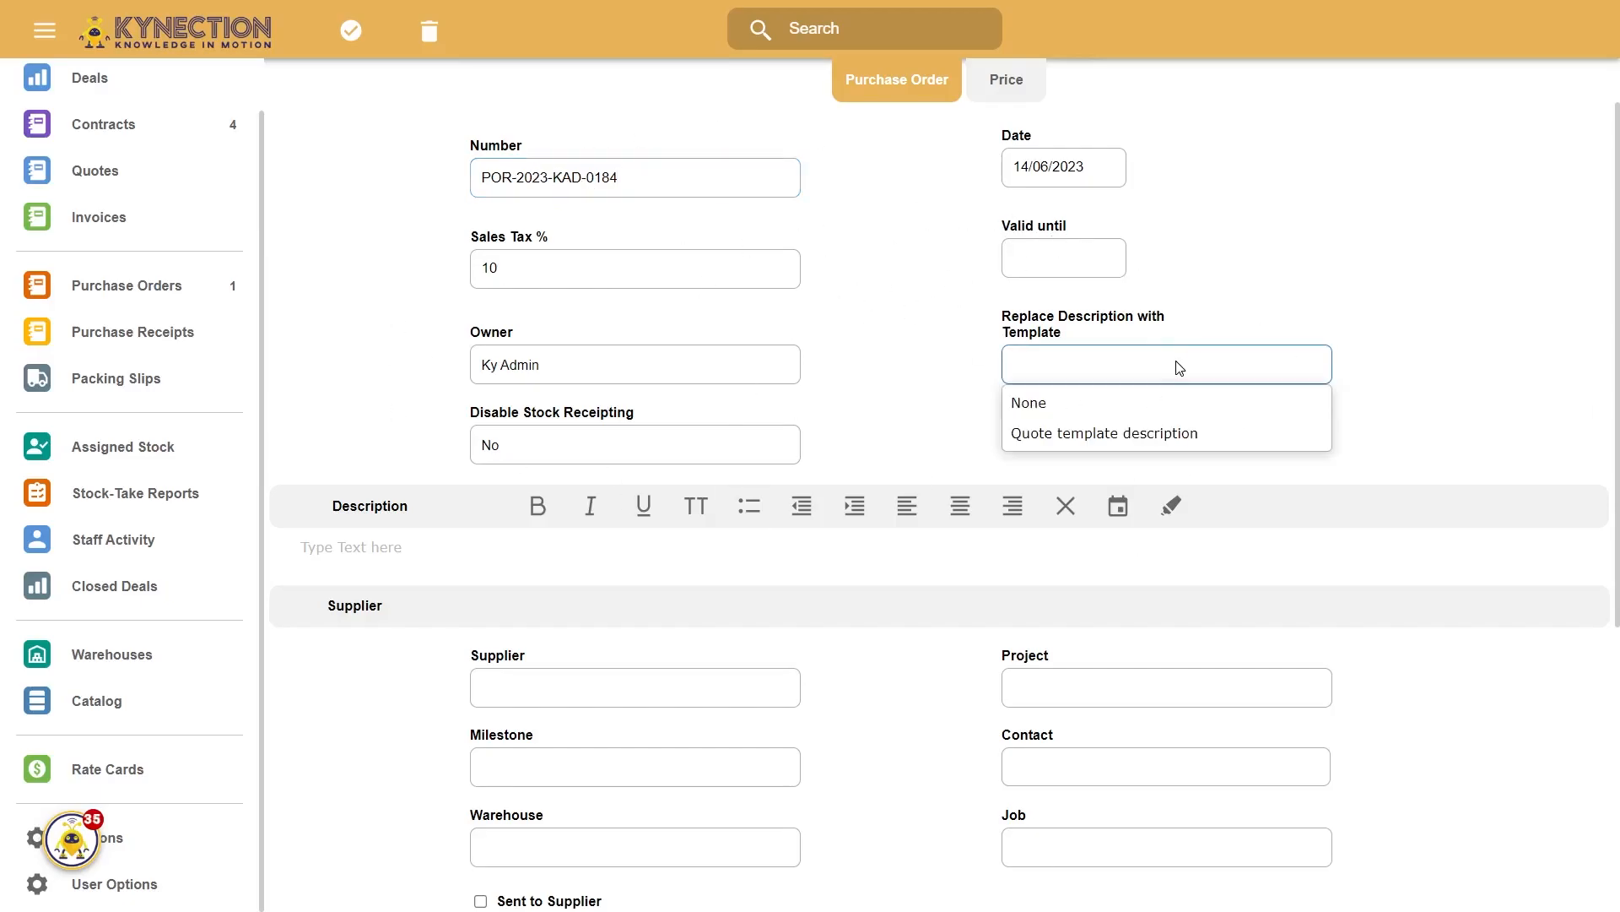
left_click(1146, 437)
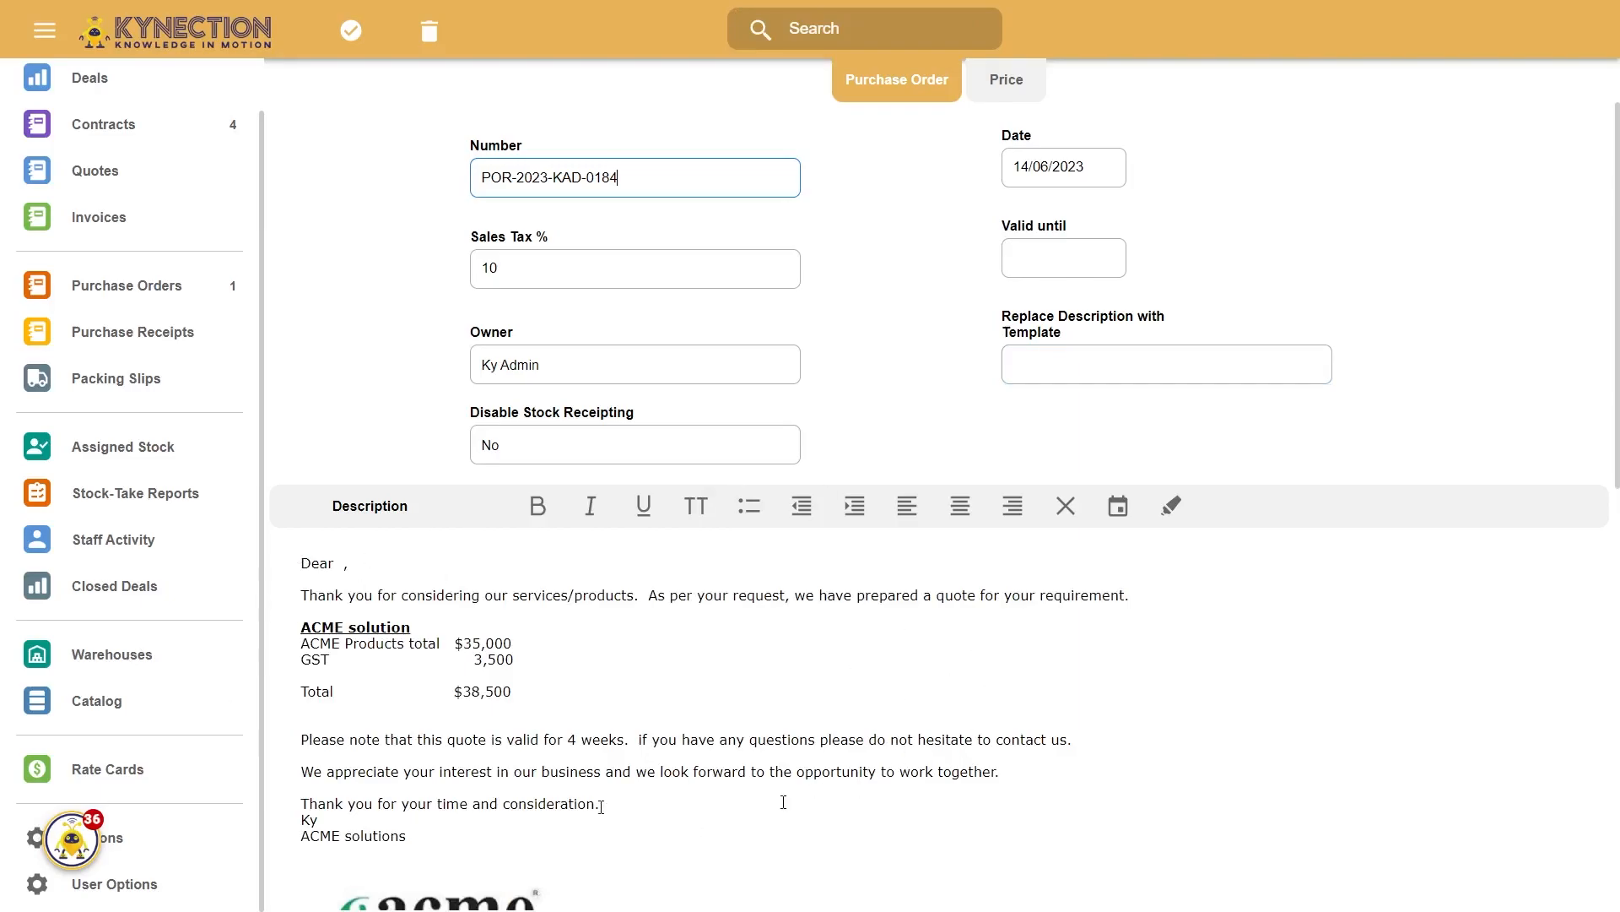
Set the purchase order's supplier to Acme and its warehouse to Kynection Warehouse, and save the order.
scroll(453, 615, "down", 8)
left_click(554, 457)
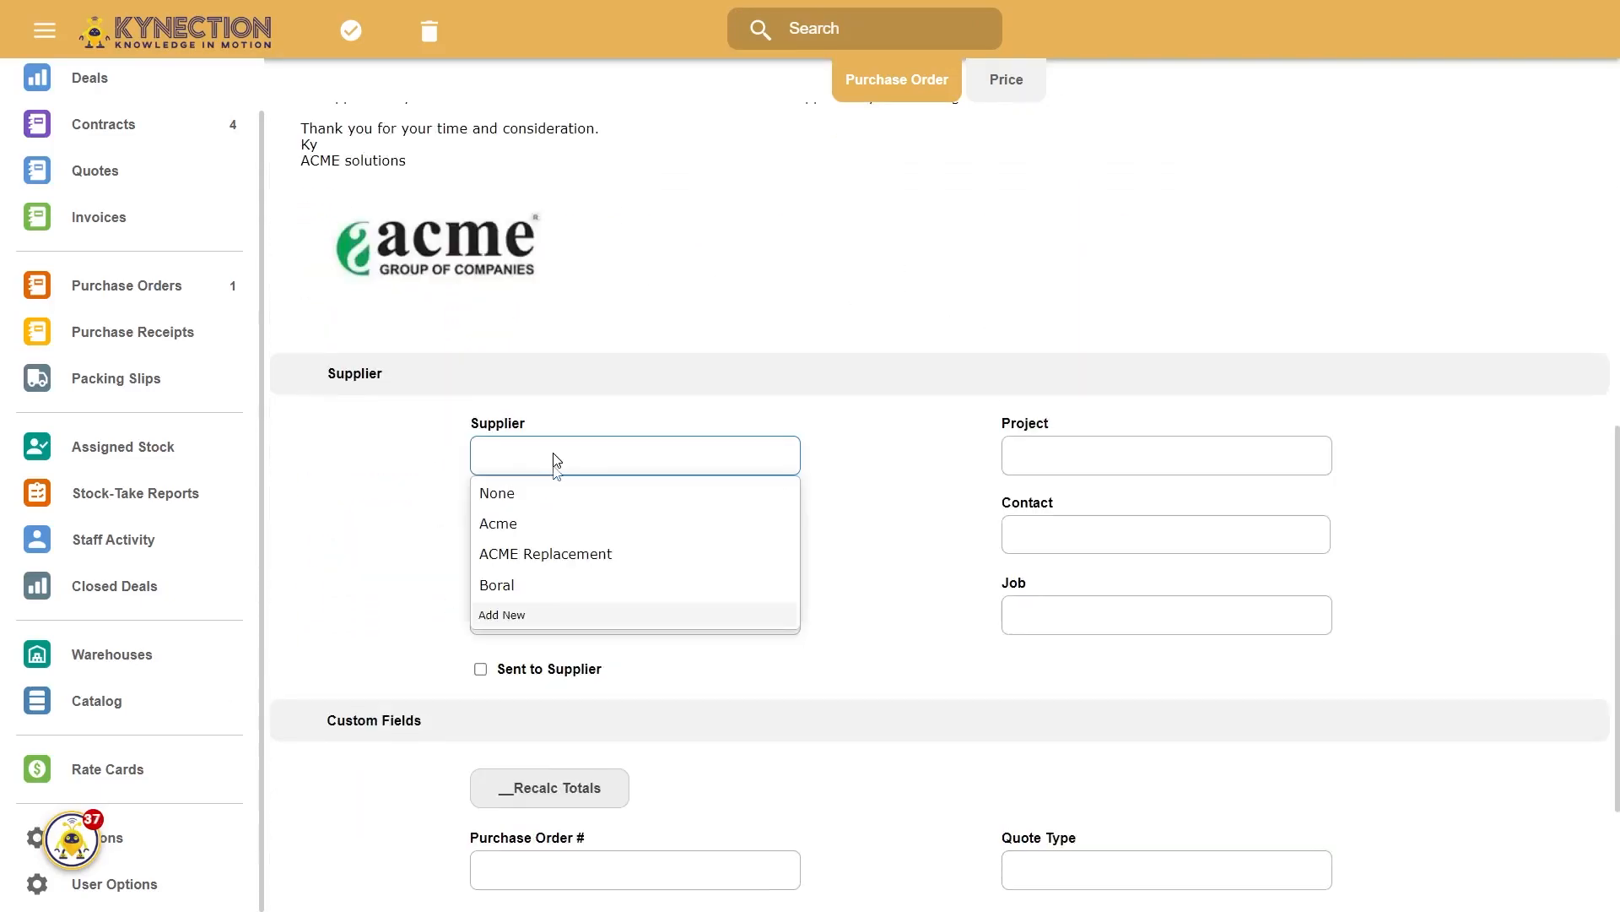
left_click(549, 529)
left_click(1050, 463)
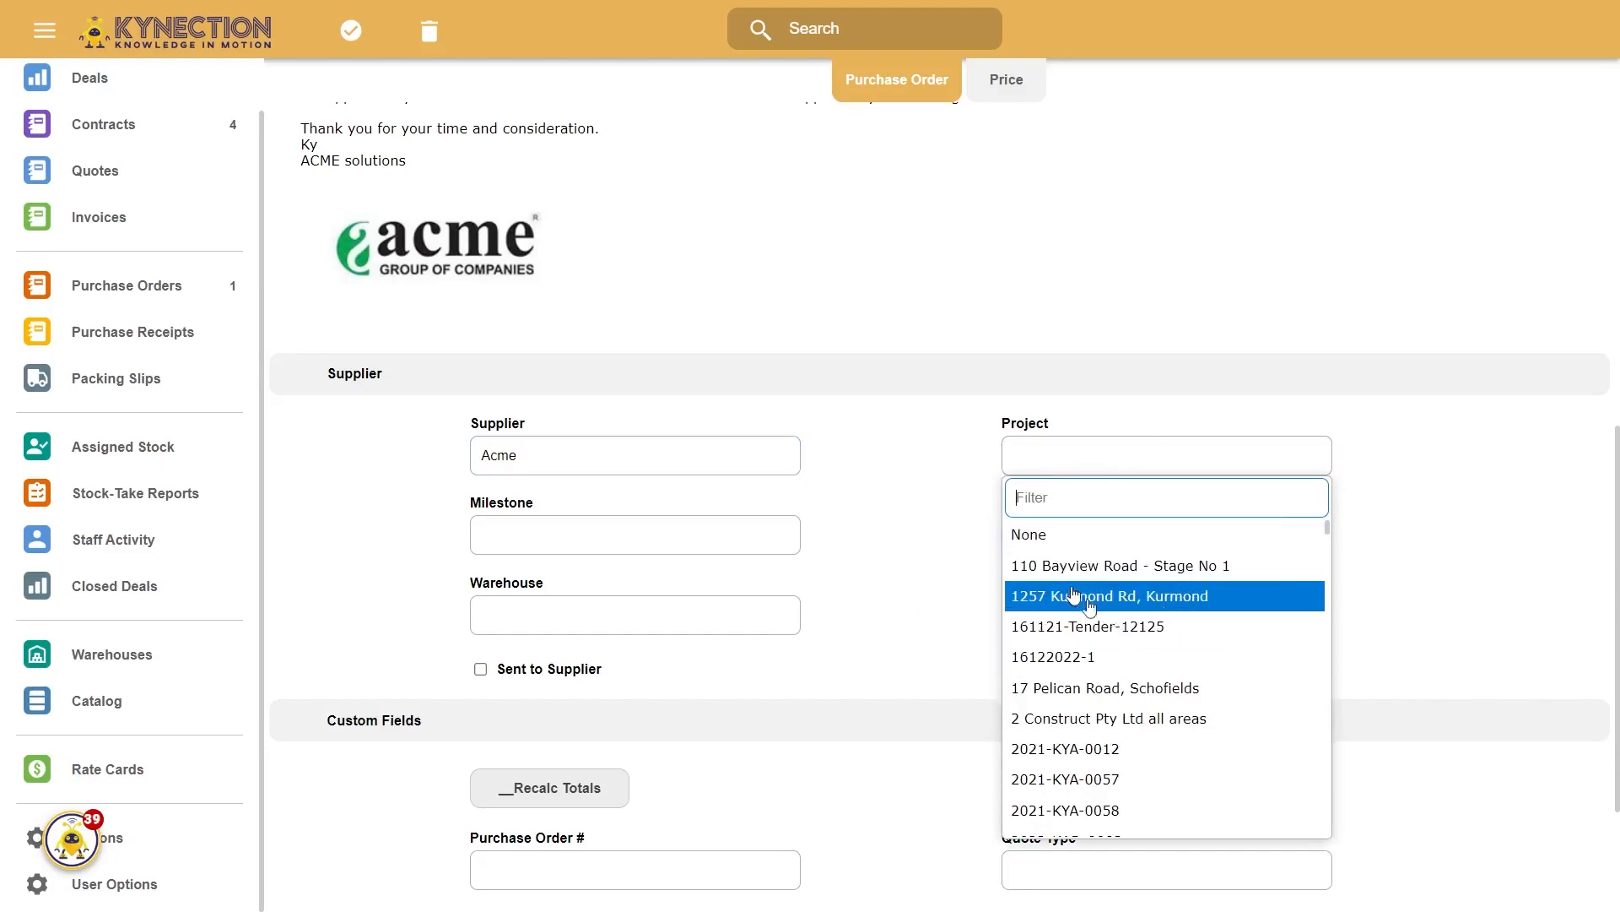
left_click(754, 568)
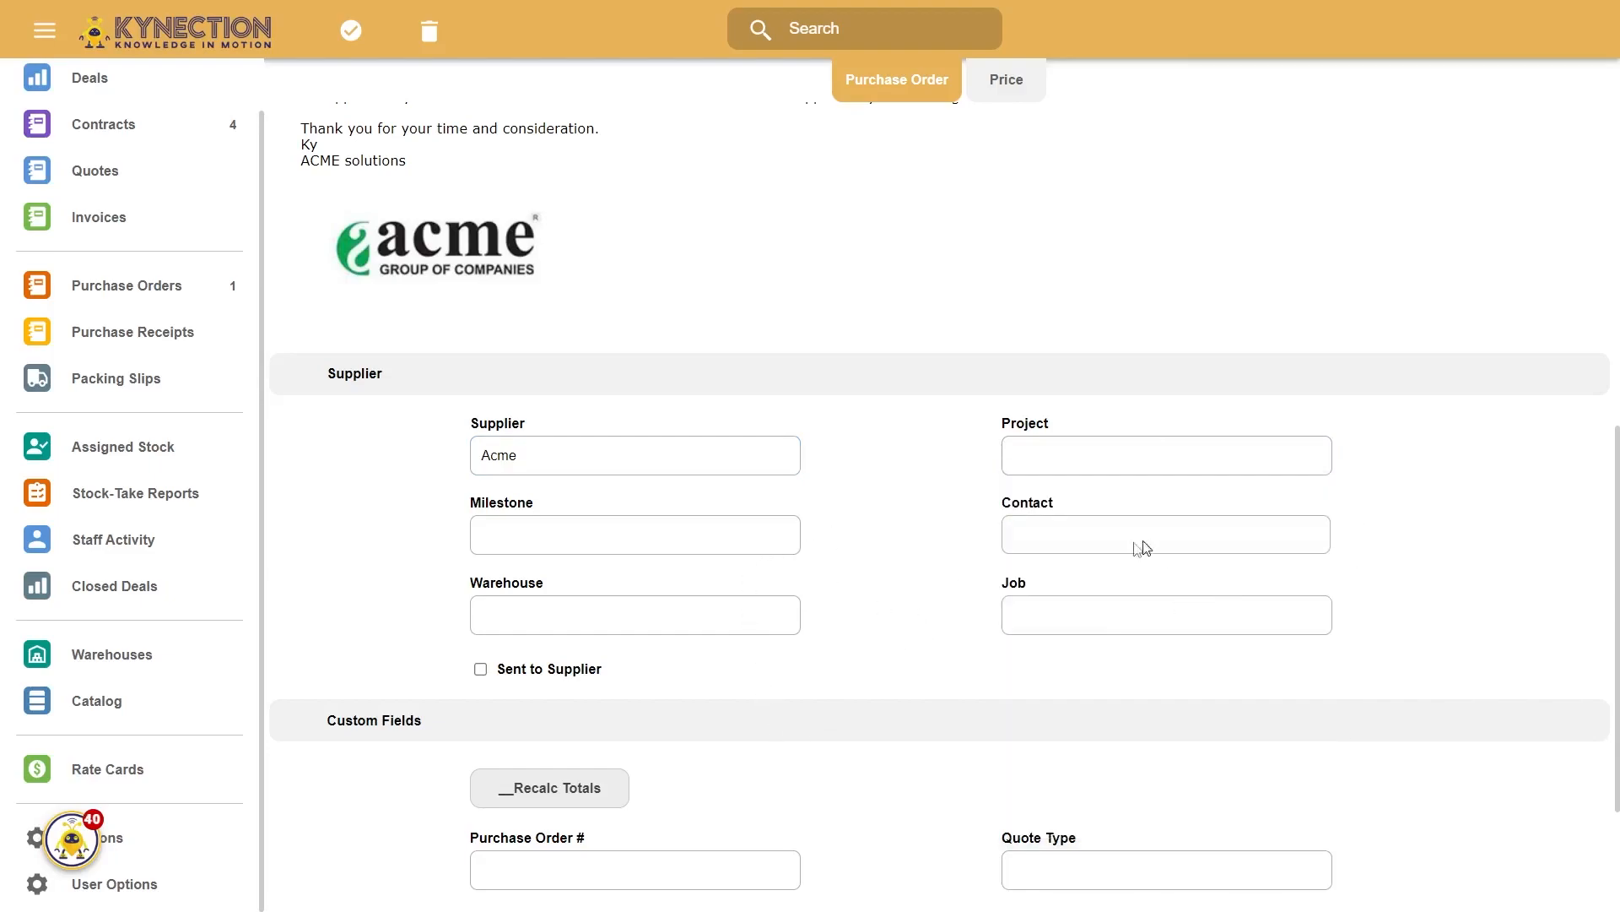
left_click(588, 544)
left_click(568, 623)
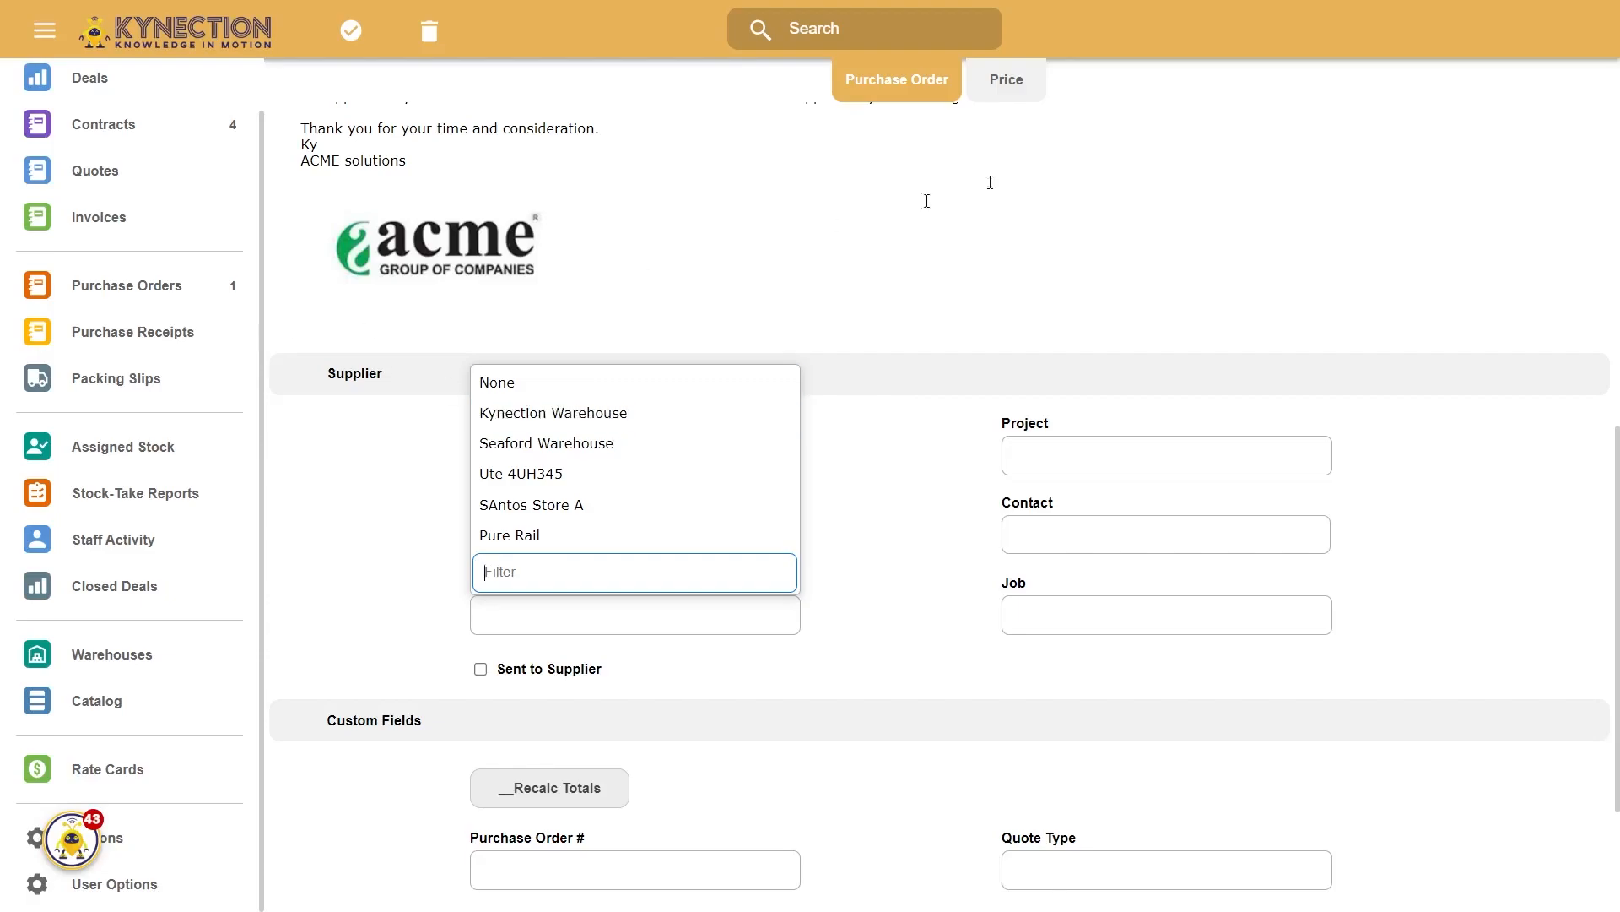
left_click(582, 413)
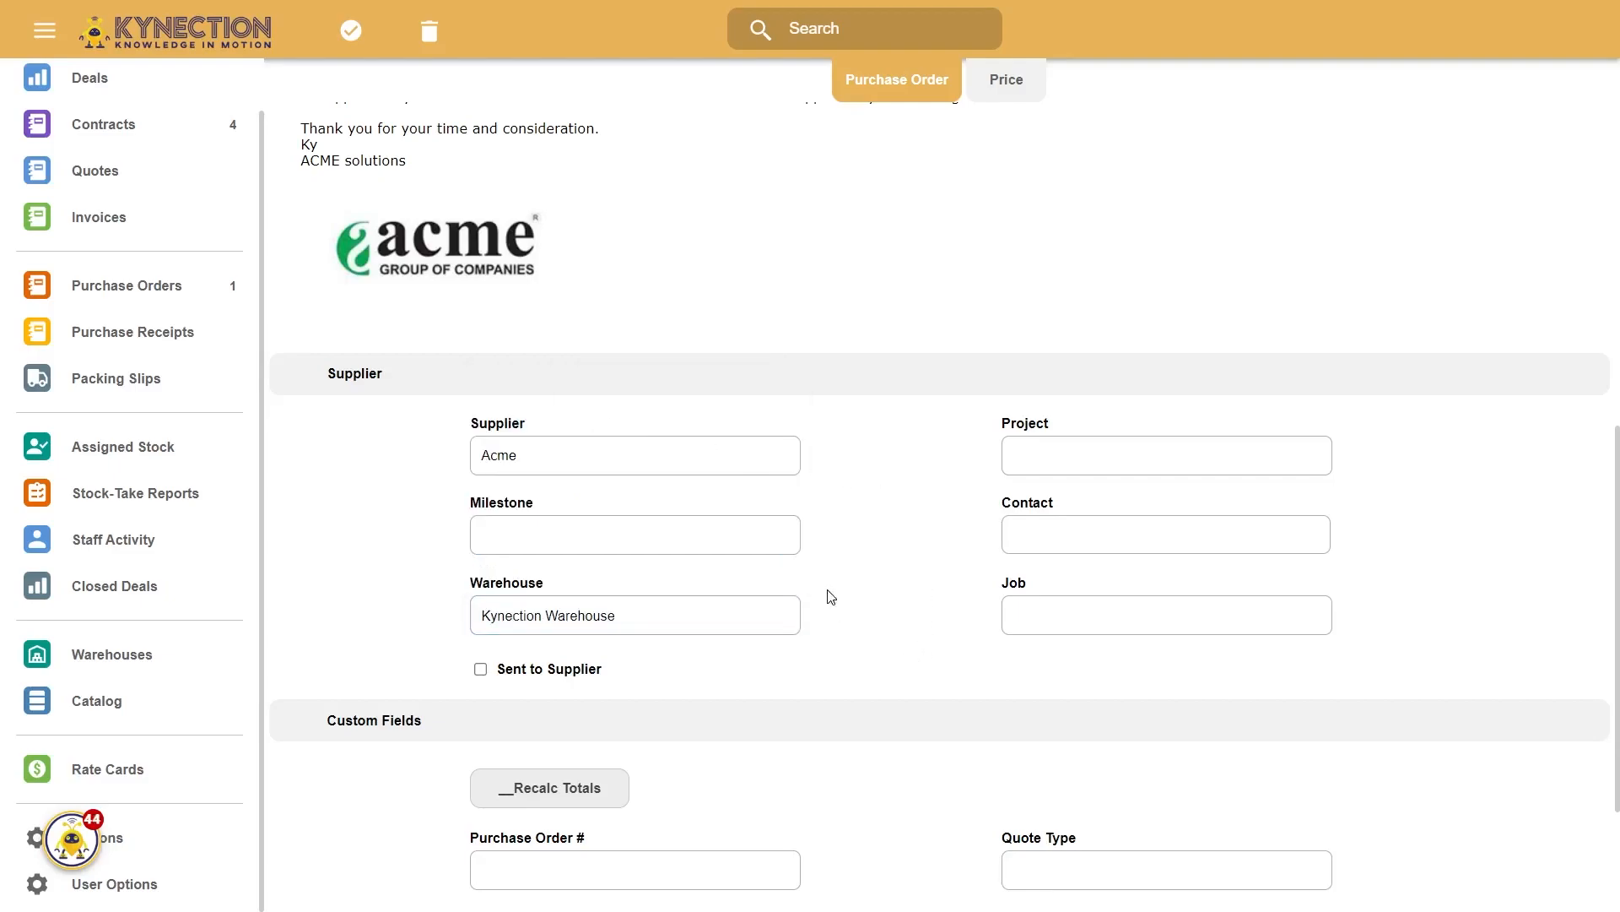
scroll(836, 597, "down", 1)
scroll(836, 598, "down", 2)
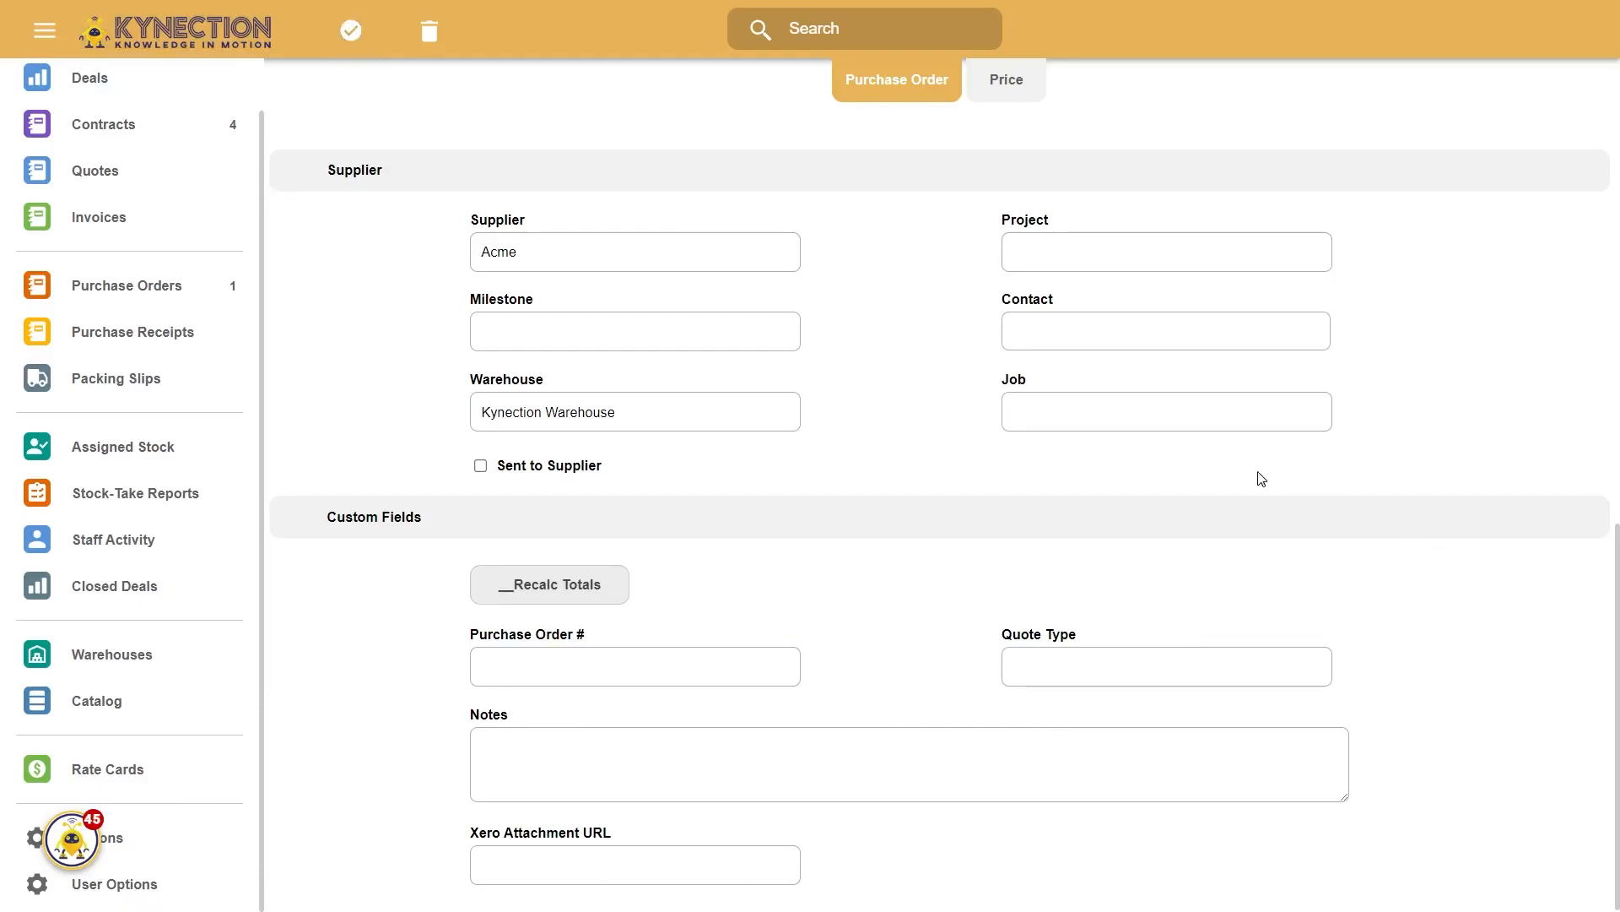
left_click(353, 34)
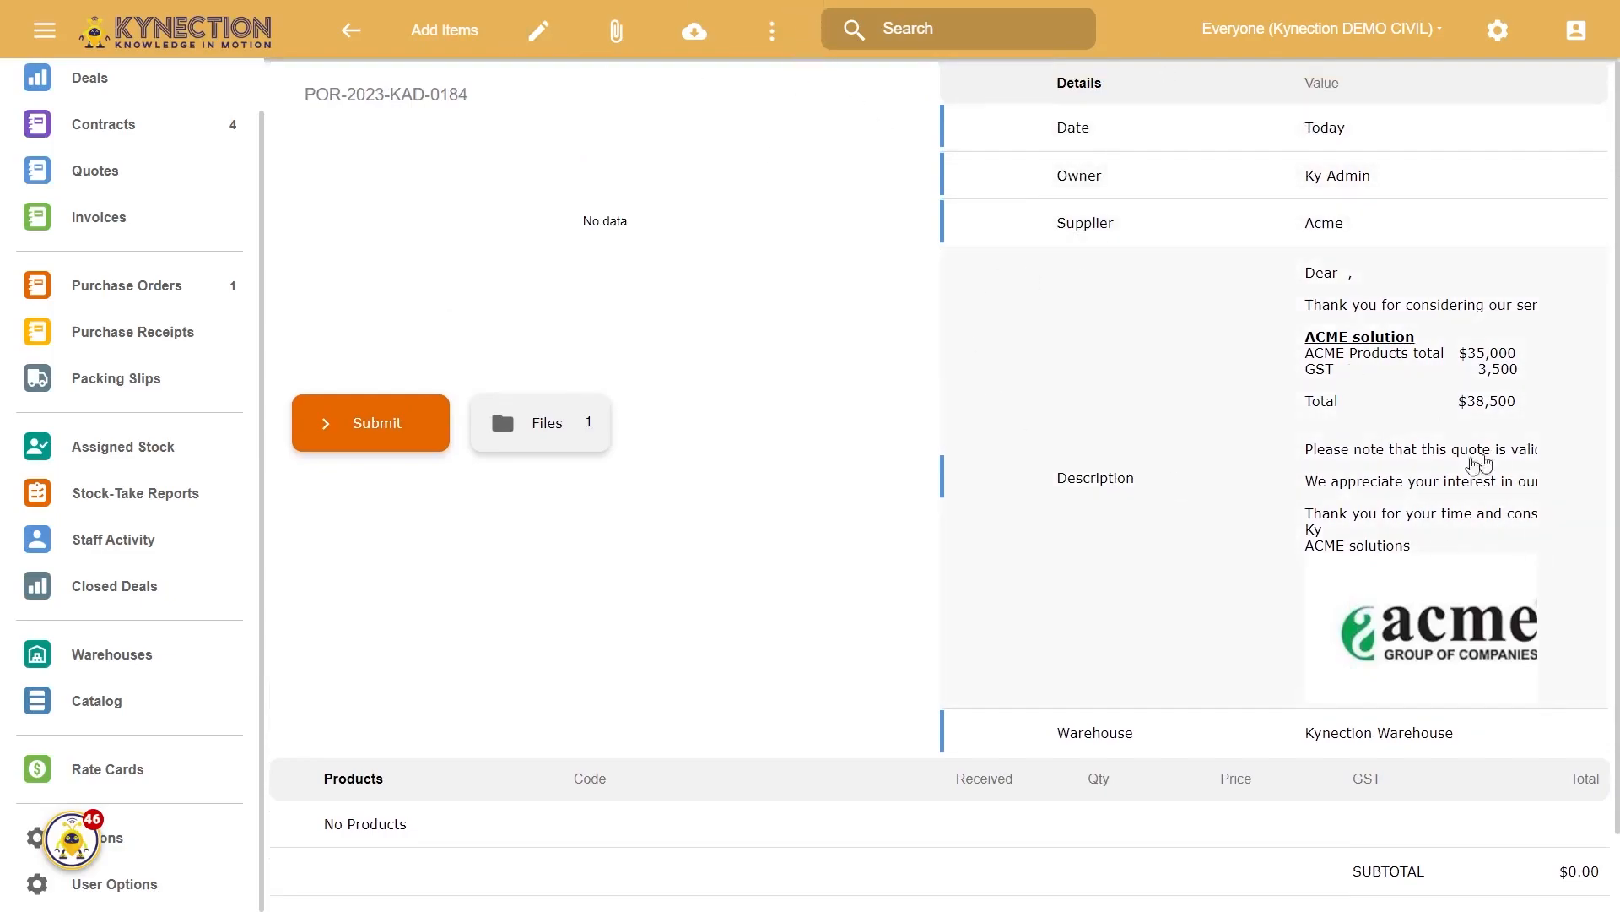
Review the saved purchase order and the Acme products available to add from the supplier.
scroll(1049, 513, "down", 1)
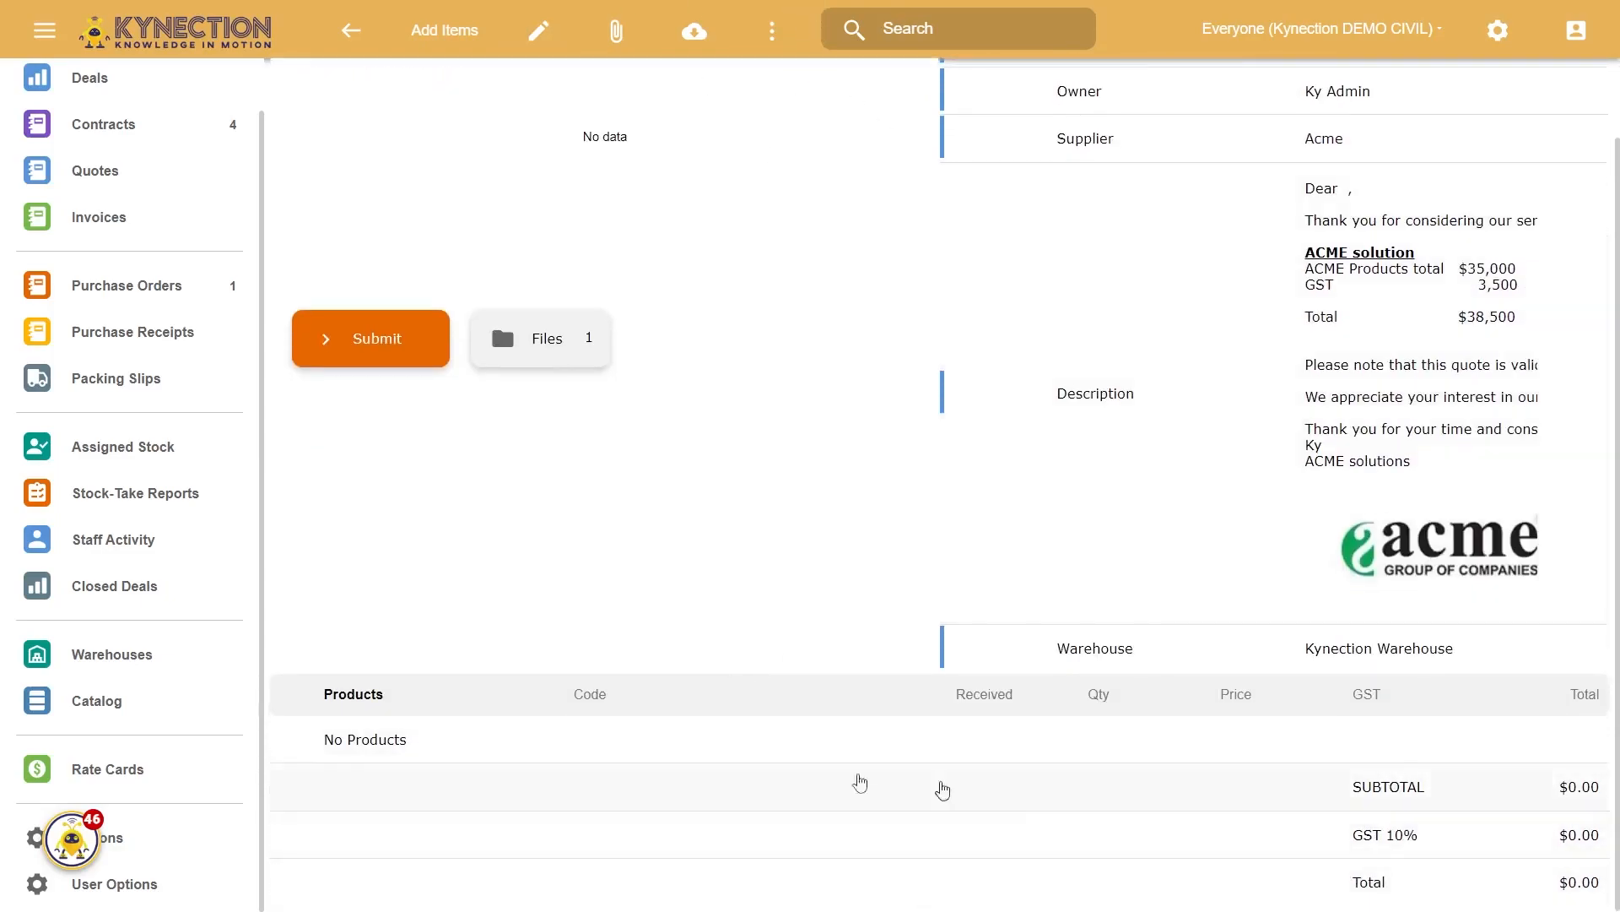
scroll(836, 351, "up", 1)
left_click(444, 30)
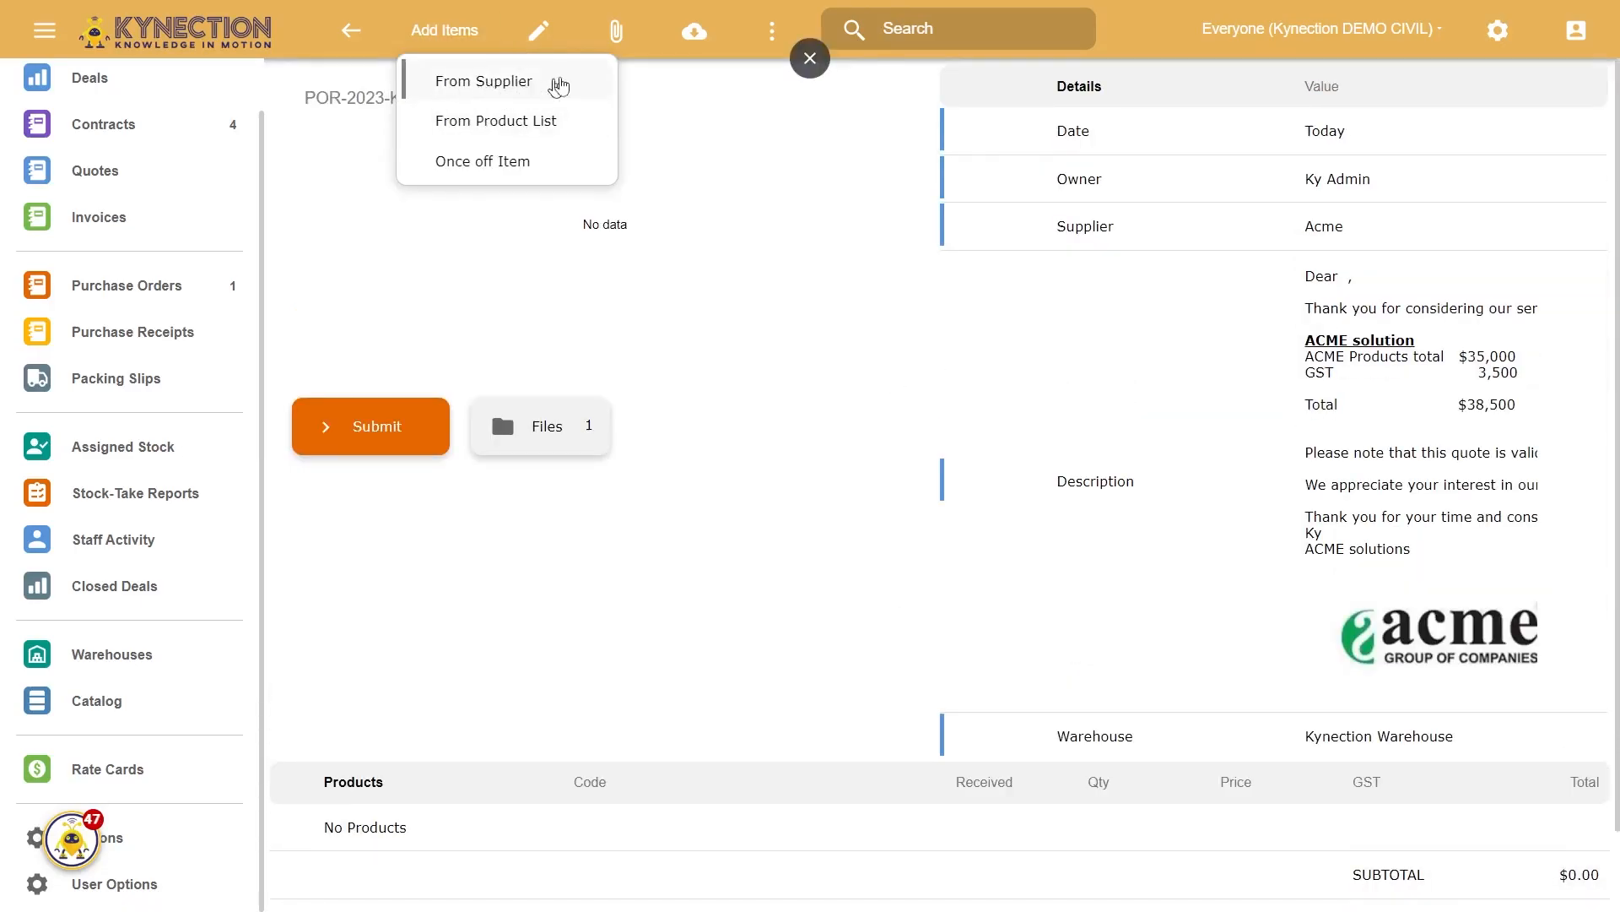
left_click(521, 81)
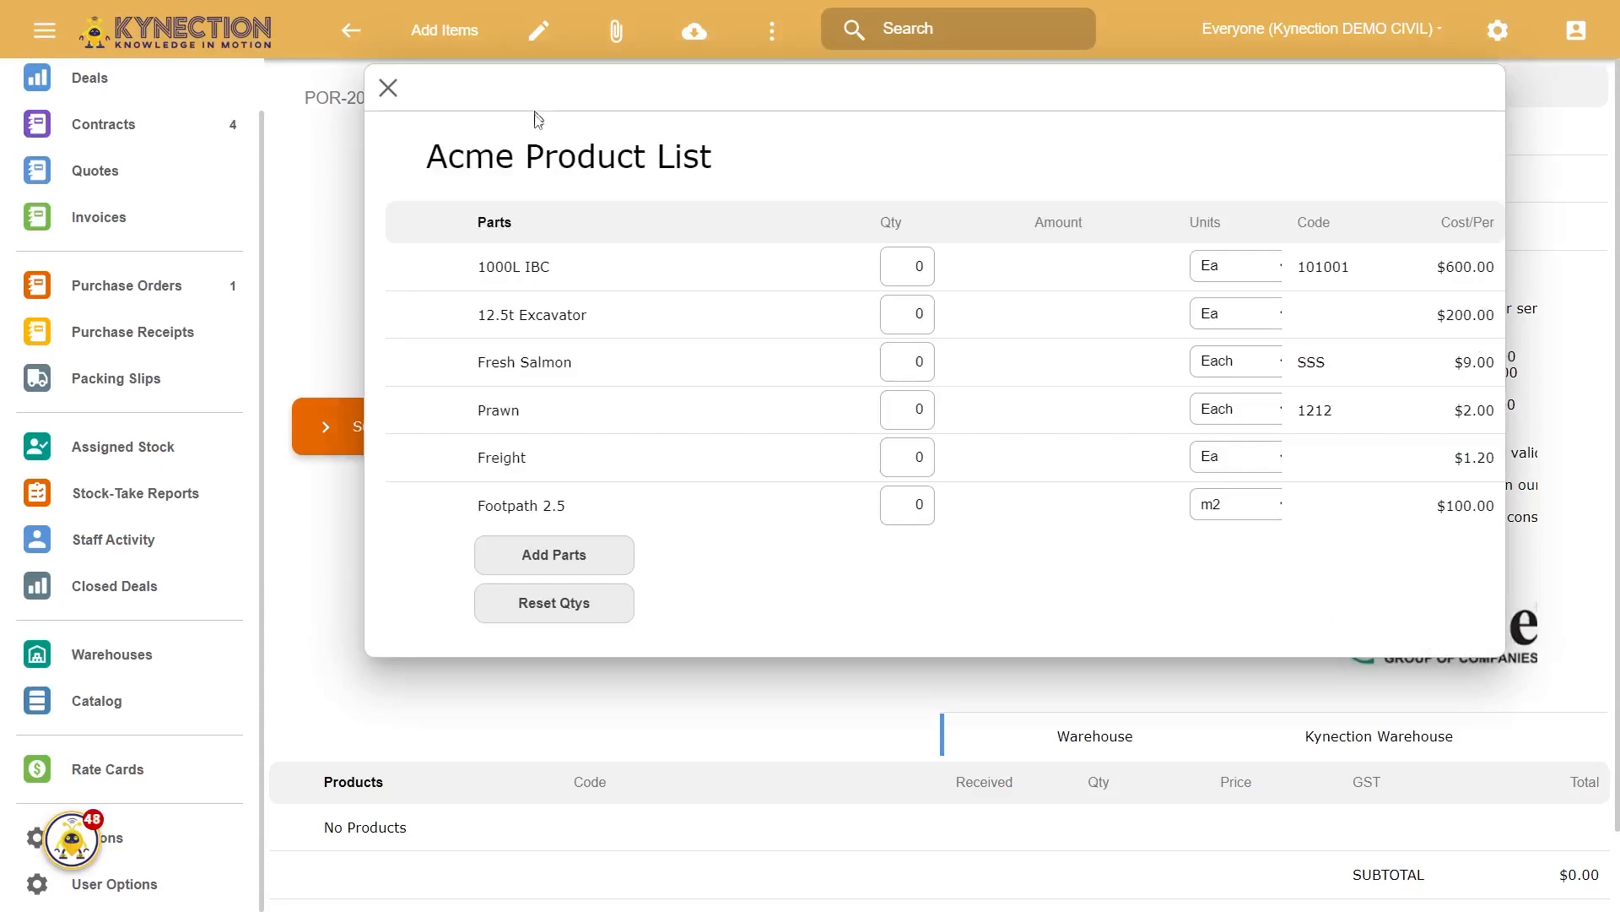
left_click(388, 88)
Add 16 Ea of the 12.5t Excavator to the purchase order from the product list.
left_click(445, 29)
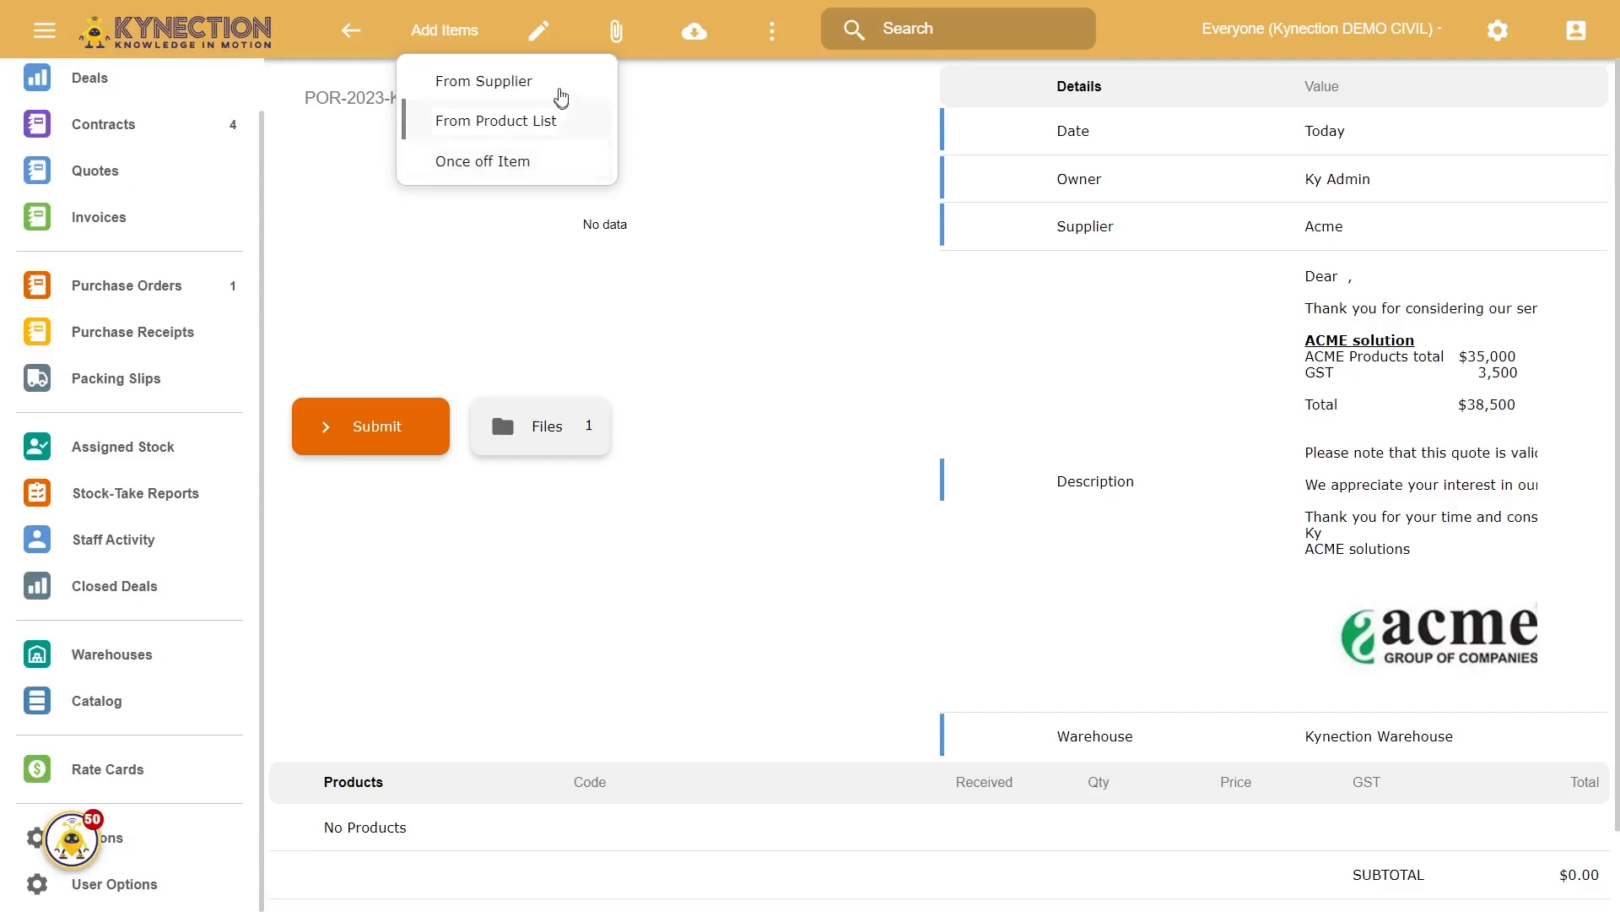
left_click(537, 122)
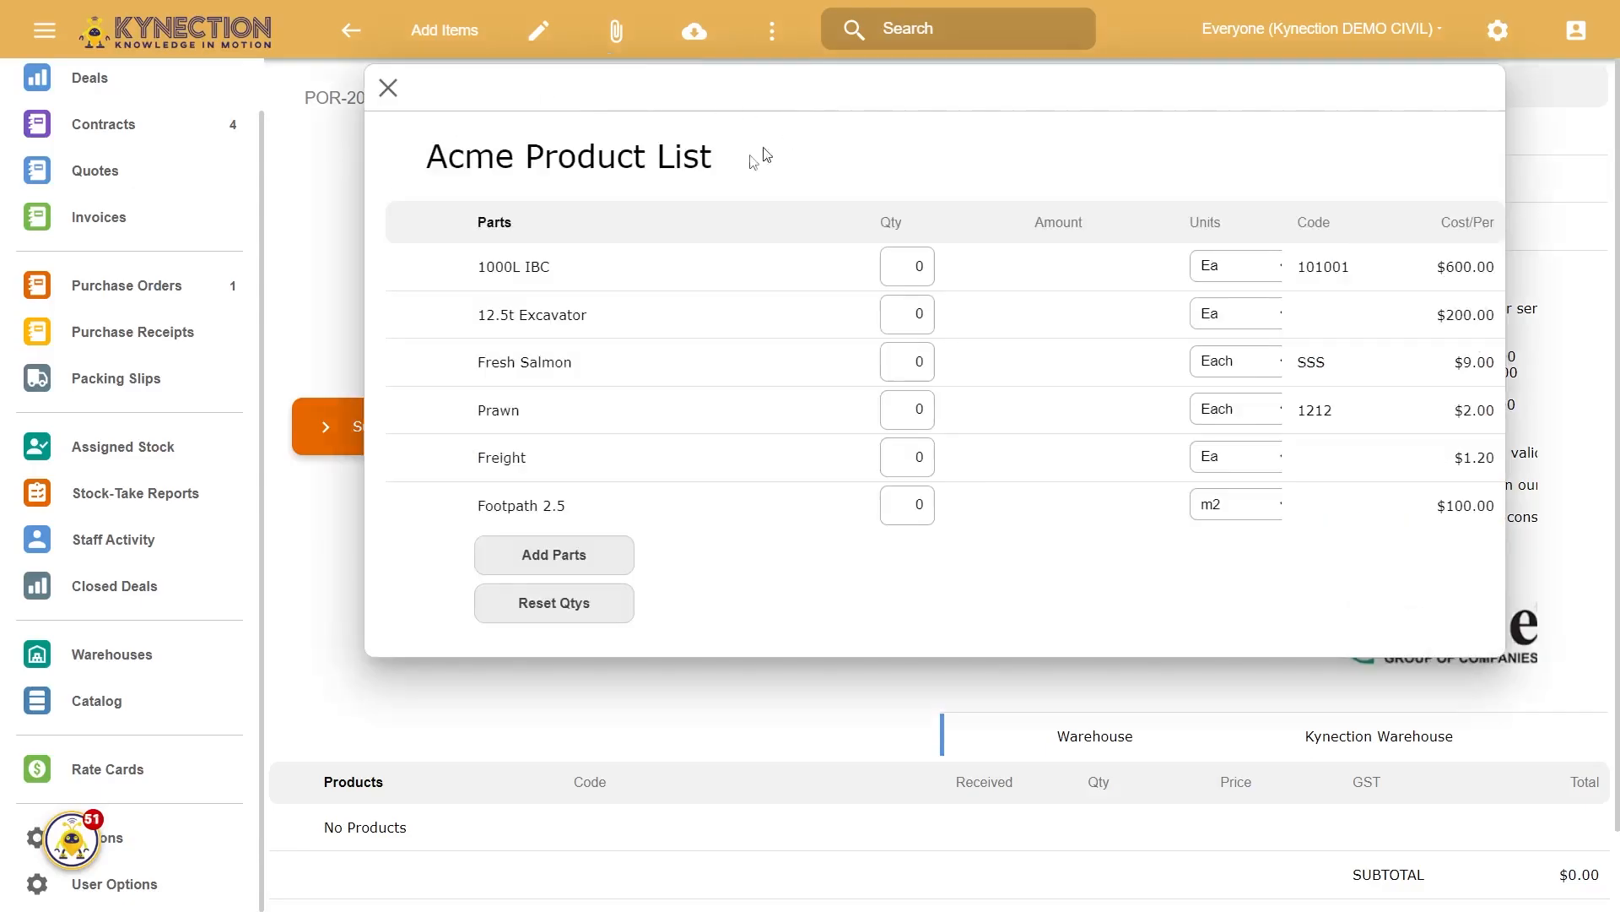
left_click(892, 318)
type("16")
left_click(812, 399)
left_click(1269, 316)
left_click(1215, 332)
left_click(553, 554)
Check the excavator line on the purchase order and submit the order.
scroll(1127, 823, "down", 1)
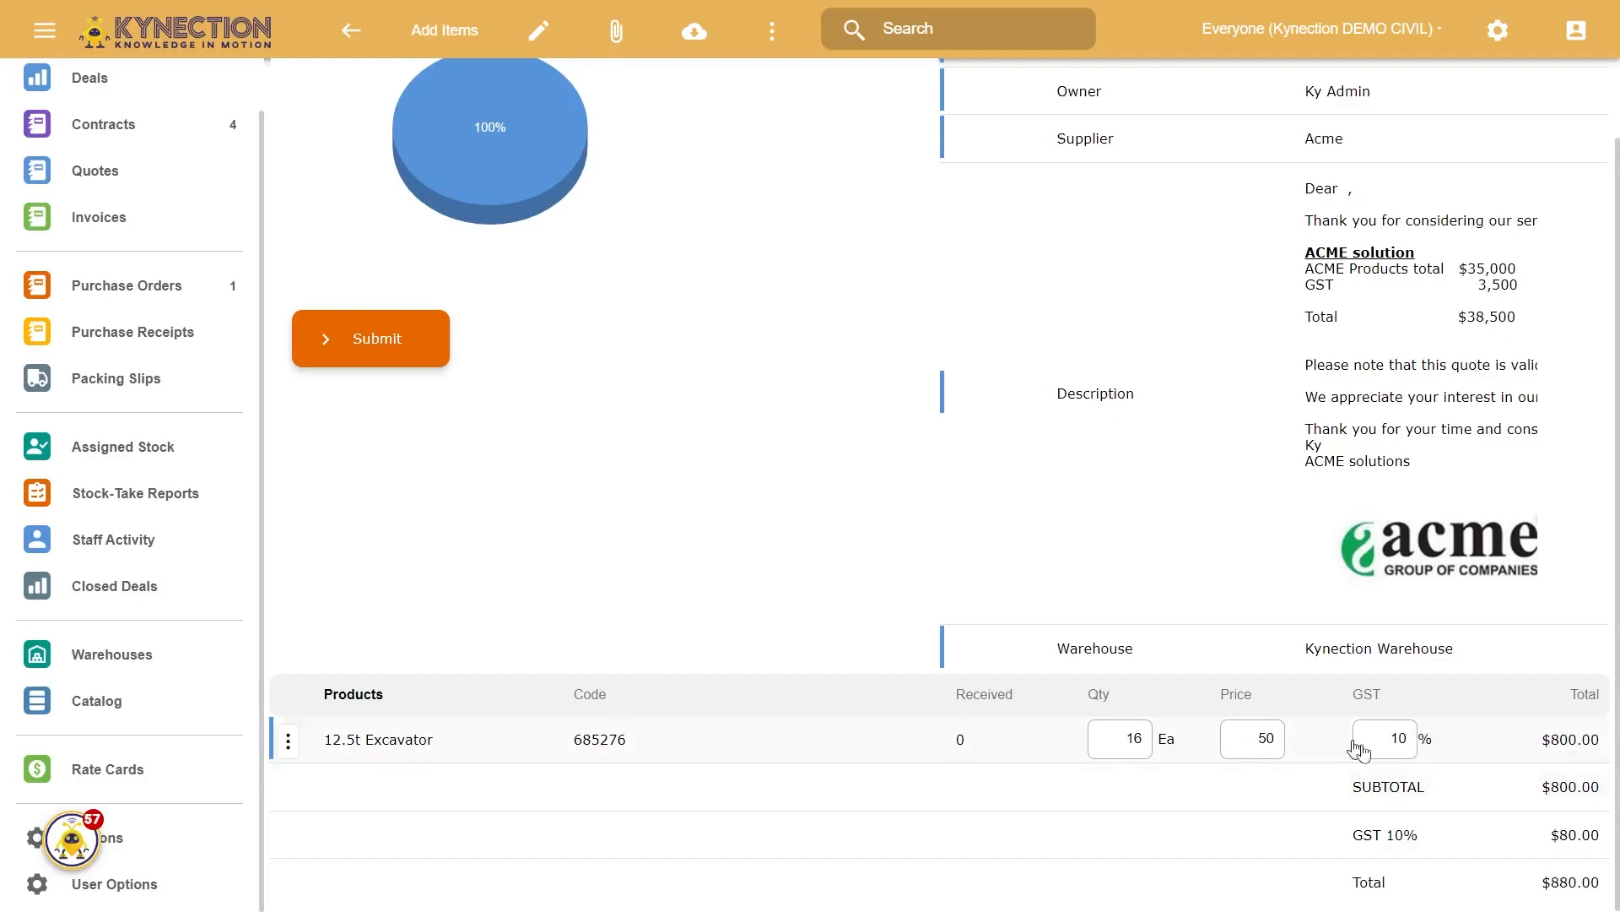
left_click(407, 340)
scroll(817, 541, "up", 2)
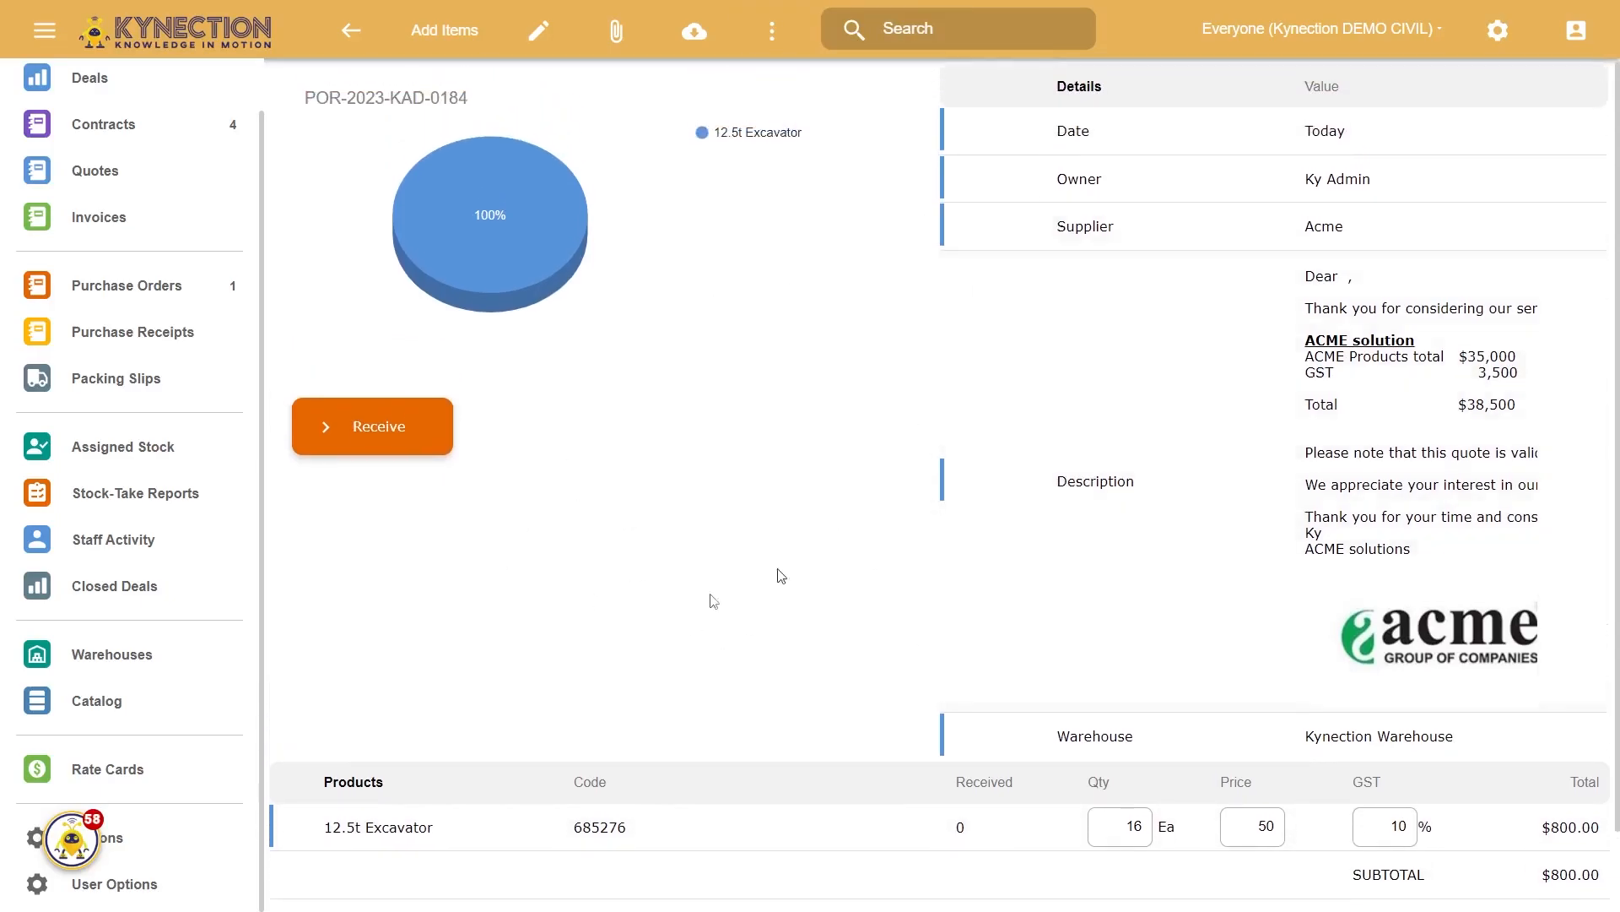
Receive a partial delivery of 10 of the 12.5t Excavator on the purchase order and confirm the receipt.
scroll(809, 535, "down", 2)
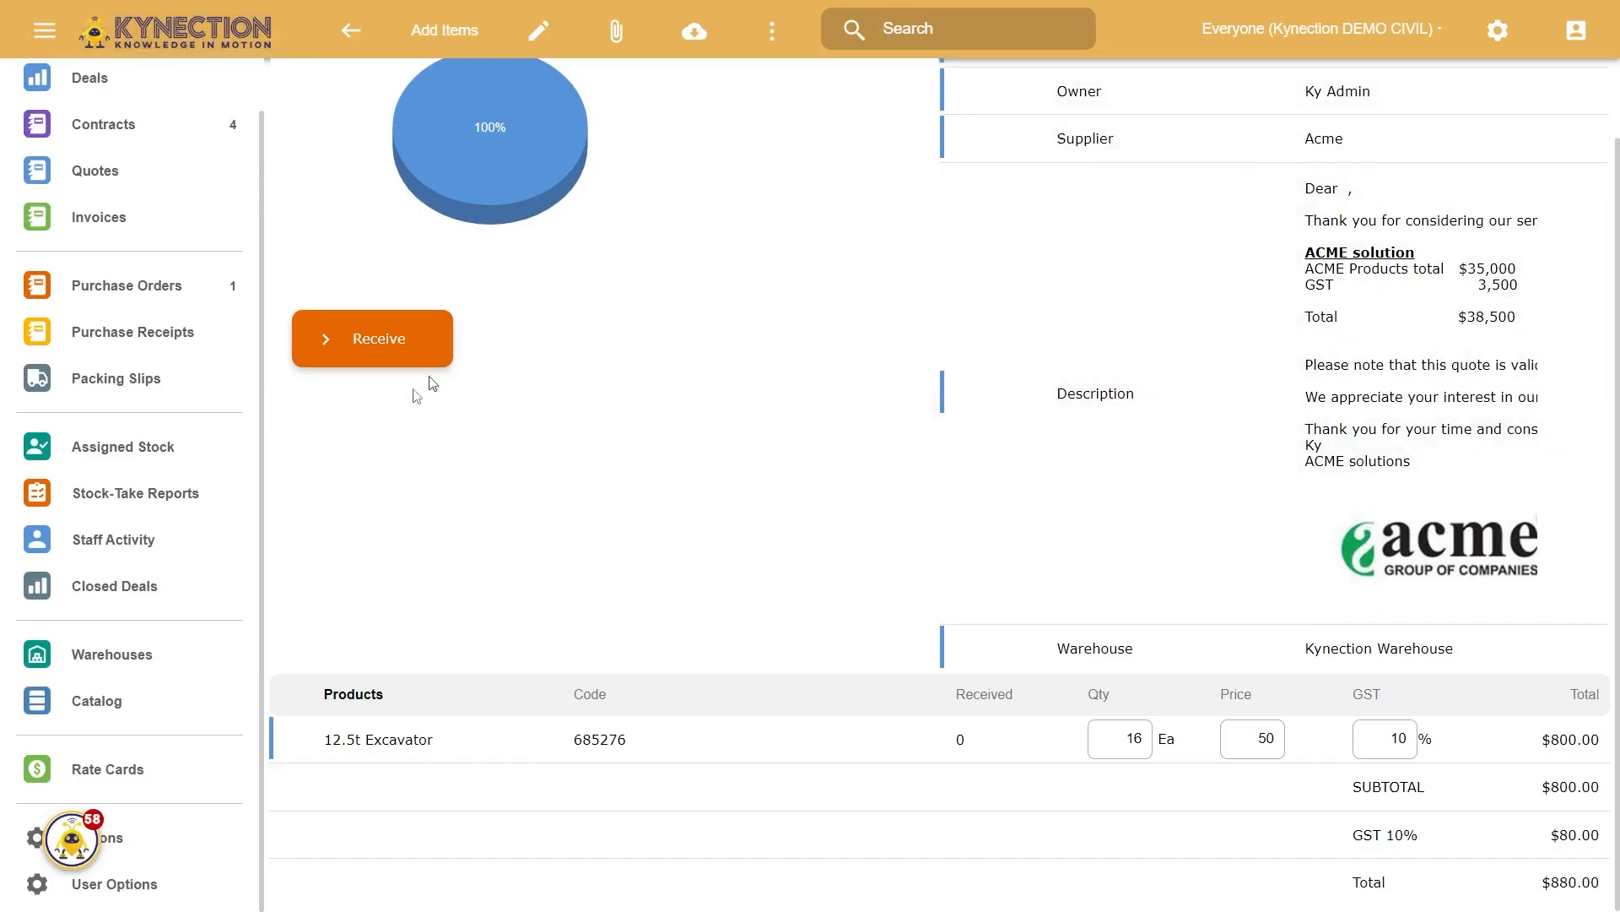
left_click(403, 351)
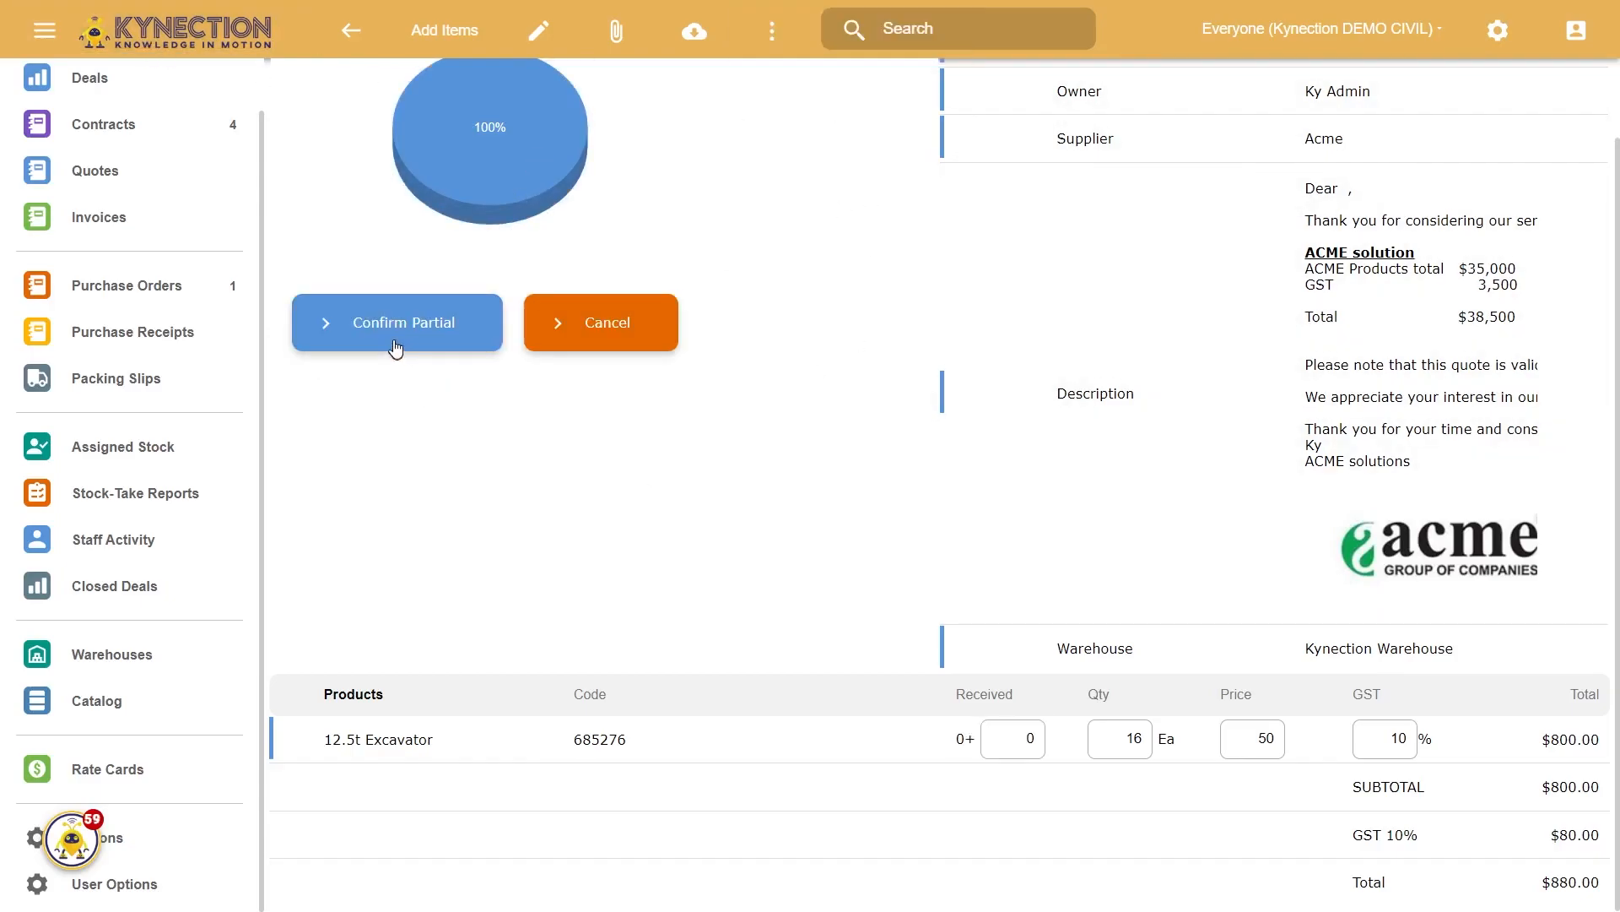
scroll(810, 331, "up", 2)
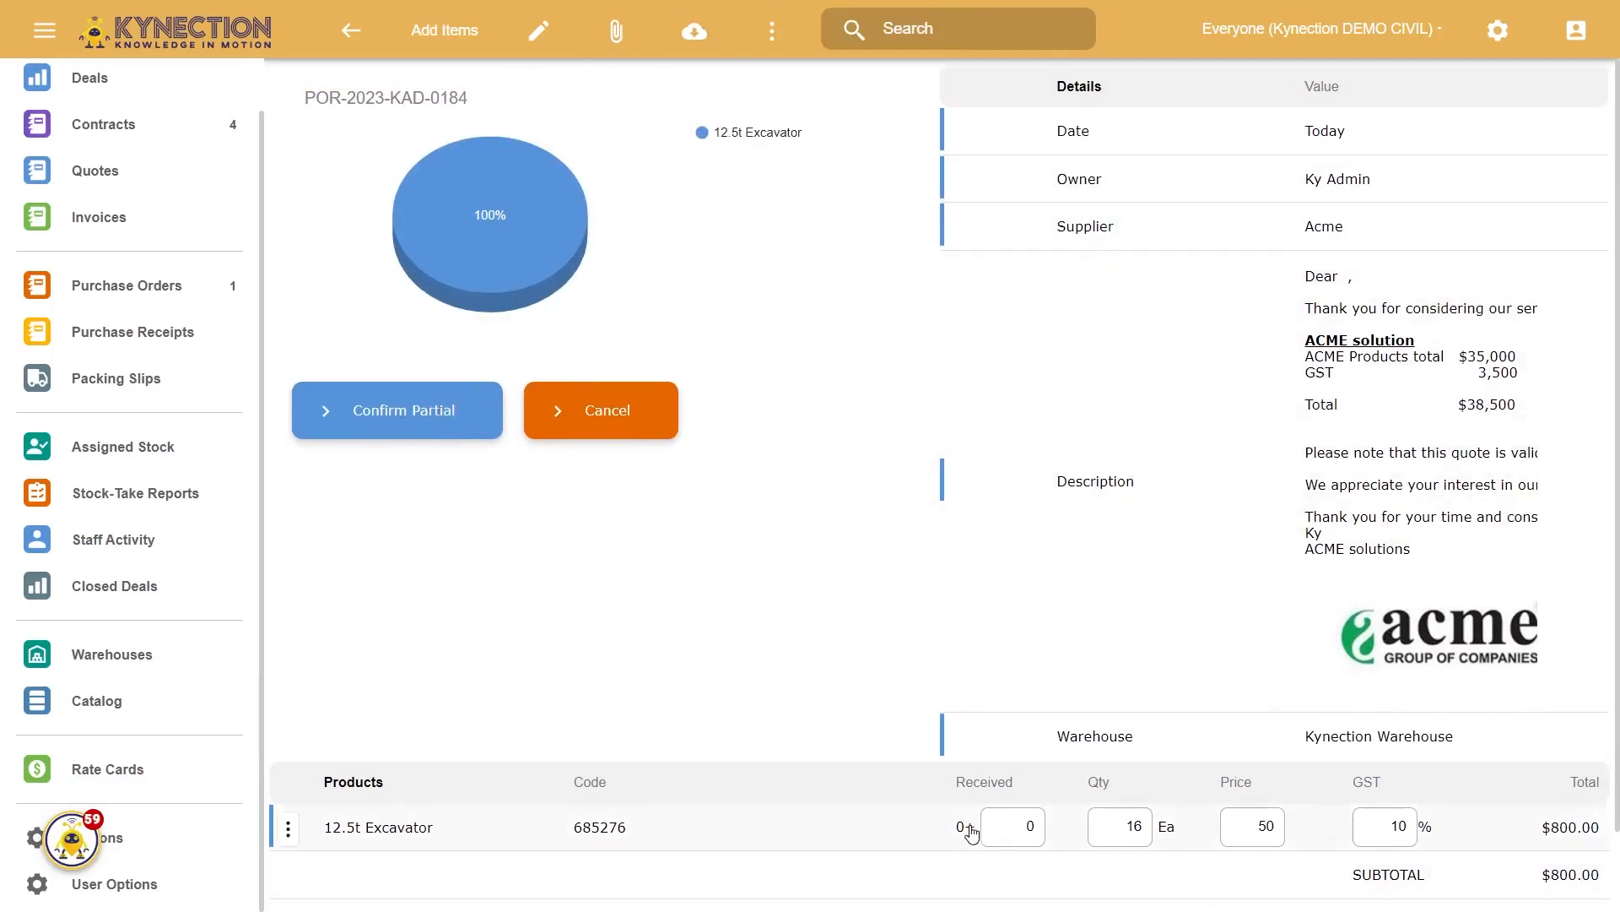
left_click(1016, 820)
type("10")
left_click(576, 522)
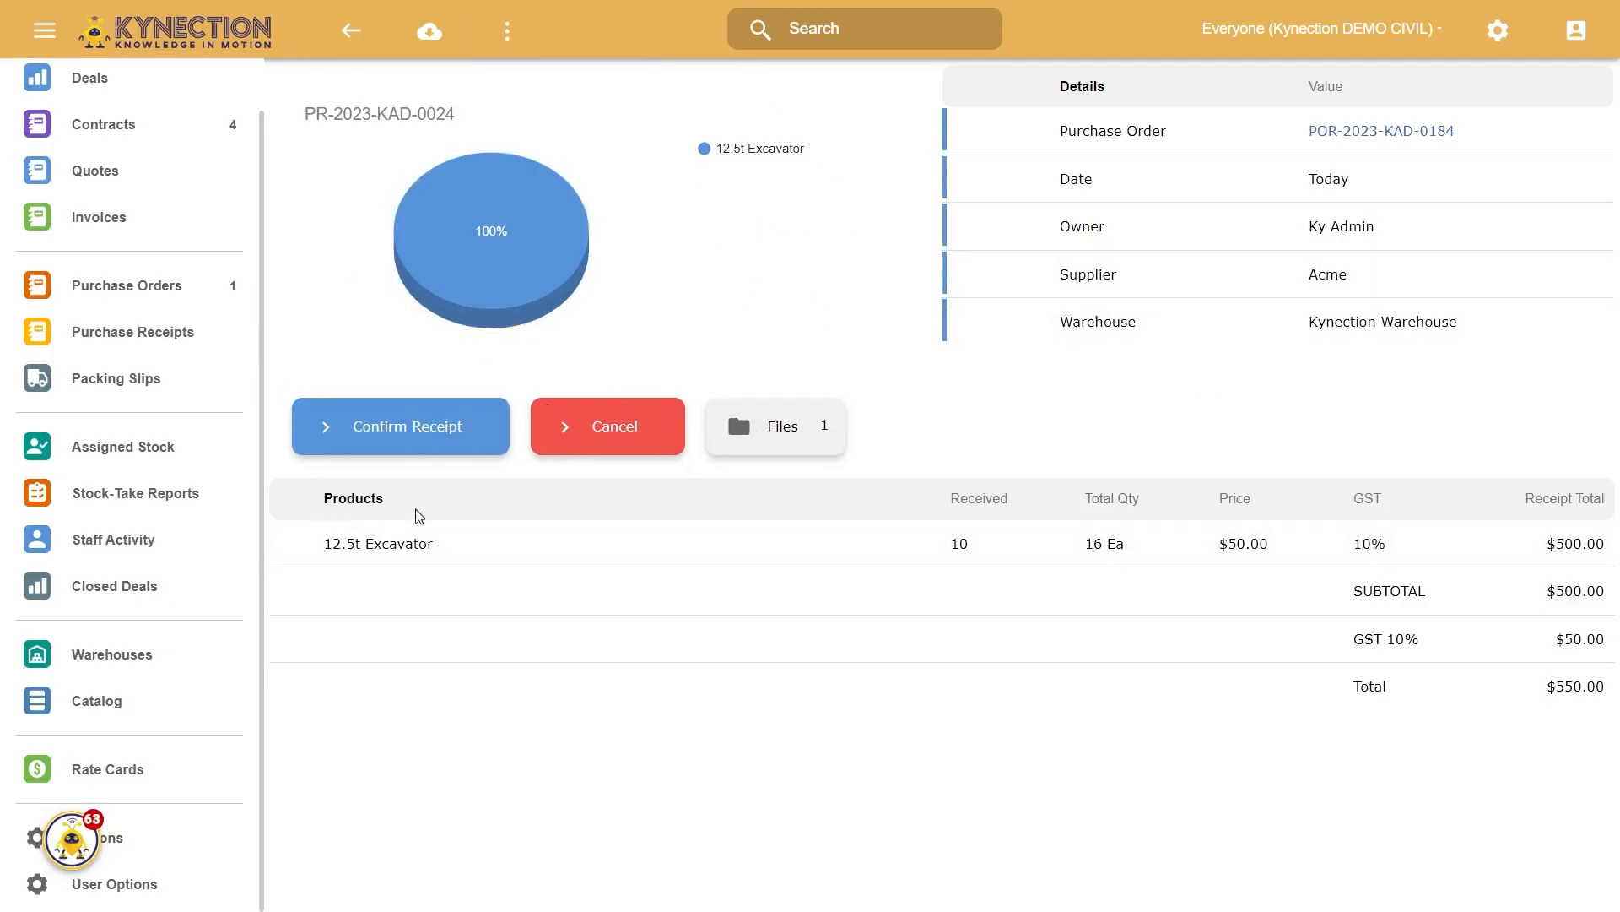
left_click(393, 441)
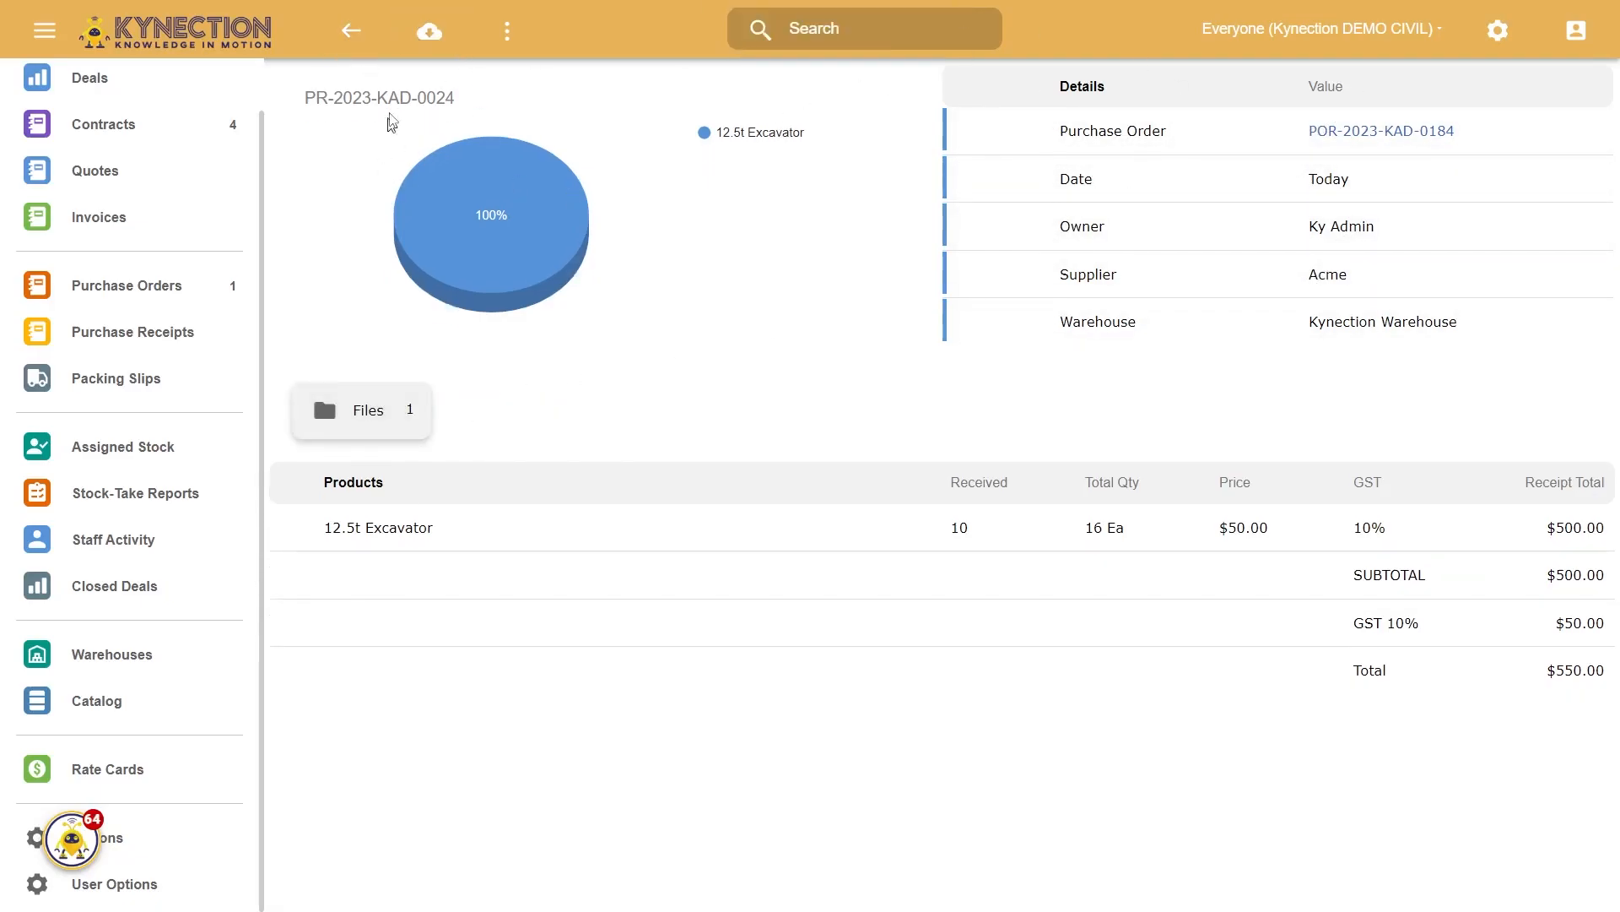
Return to the purchase order, review its linked receipt, and go back to the order.
left_click(350, 42)
scroll(909, 707, "down", 1)
scroll(904, 731, "up", 1)
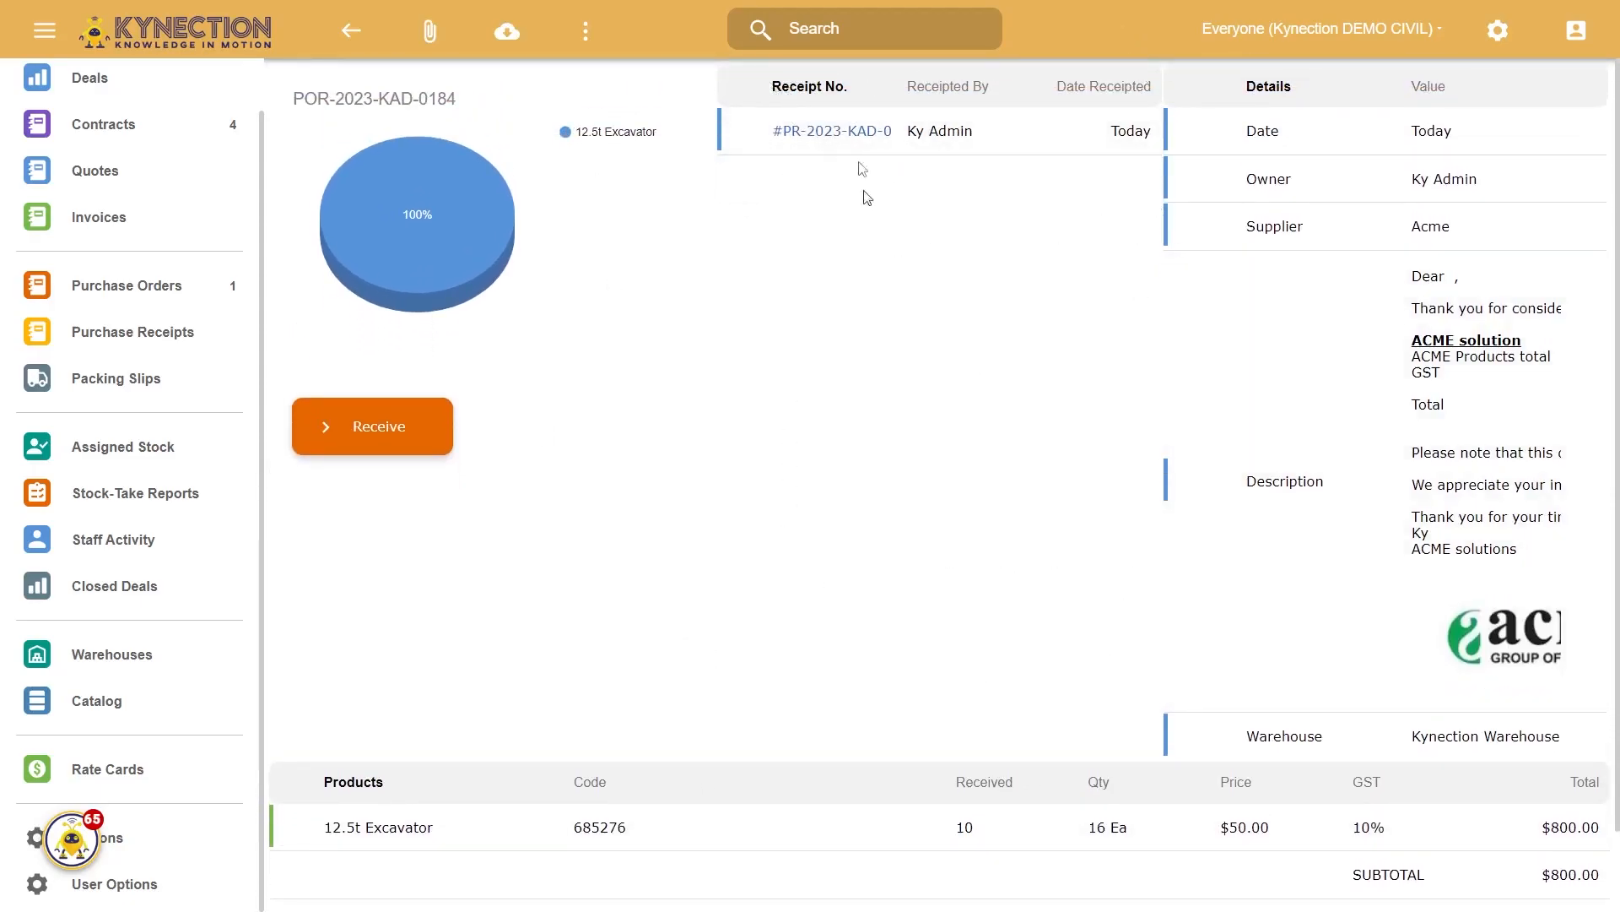
left_click(844, 135)
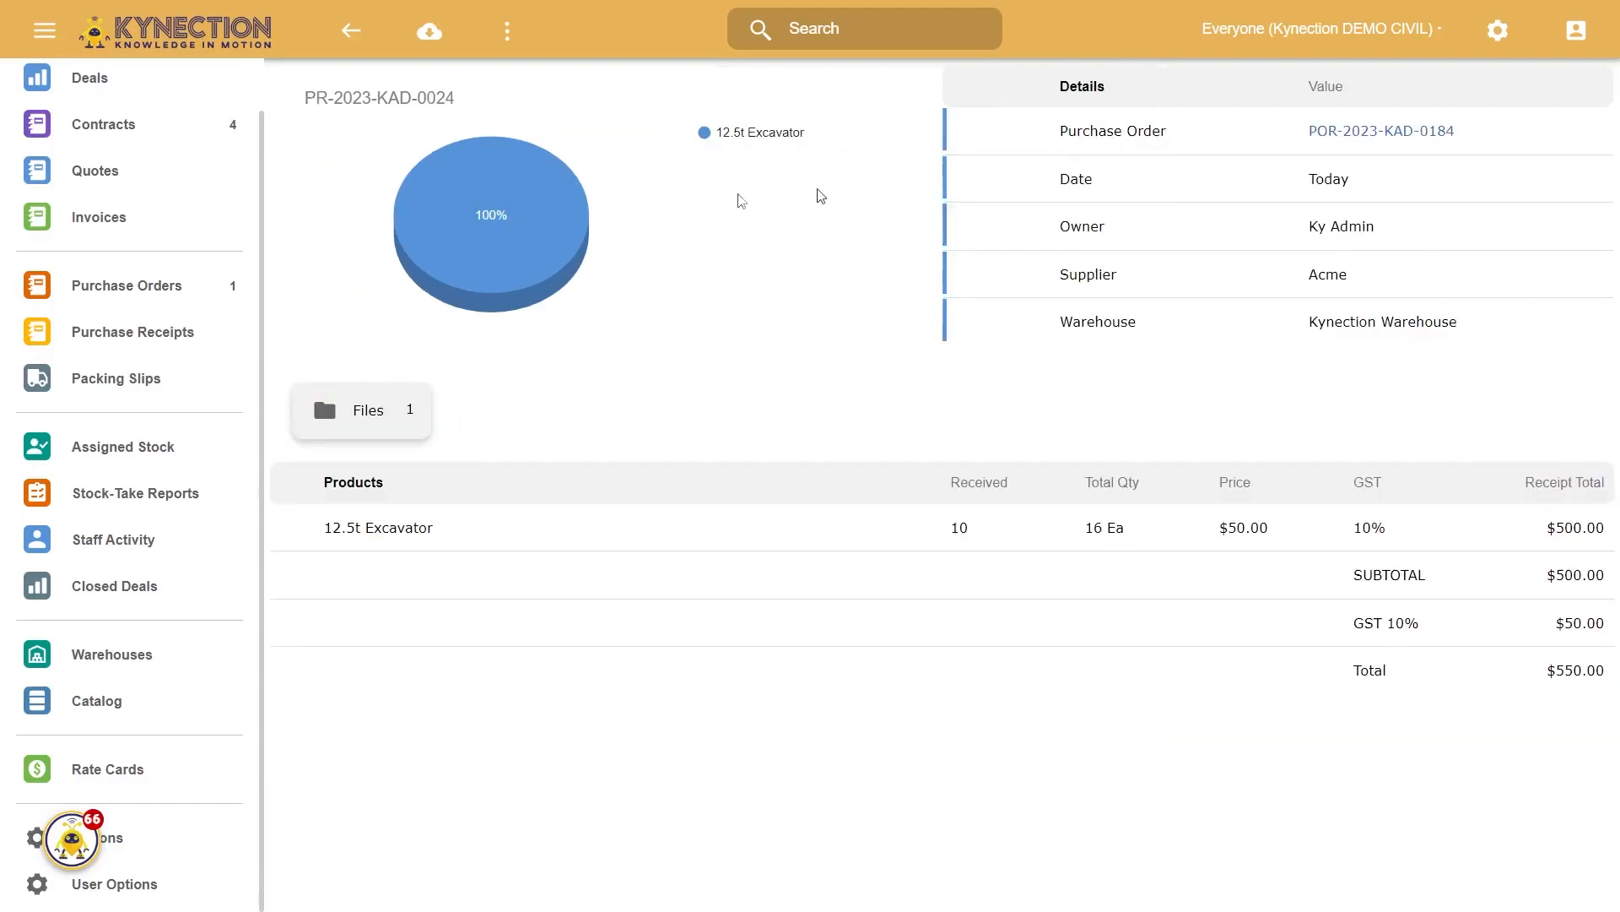
left_click(351, 31)
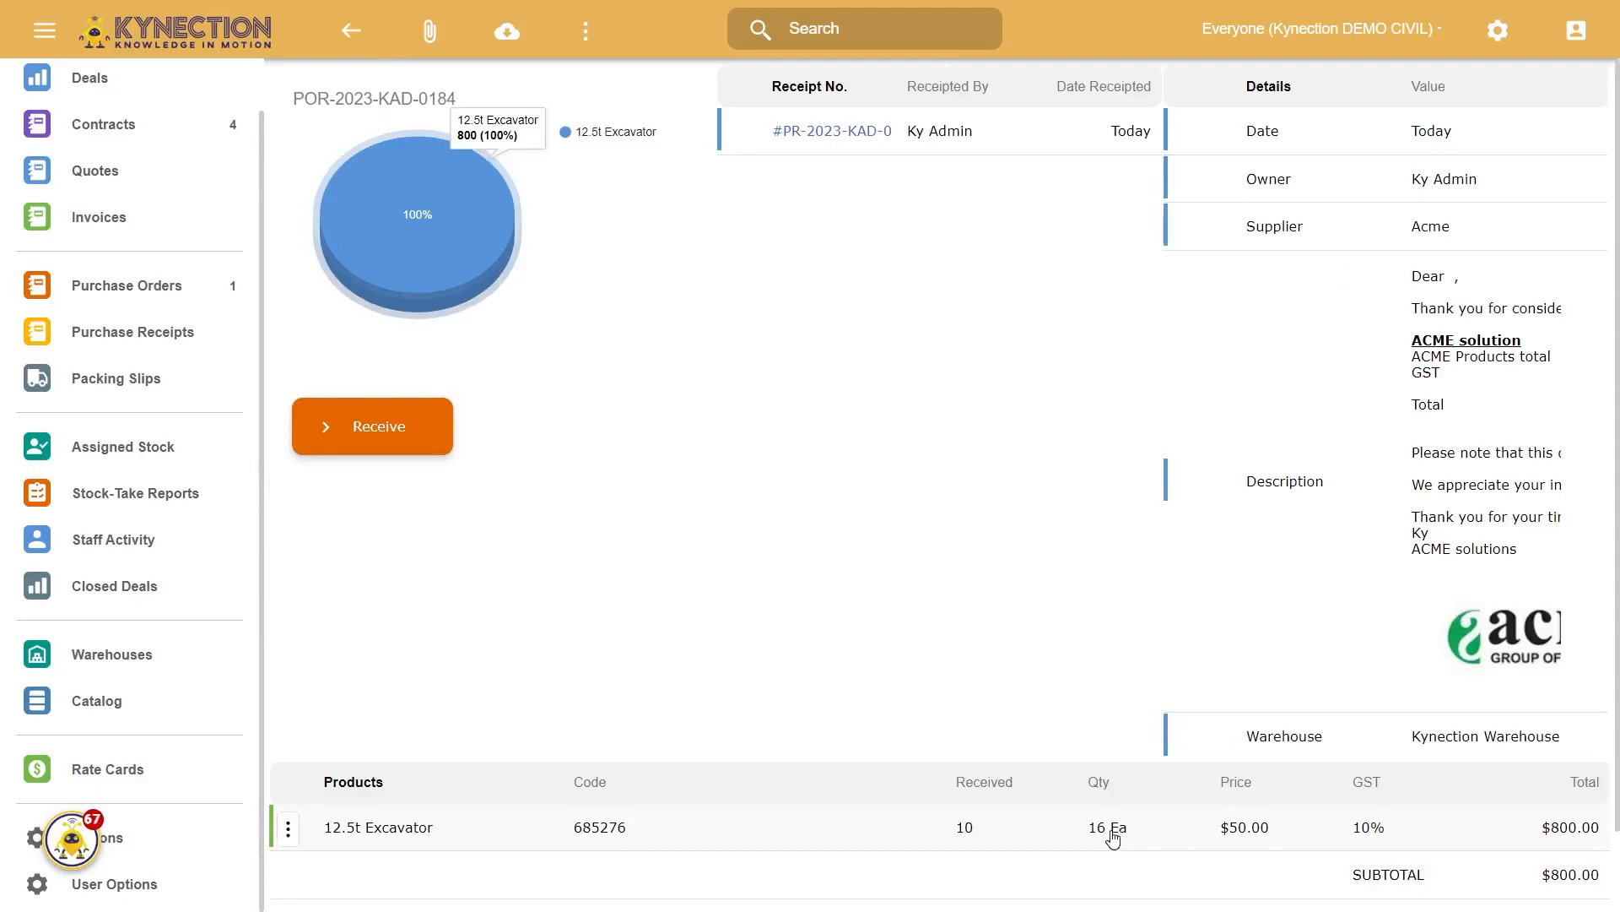
Receive 6 more of the 12.5t Excavator on the purchase order and confirm the second receipt.
left_click(410, 427)
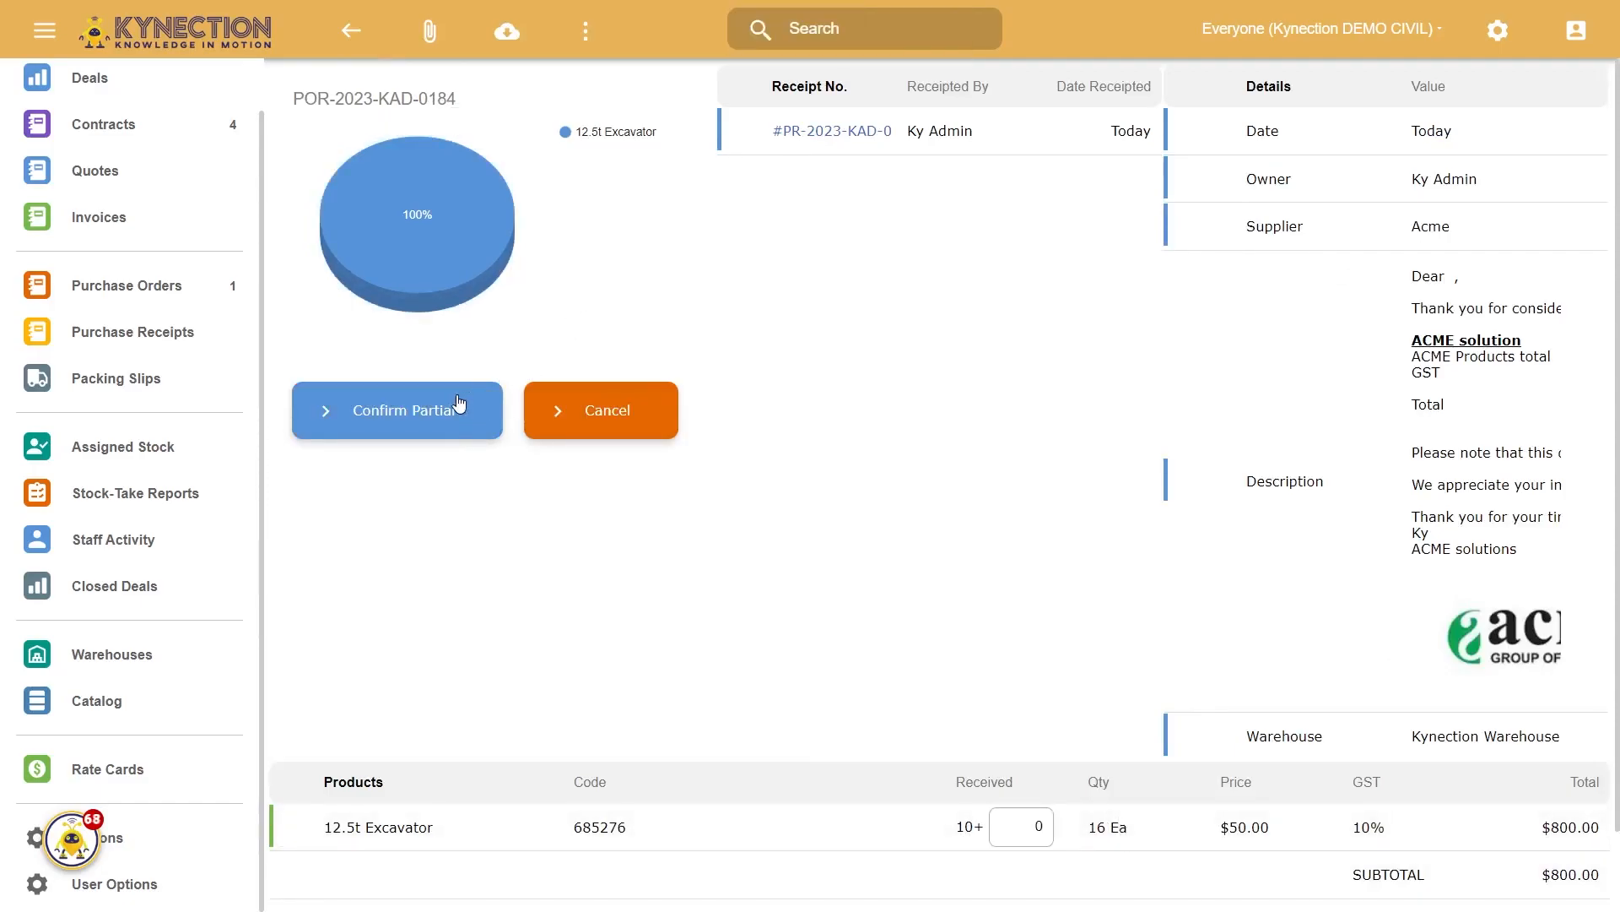
left_click(1022, 827)
type("6")
left_click(512, 530)
left_click(422, 423)
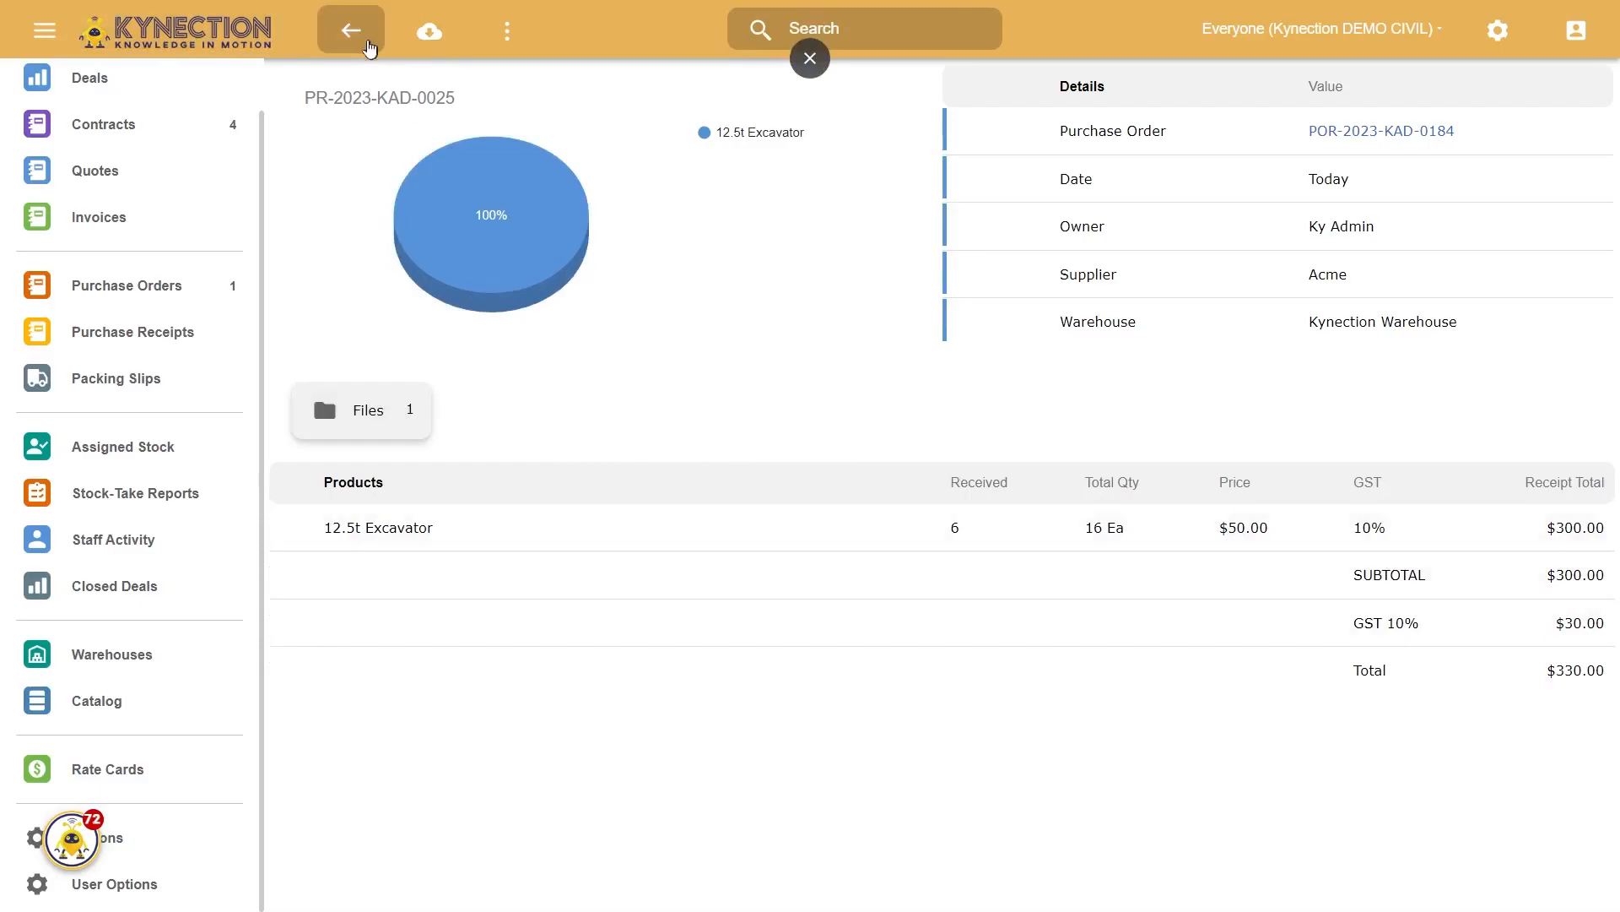
Check the received quantity and both receipts on the purchase order, and return to the Purchase Orders overview.
left_click(352, 31)
scroll(699, 728, "down", 1)
scroll(851, 745, "up", 1)
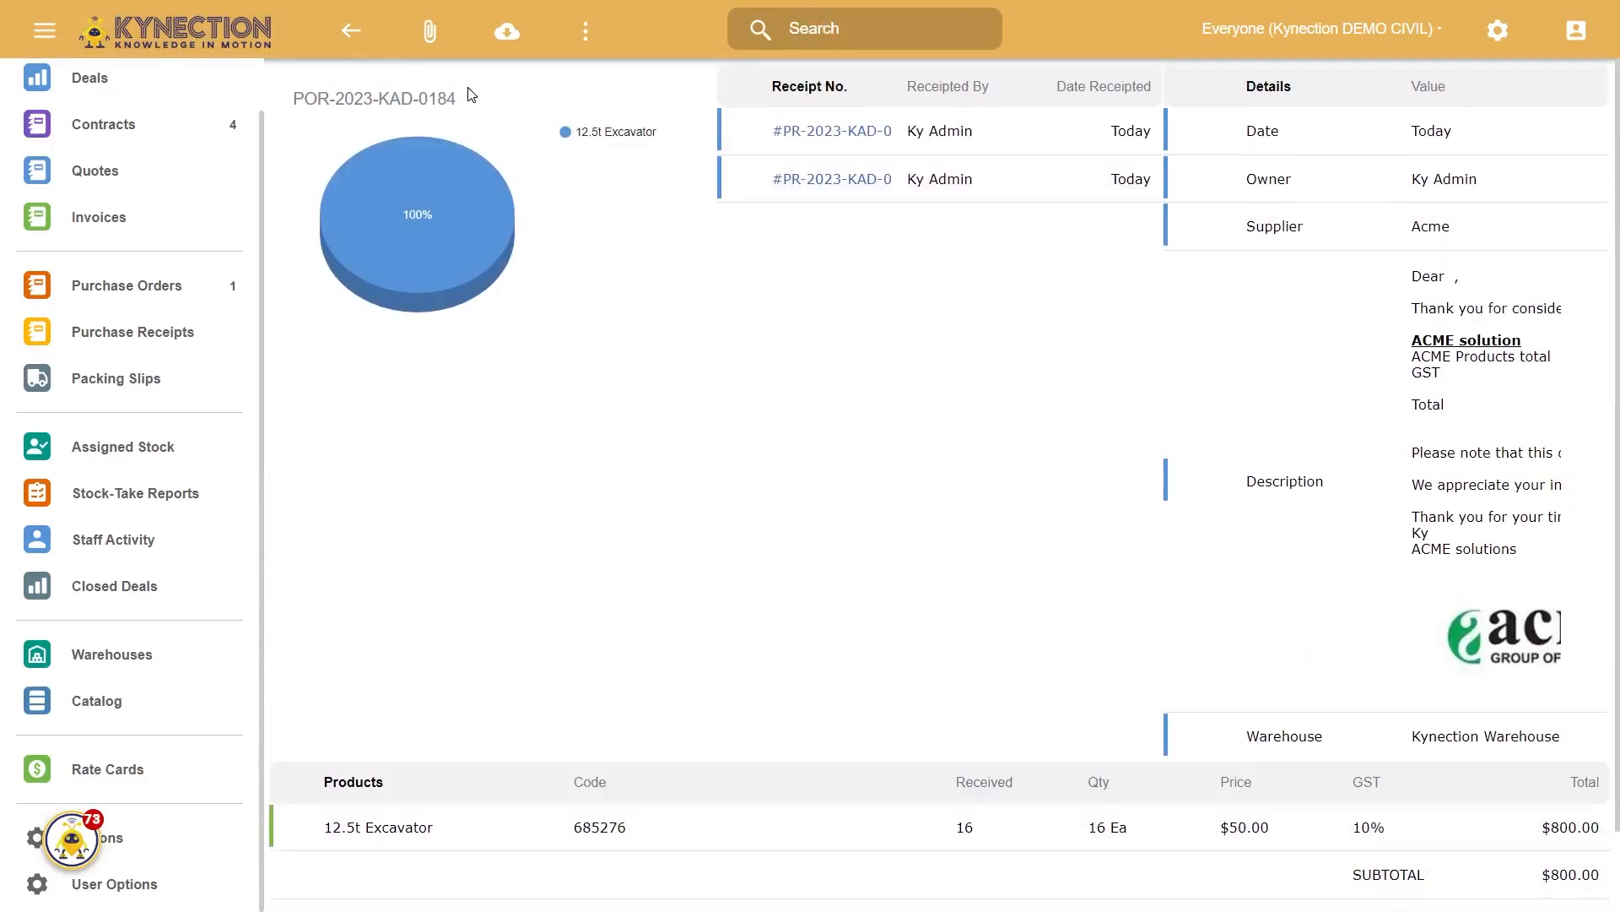
mouse_move(394, 211)
left_click(351, 30)
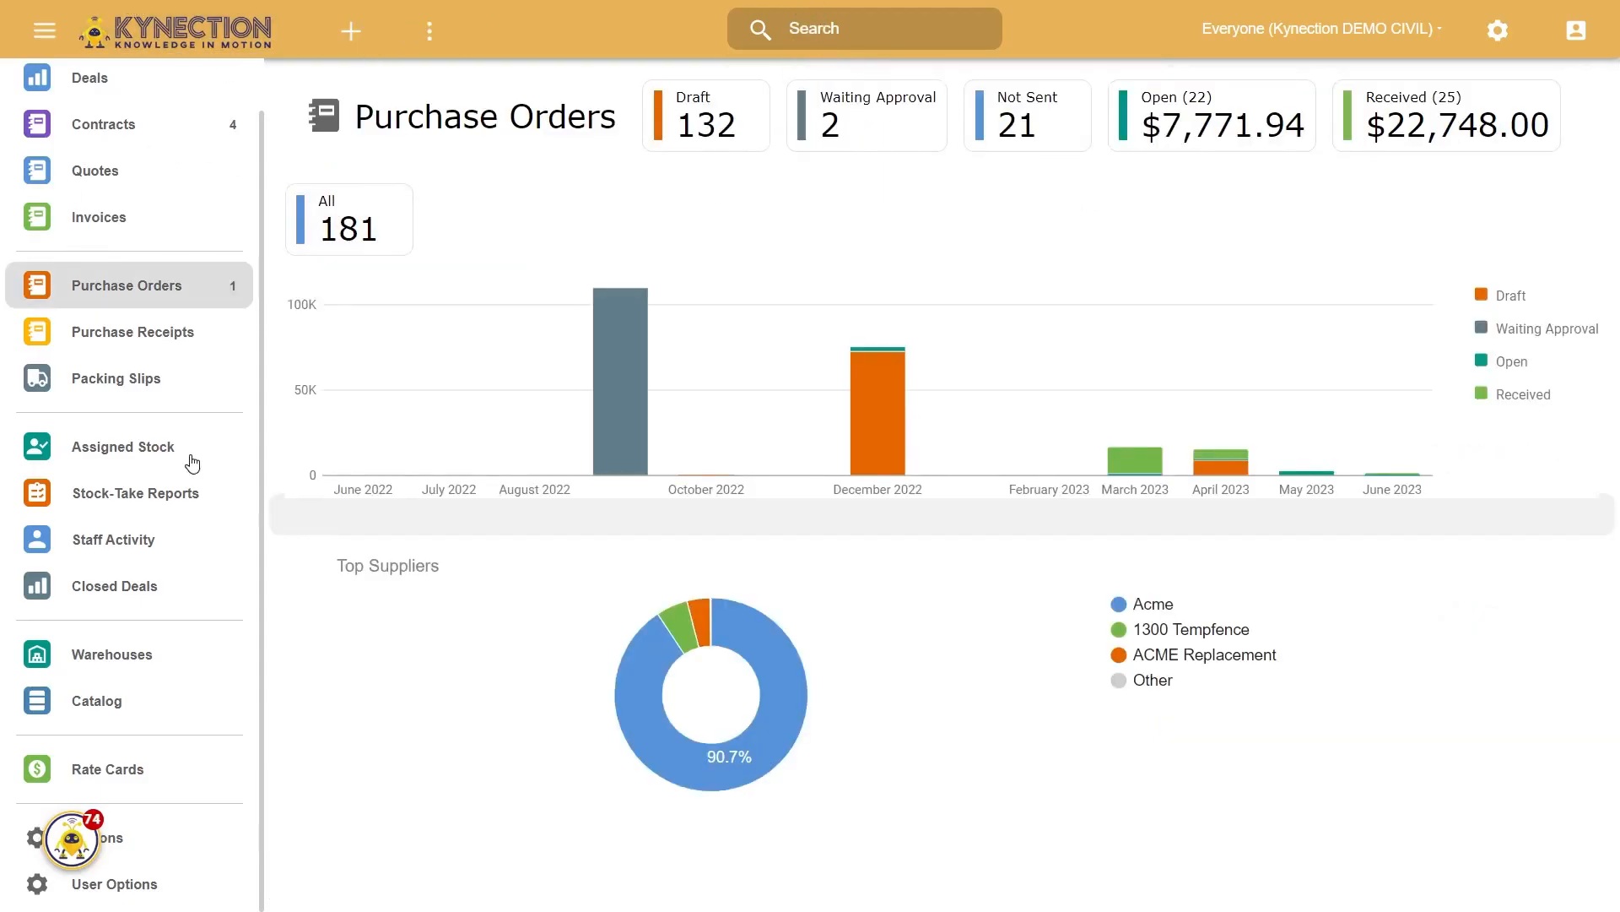
Open the Kynection Warehouse stock list and check the stock entry for the 12.5t Excavator.
left_click(112, 654)
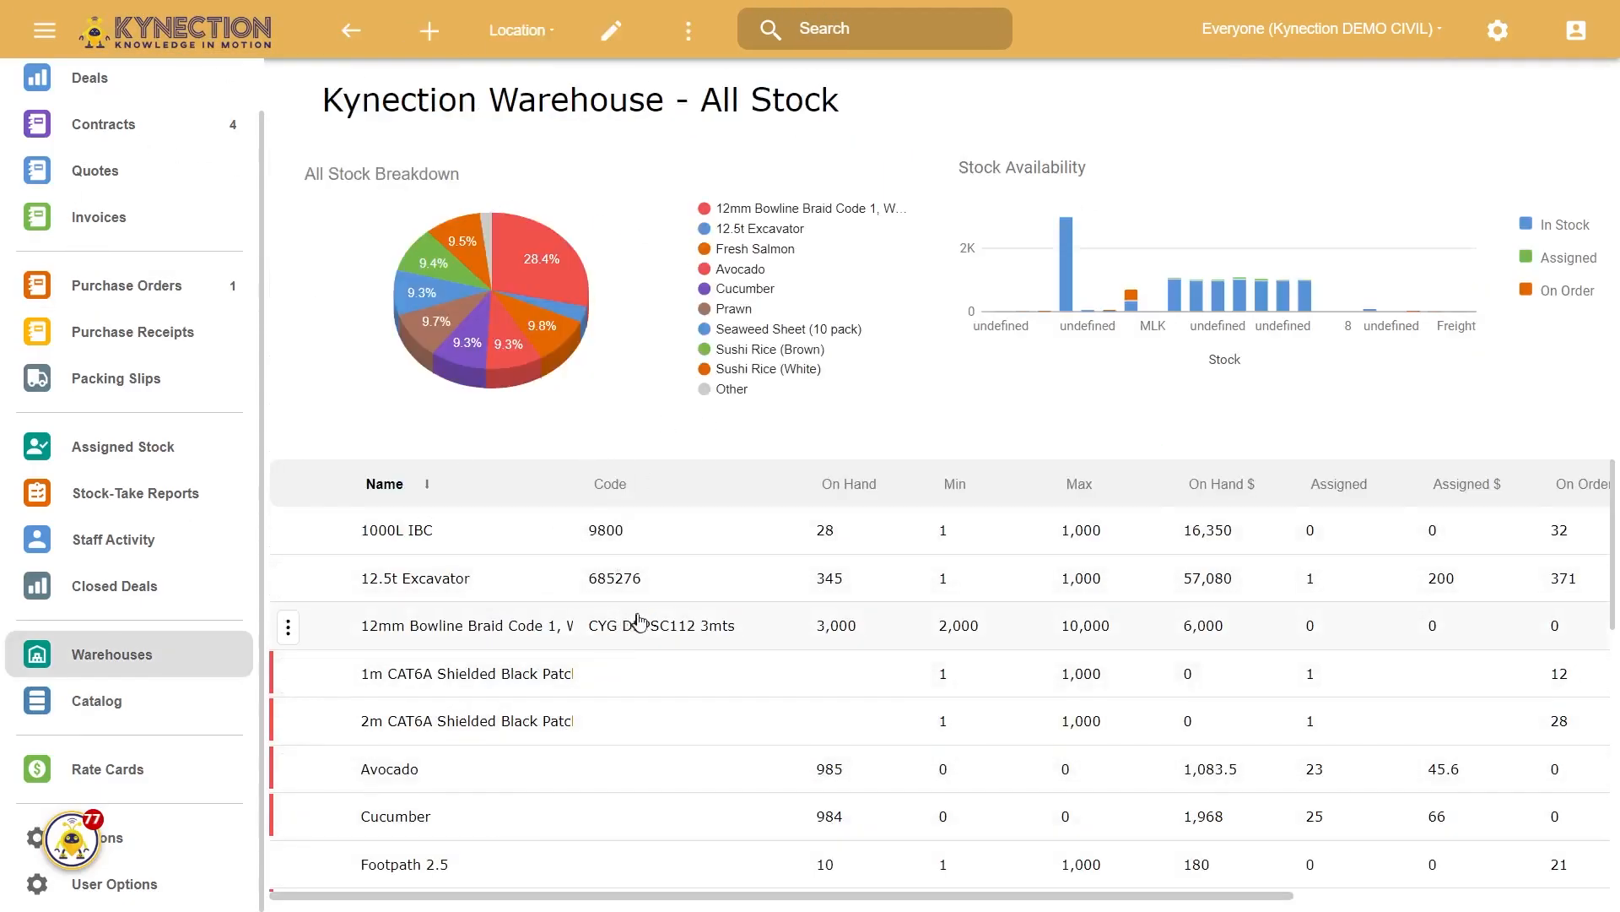
scroll(652, 686, "down", 5)
scroll(647, 682, "down", 3)
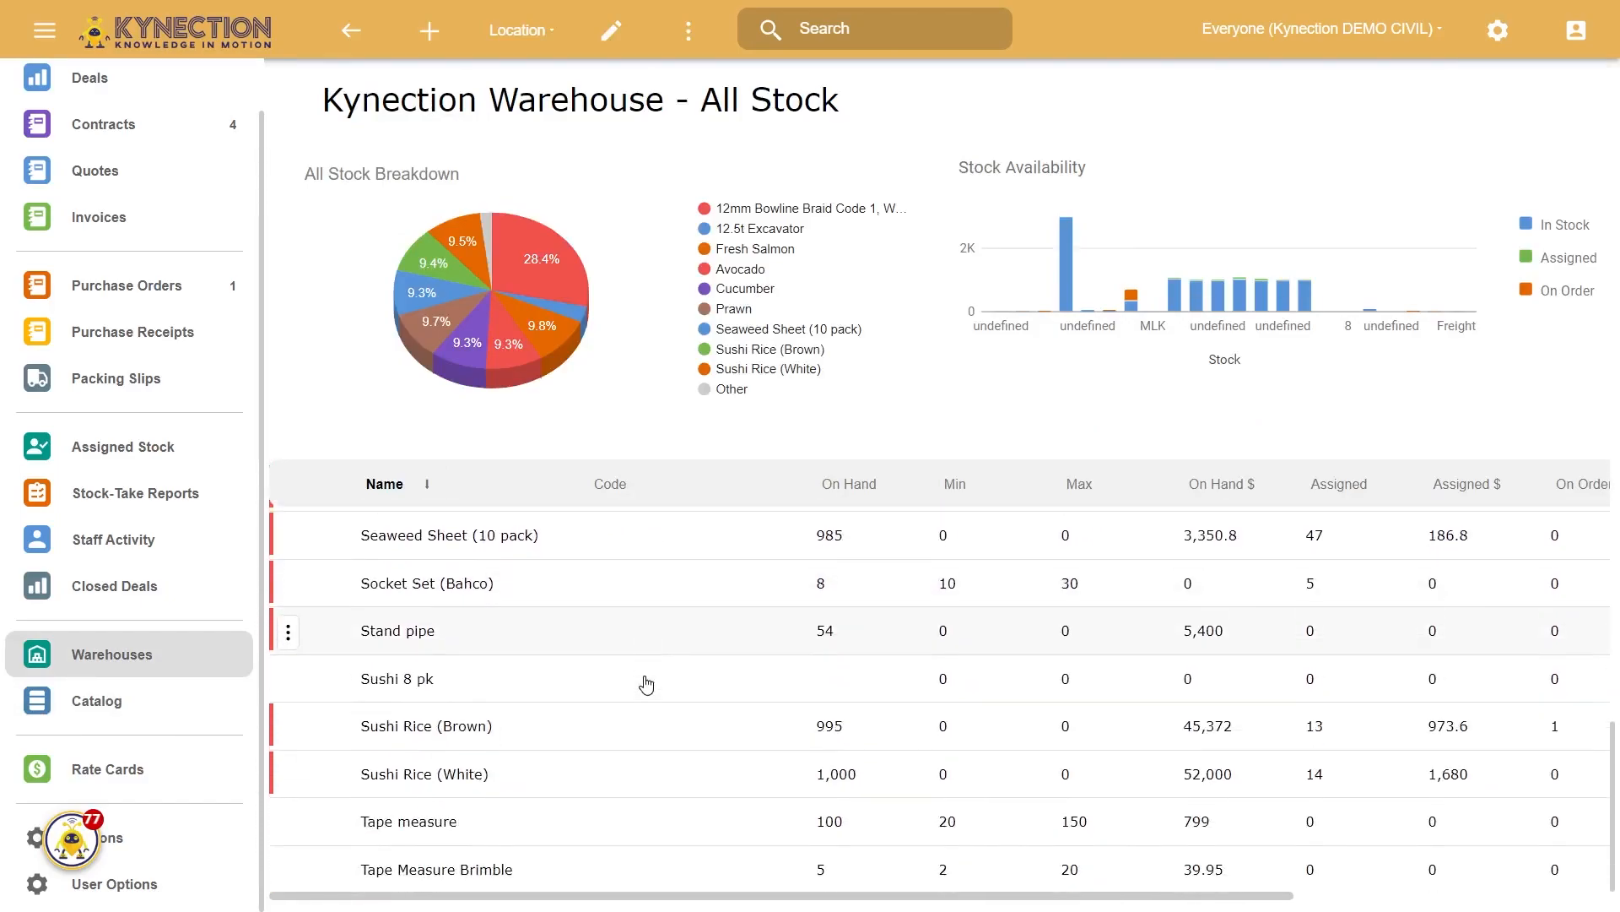
scroll(650, 659, "up", 8)
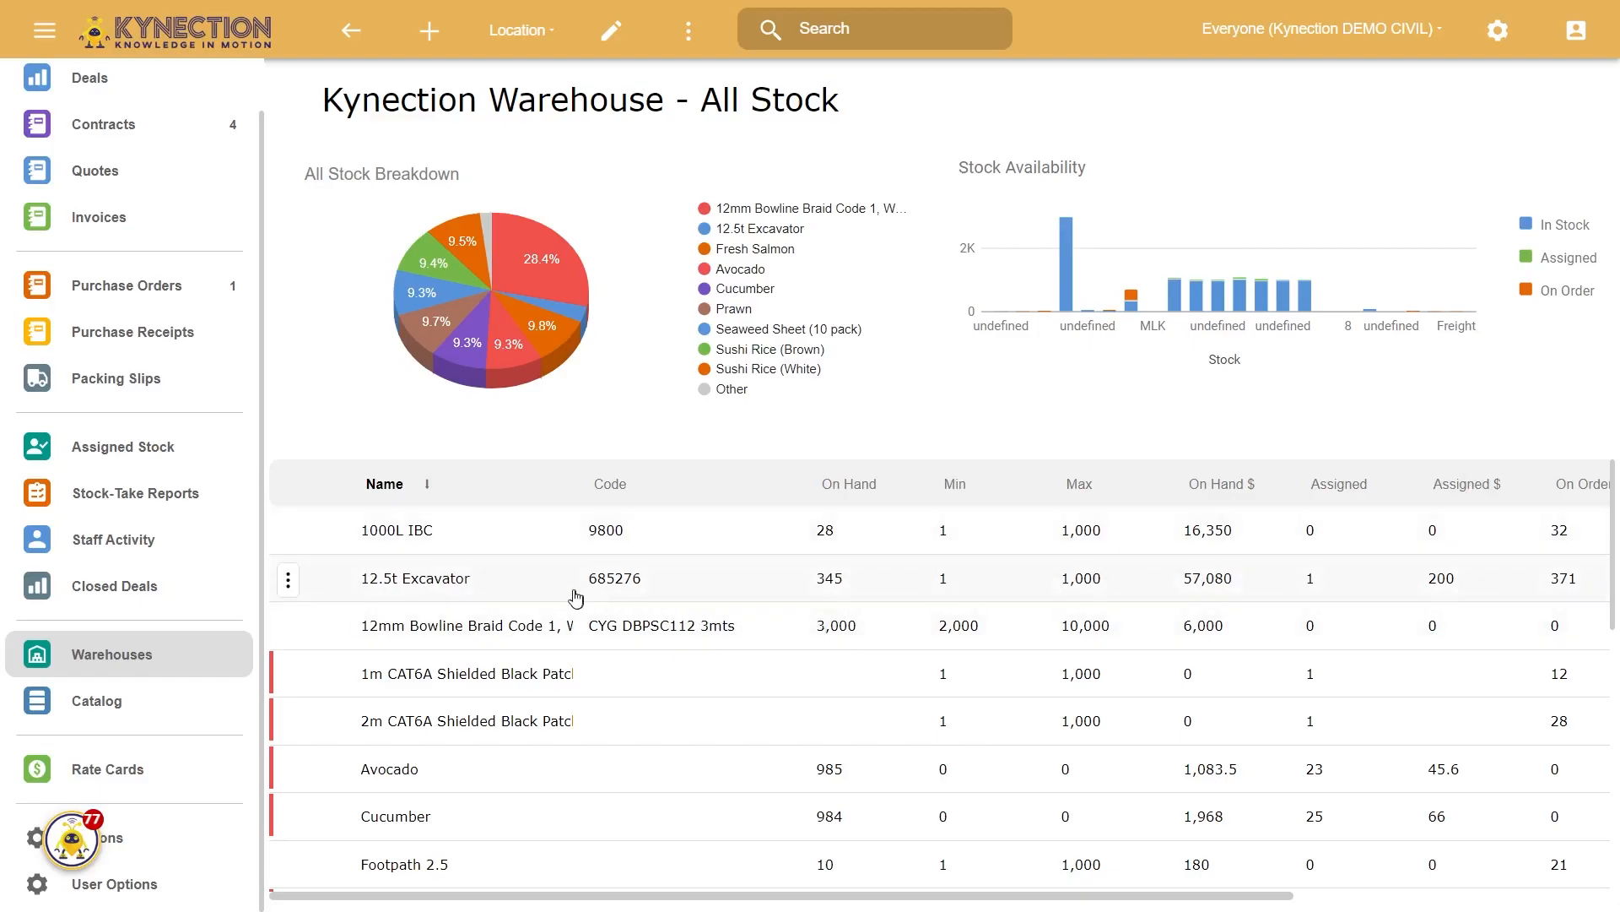
left_click(319, 584)
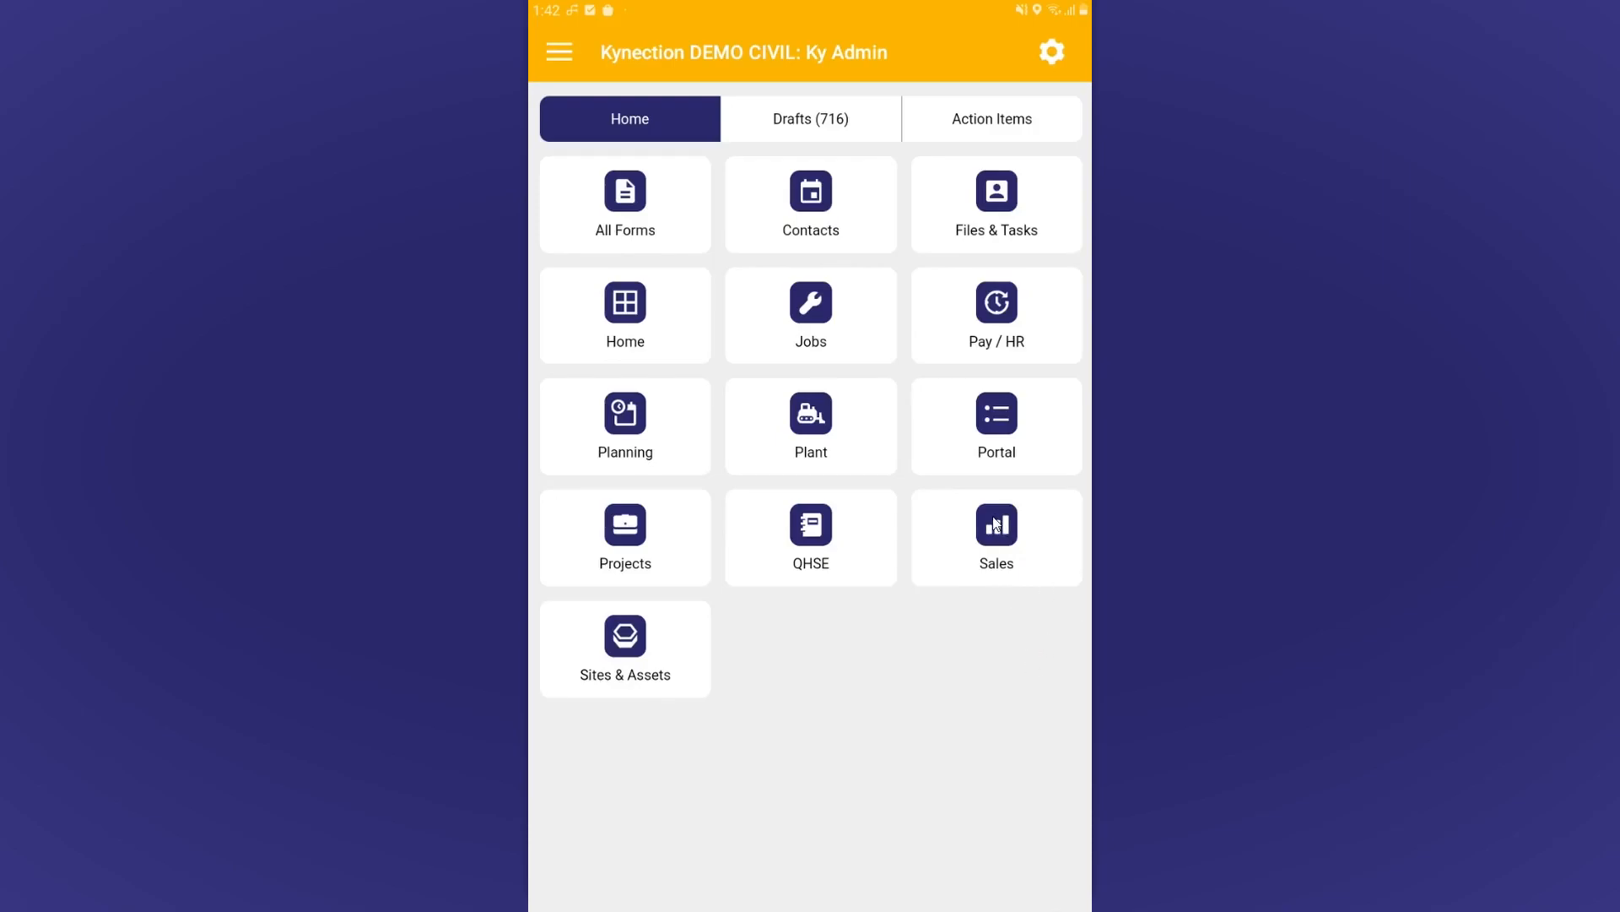
In the Kynection mobile app, open Sales Inventory Management and view the Kynection Warehouse's full stock list.
left_click(1028, 545)
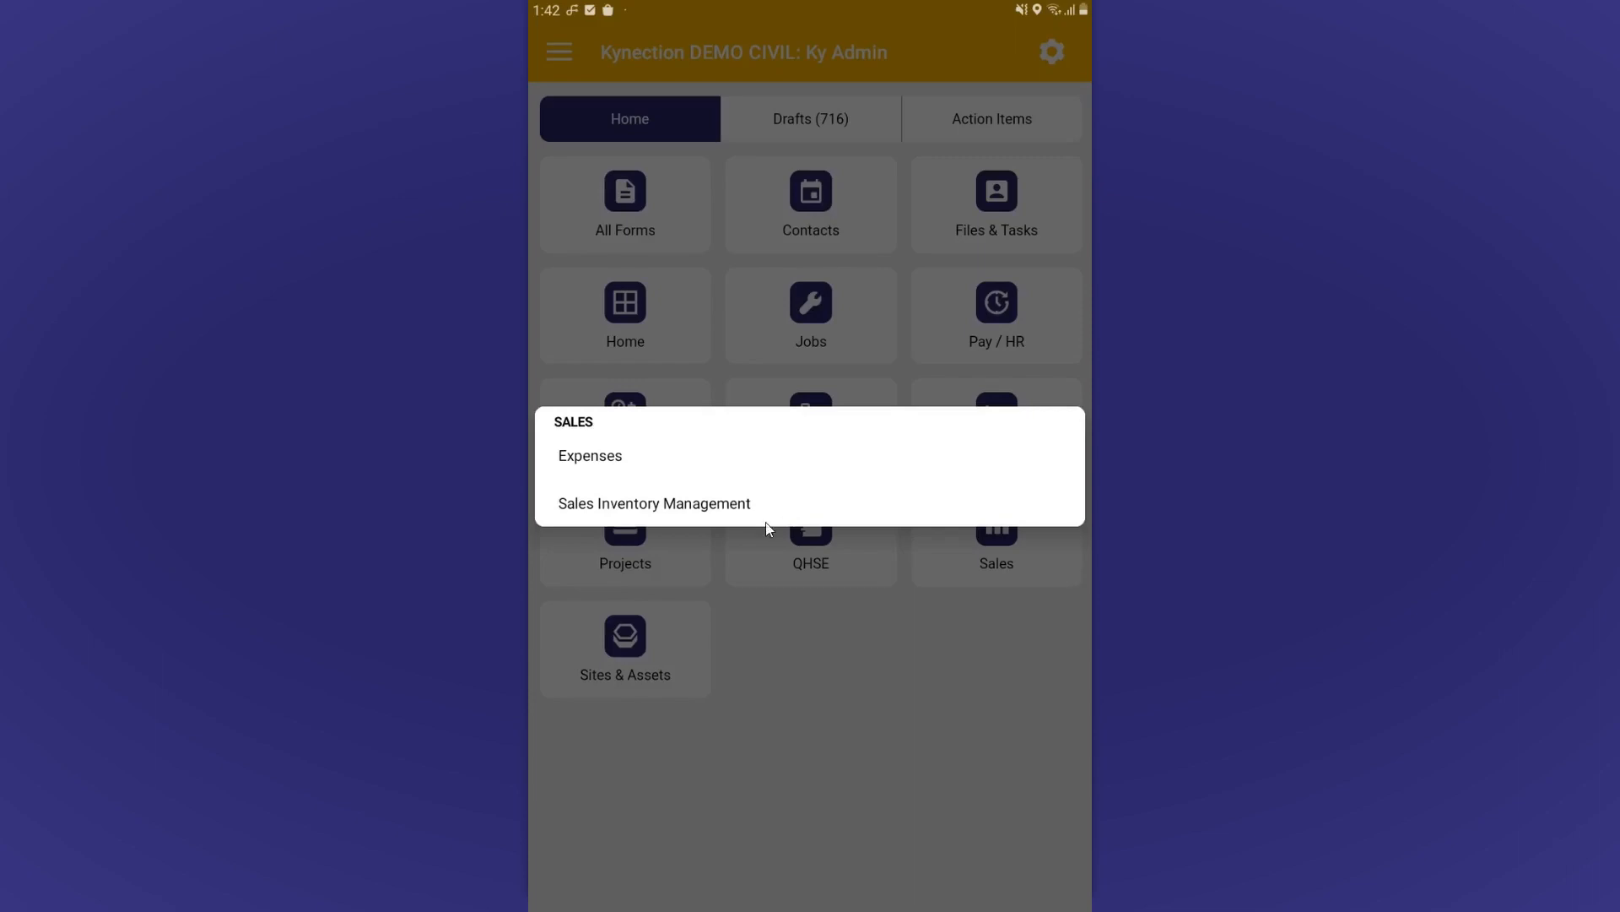
left_click(959, 505)
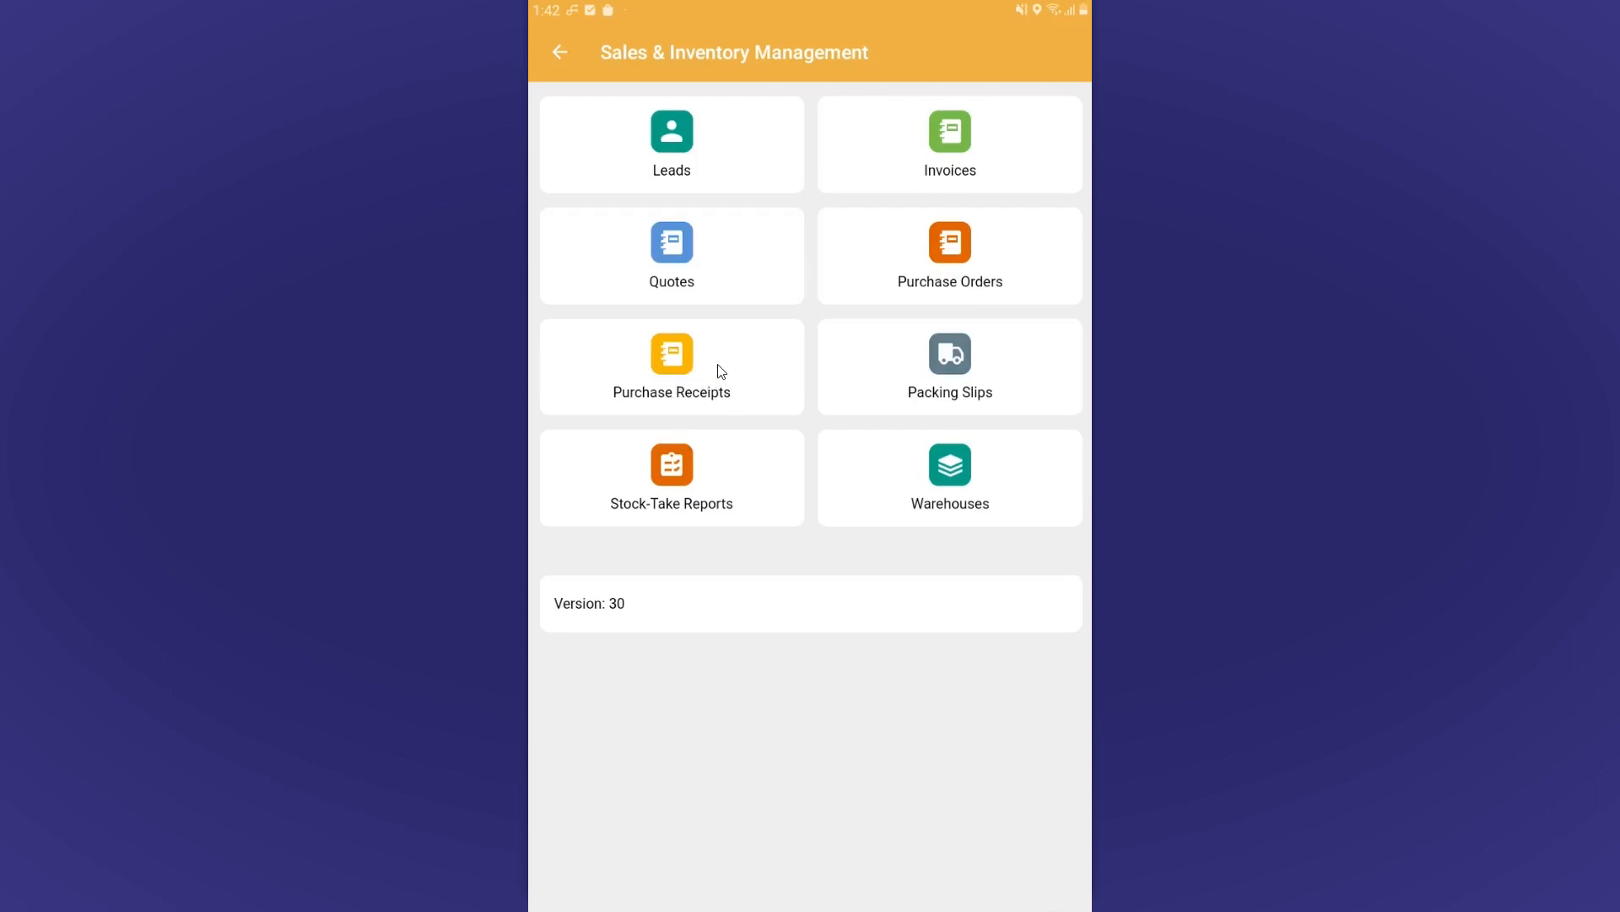
left_click(952, 489)
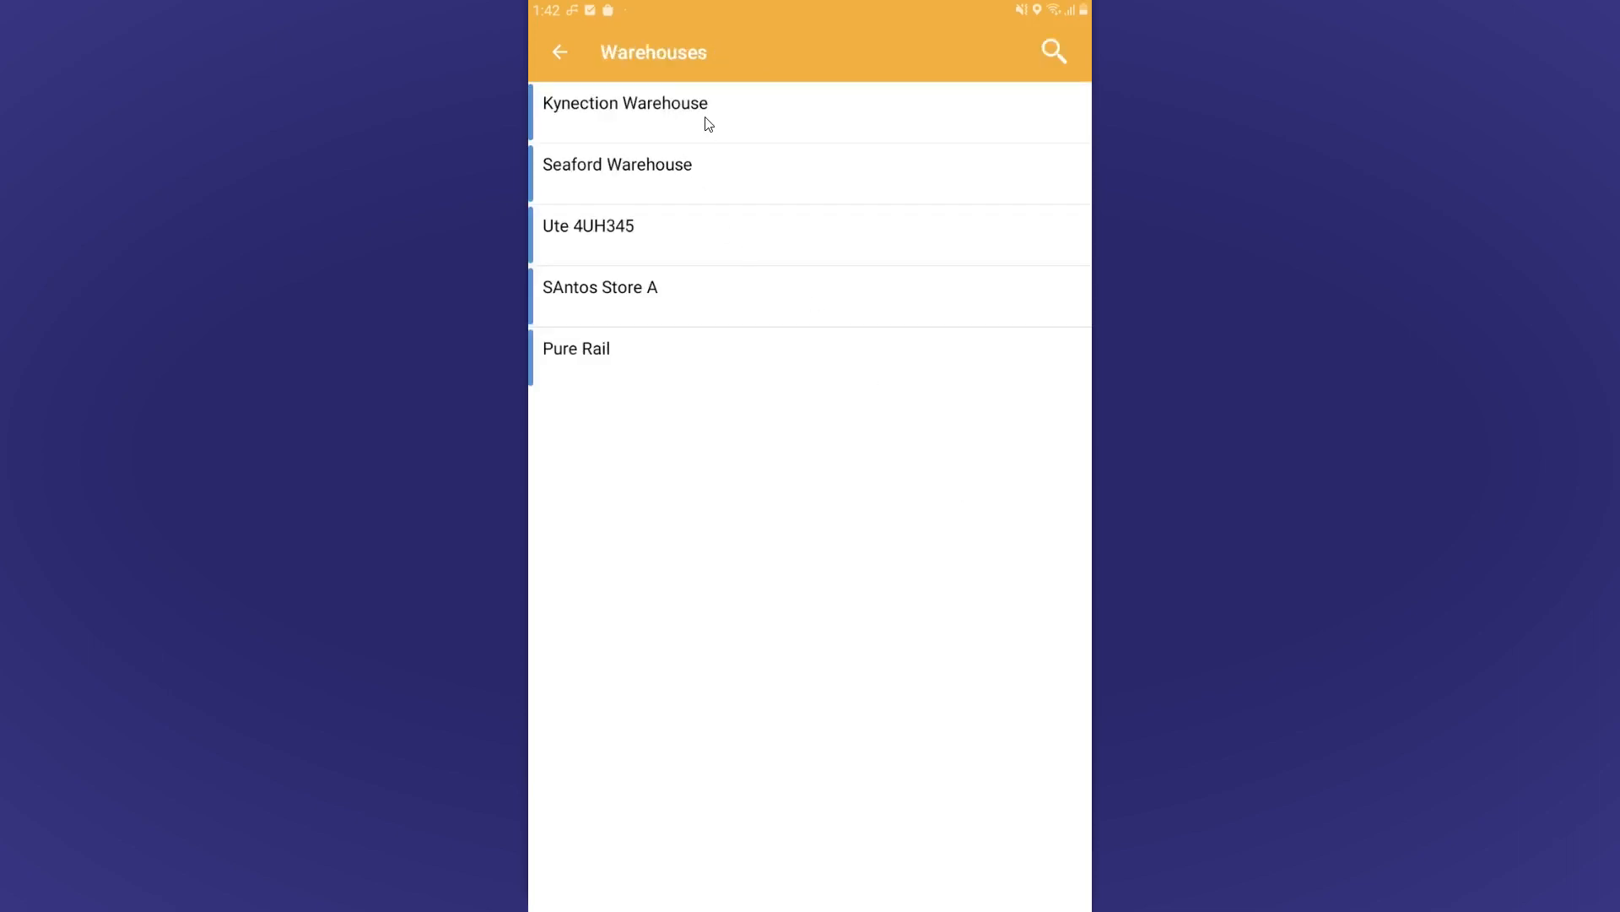
left_click(742, 109)
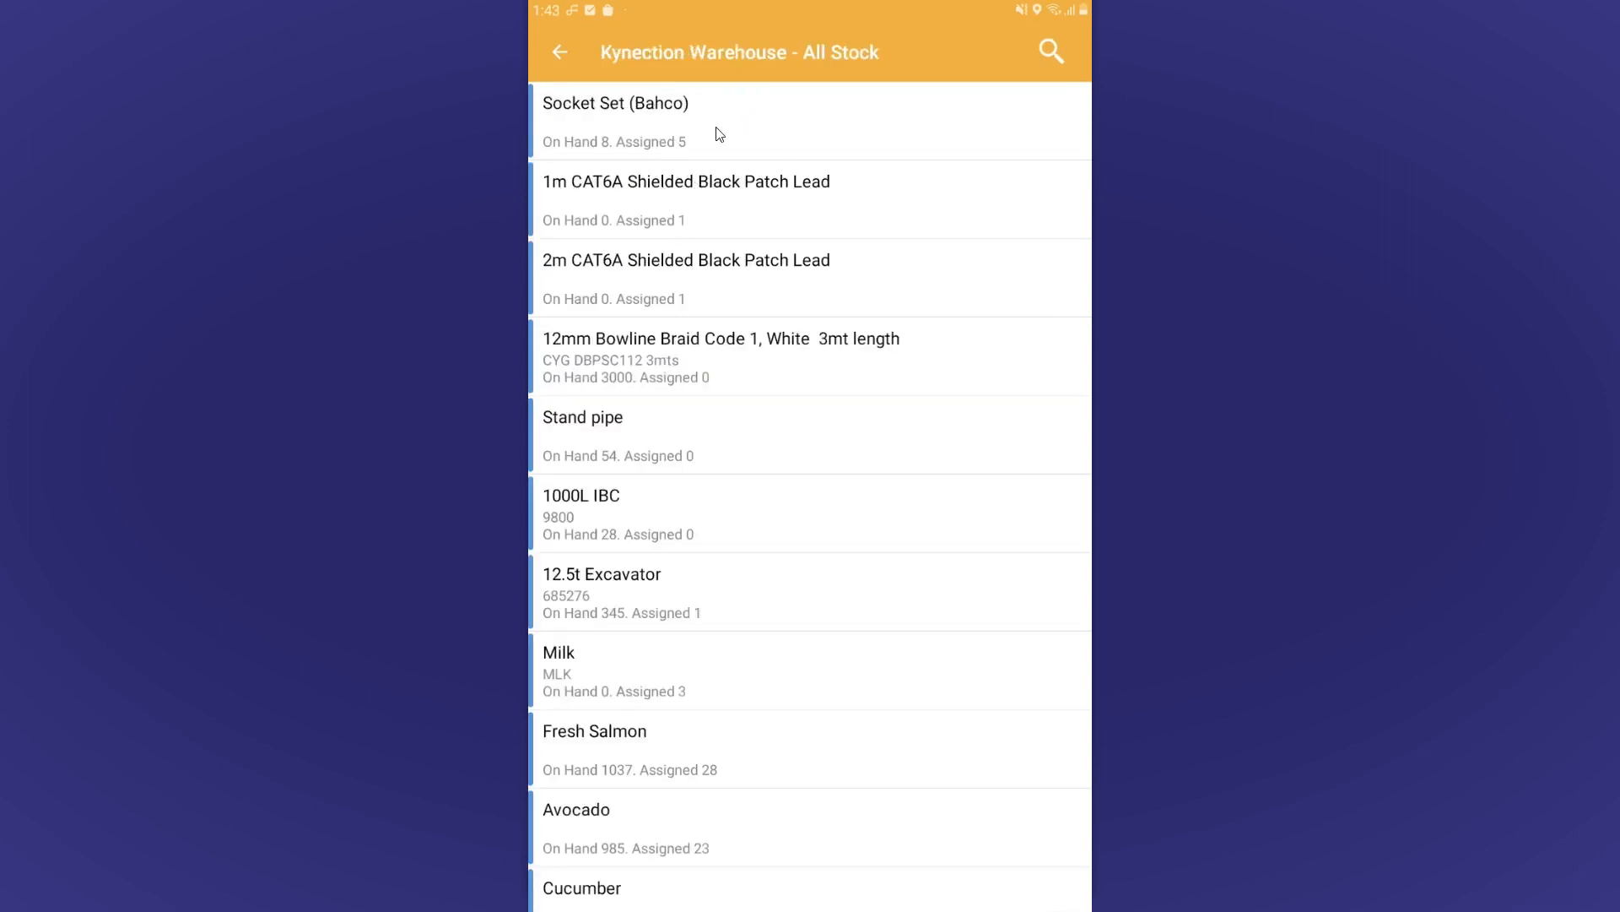
scroll(723, 537, "down", 1)
scroll(726, 542, "up", 2)
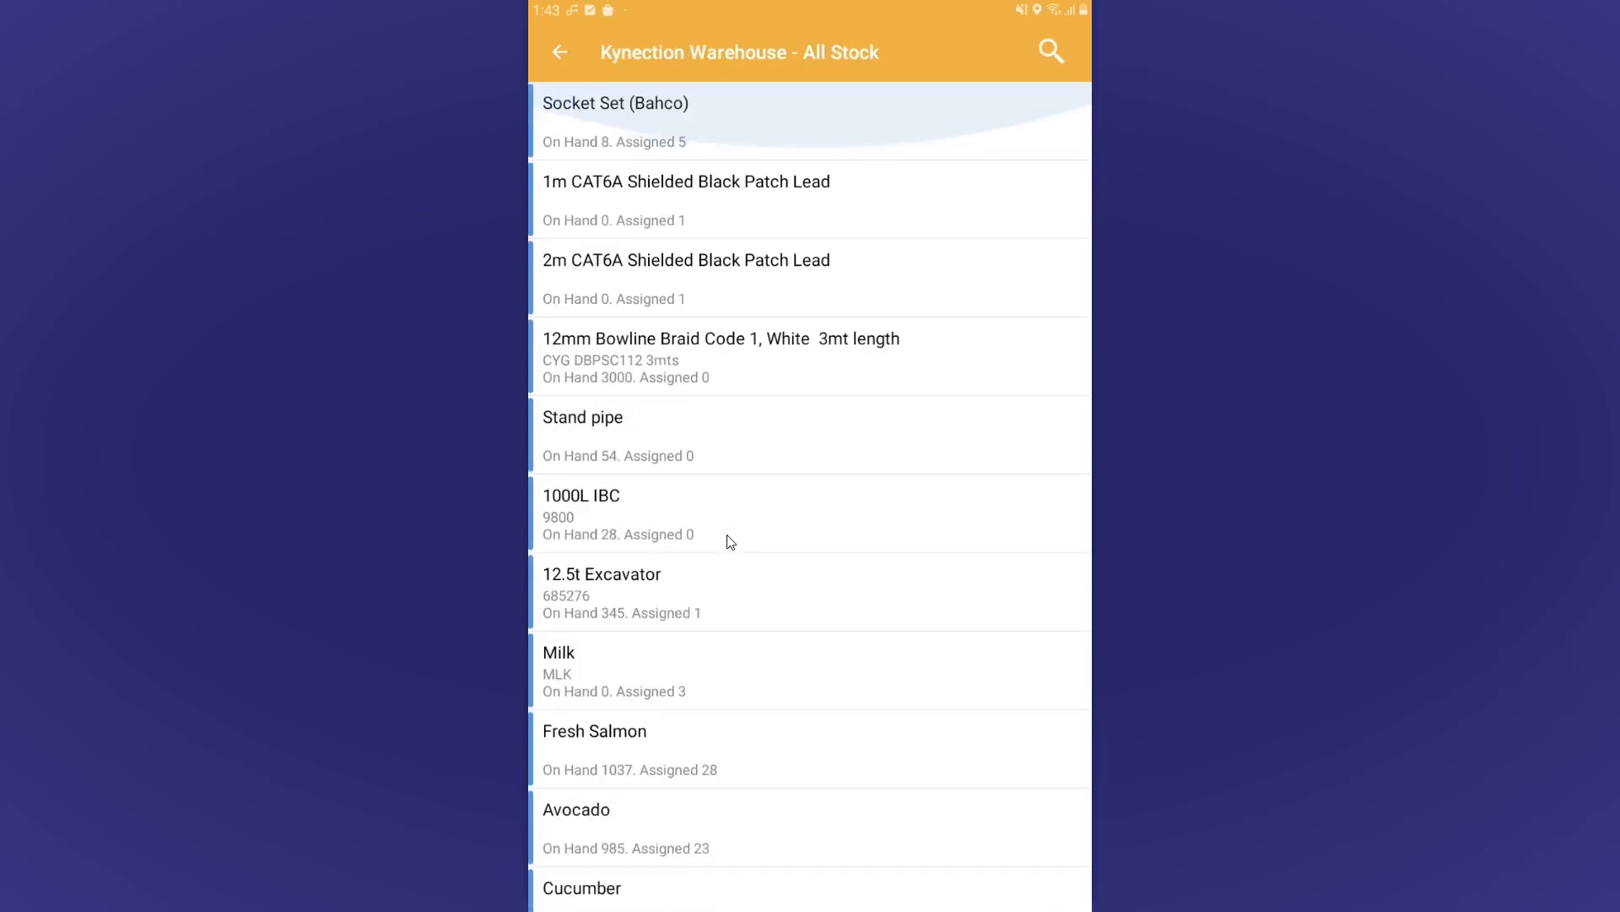
Look up the 12.5t Excavator in the Kynection Warehouse stock list and return to the full list.
left_click(1053, 47)
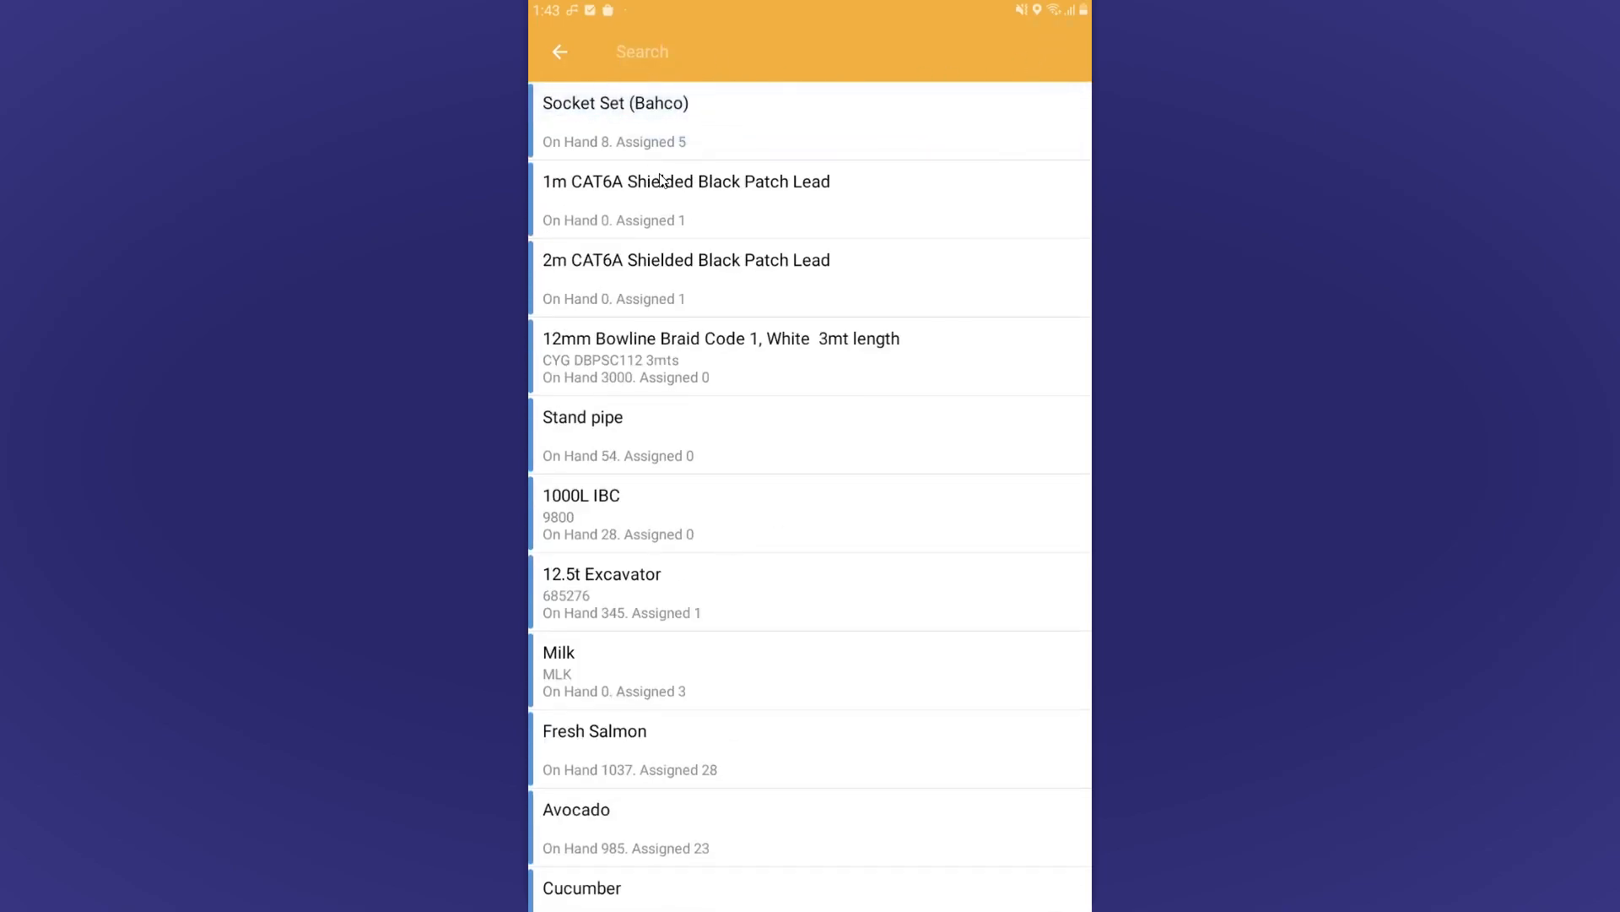
left_click(635, 604)
left_click(558, 60)
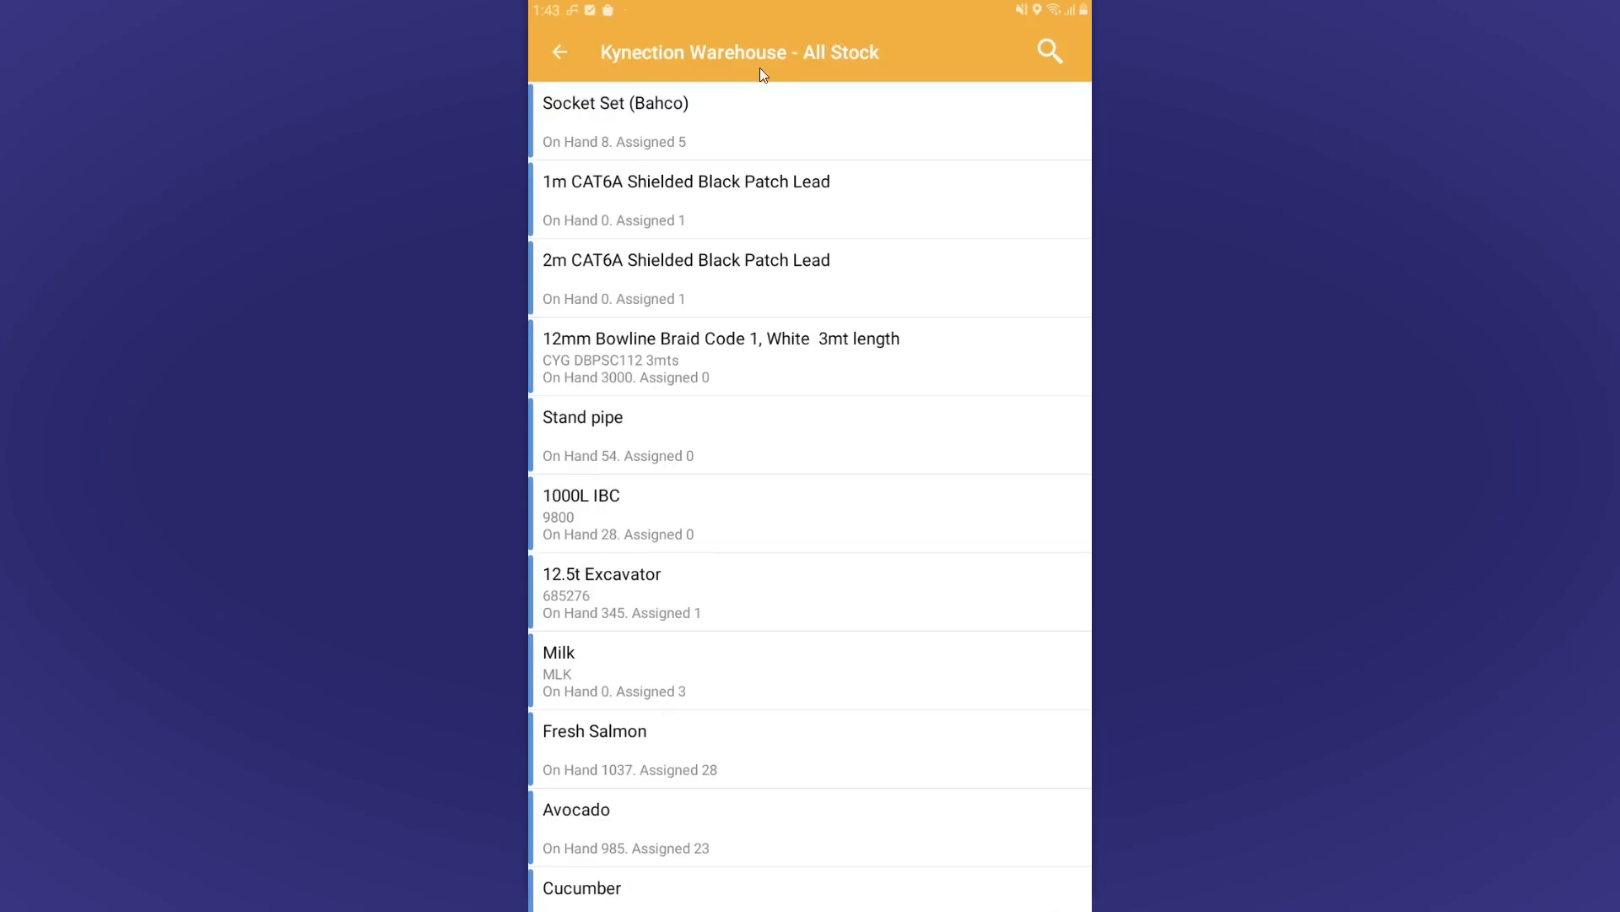
Leave the warehouse stock and open the A$176.24 purchase order from 1300 Tempfence among the open purchase orders.
left_click(569, 53)
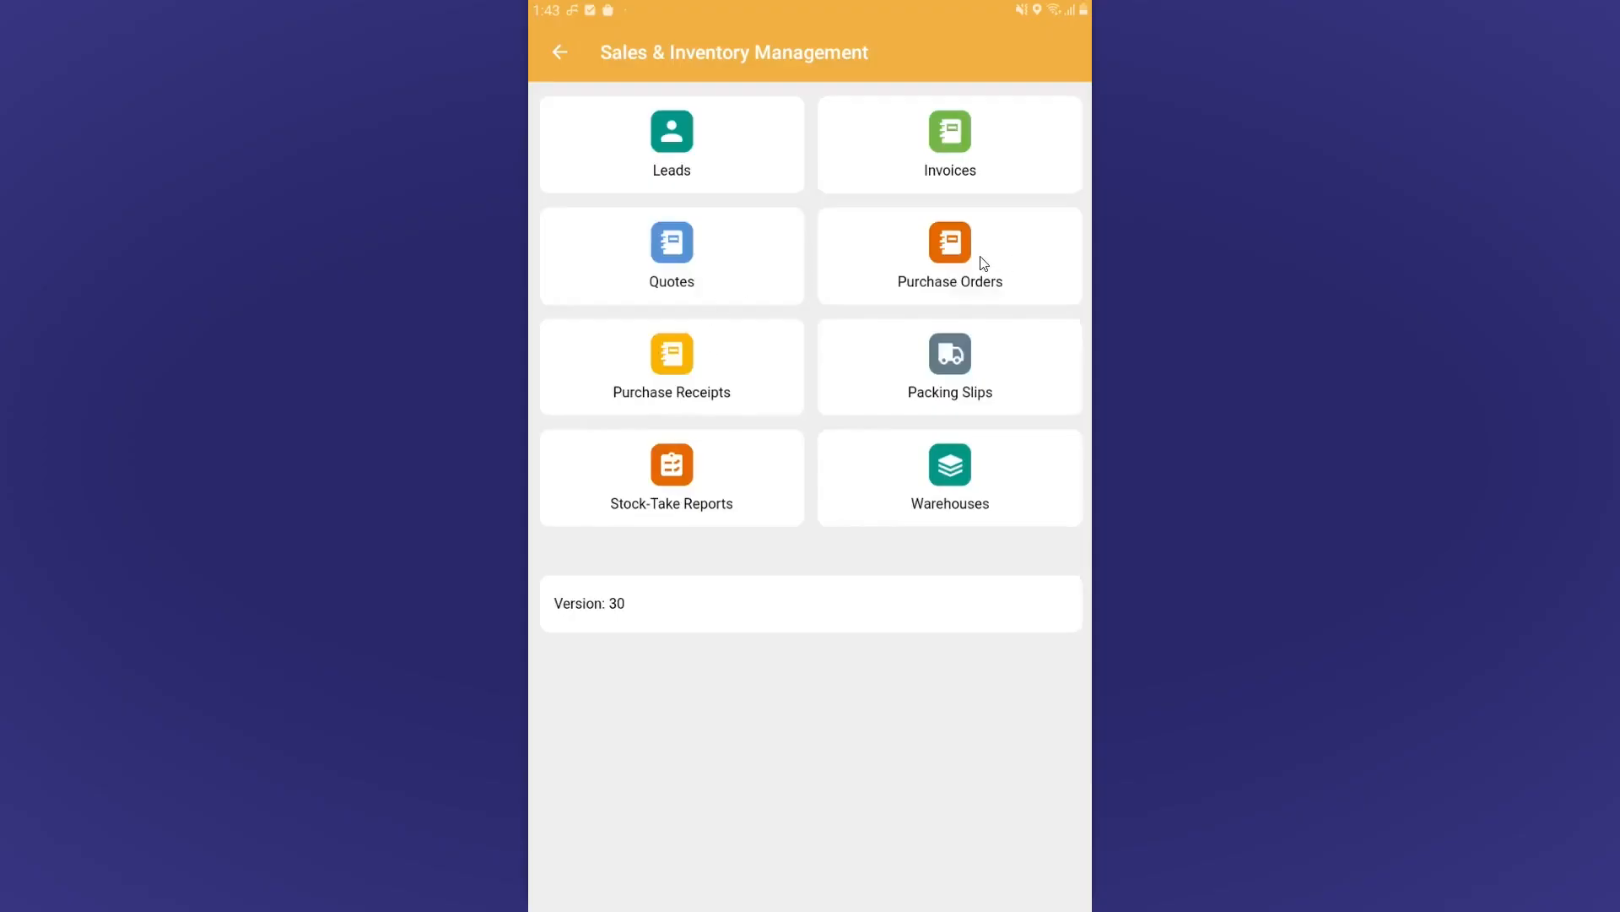
left_click(967, 265)
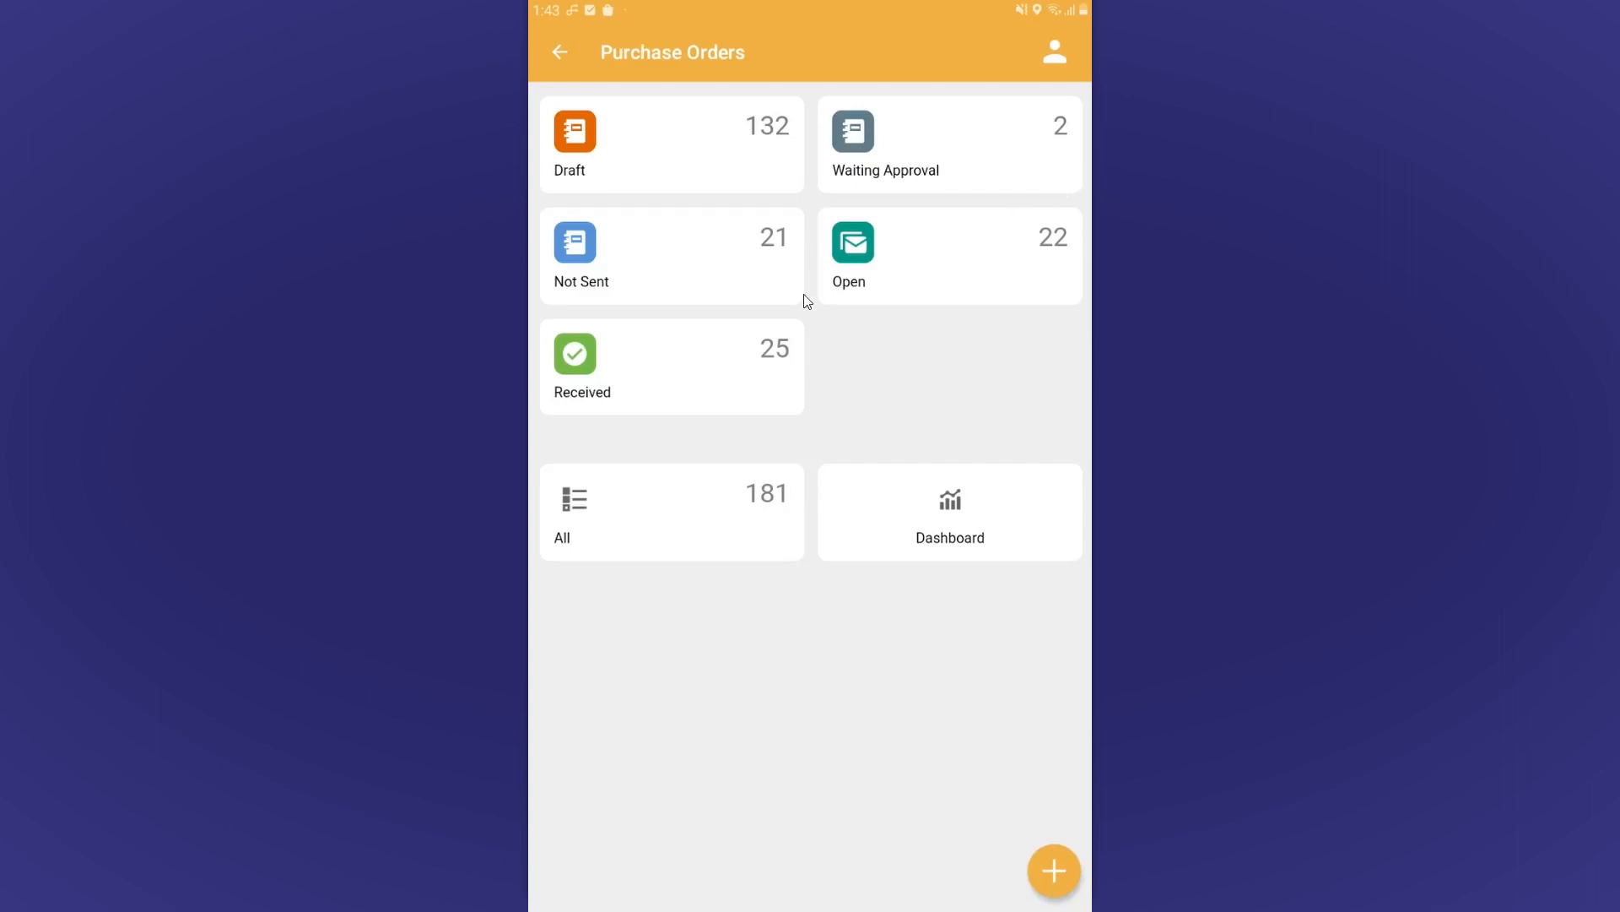
left_click(993, 276)
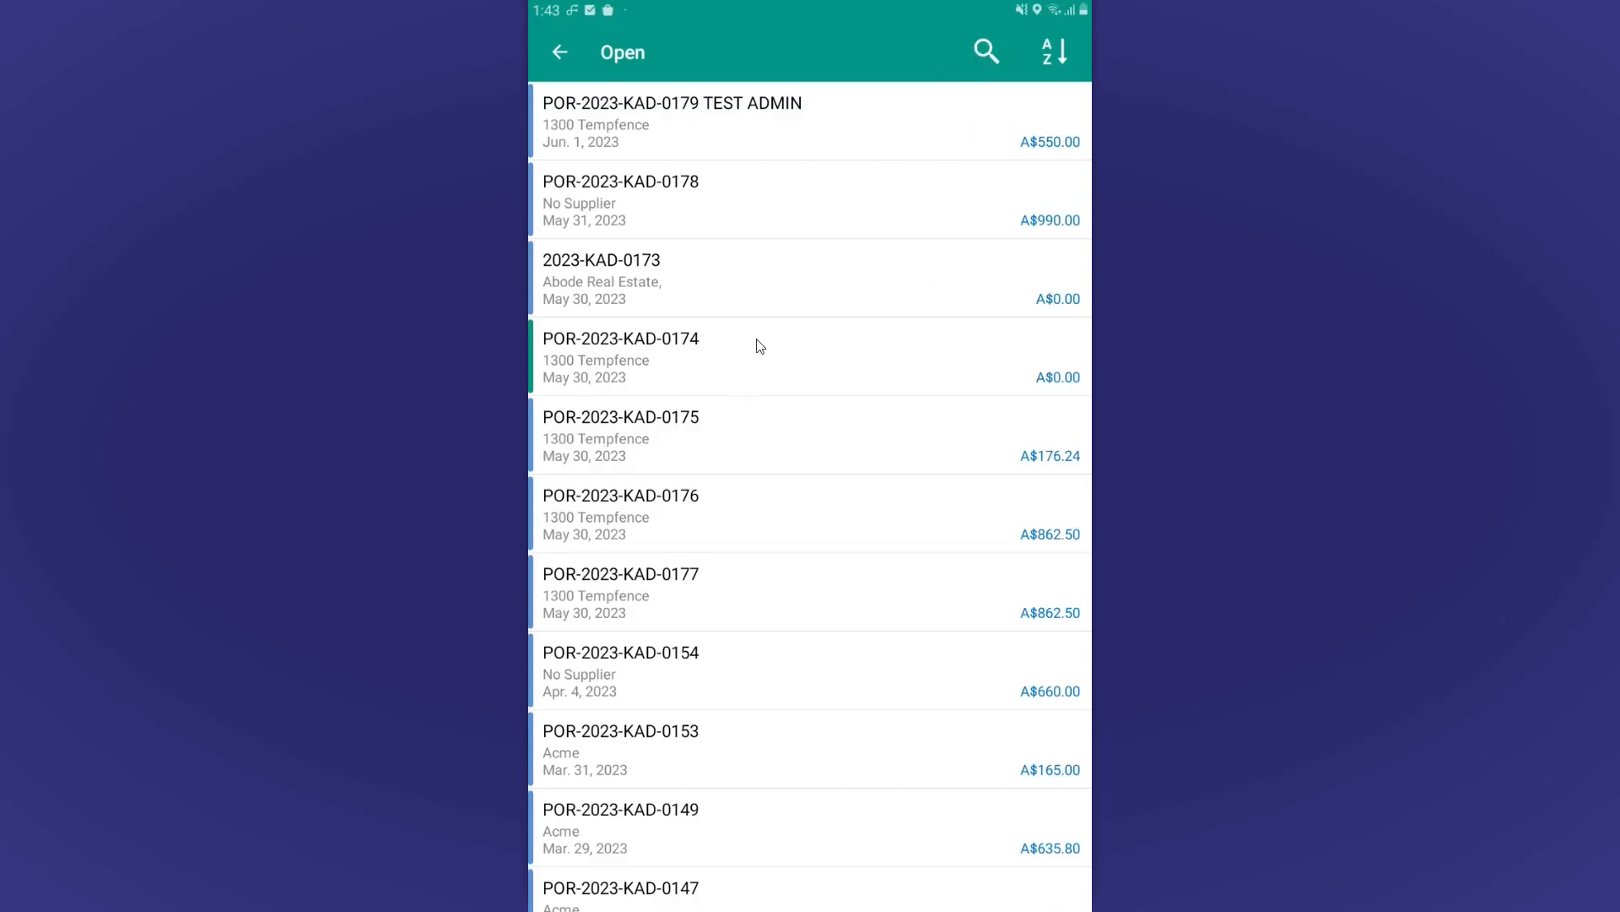
left_click(727, 448)
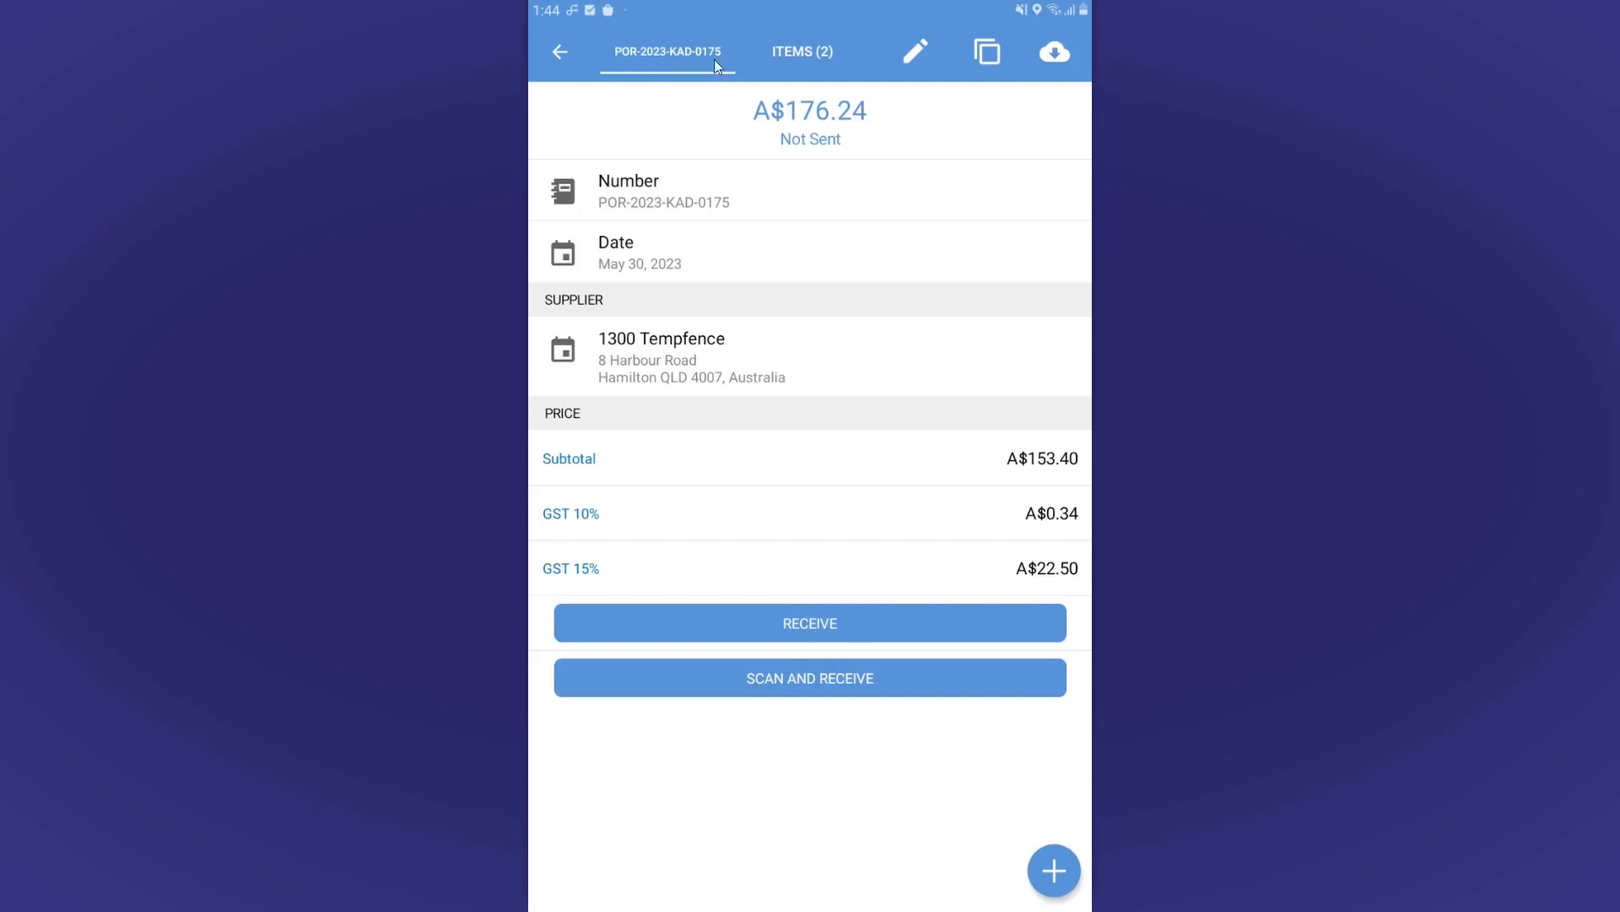
Review the purchase order's items and the Seaweed Sheet (10 pack) details, and return to the order summary.
left_click(811, 52)
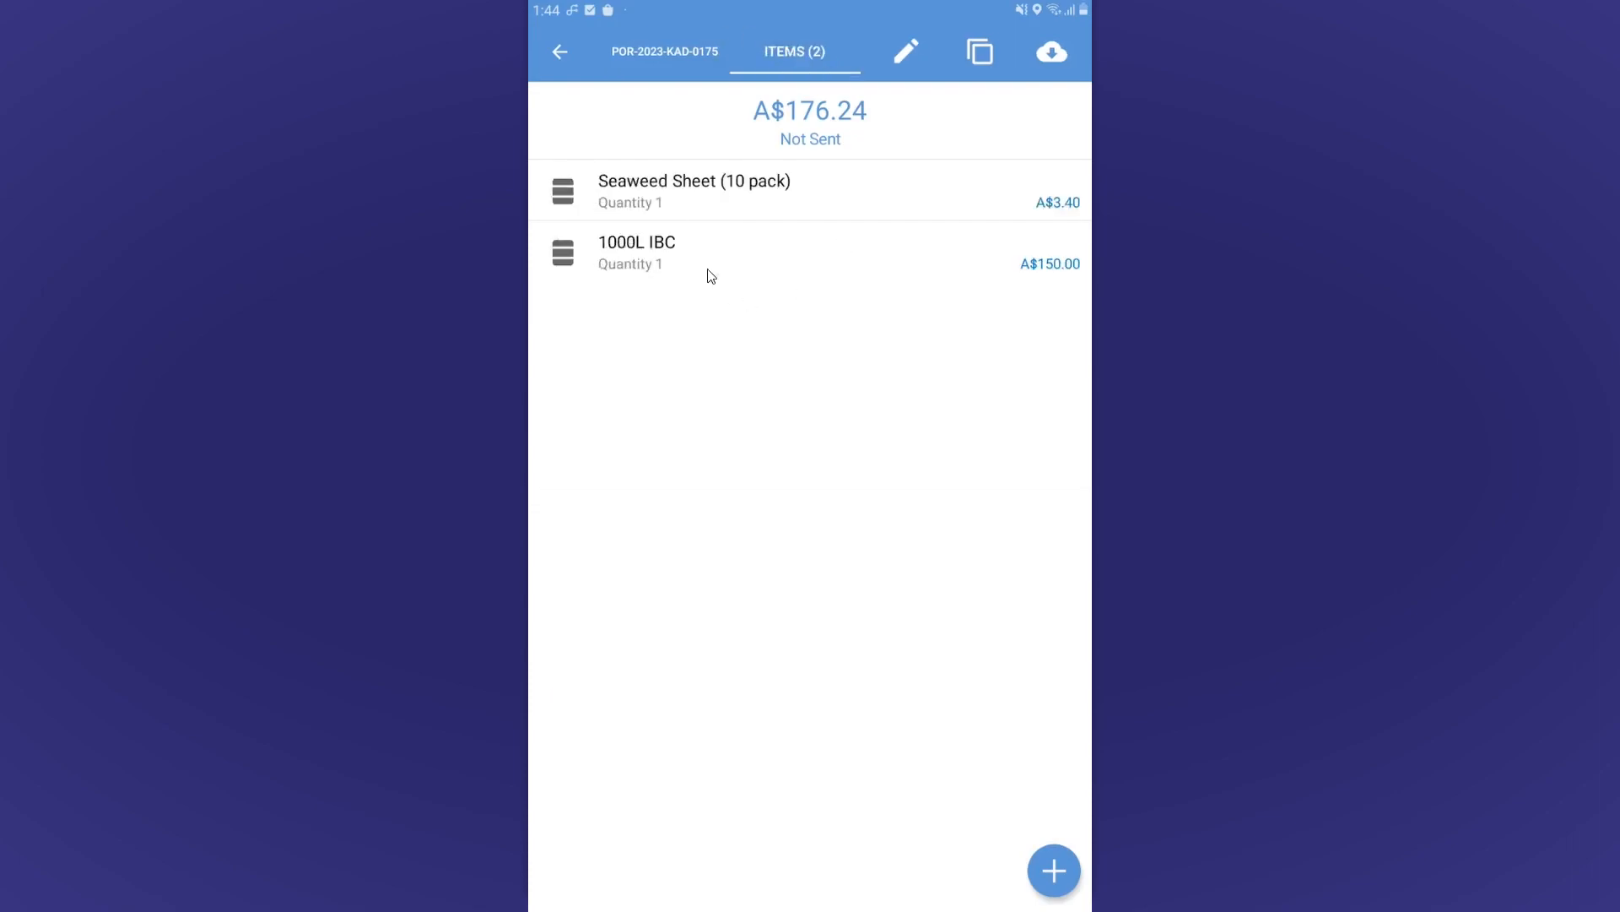
left_click(954, 205)
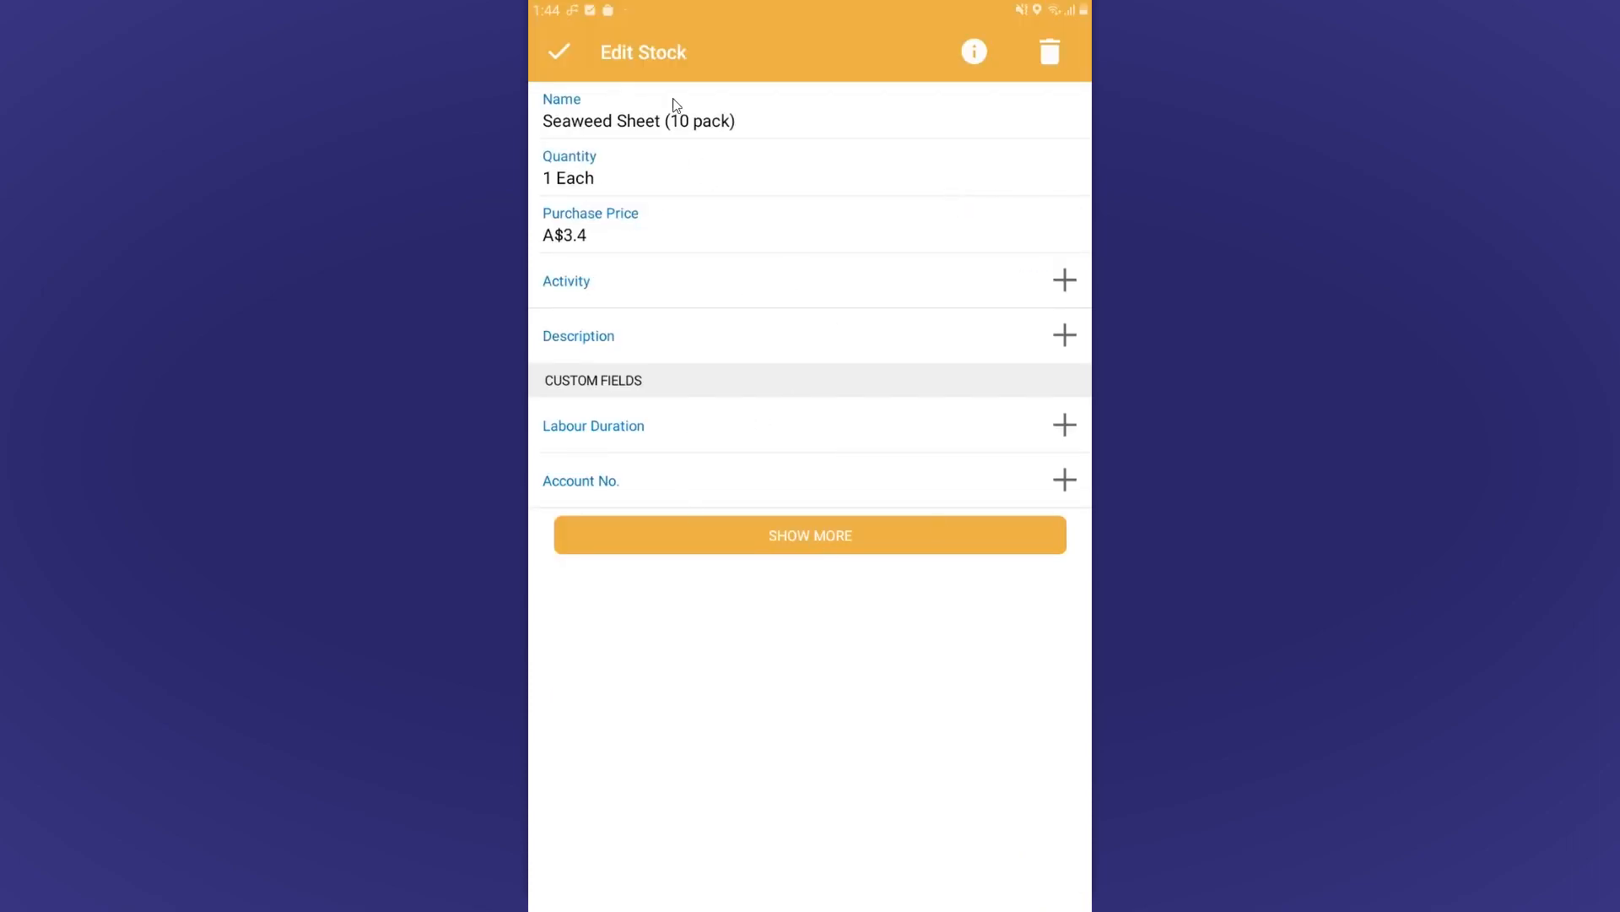
left_click(557, 52)
left_click(675, 52)
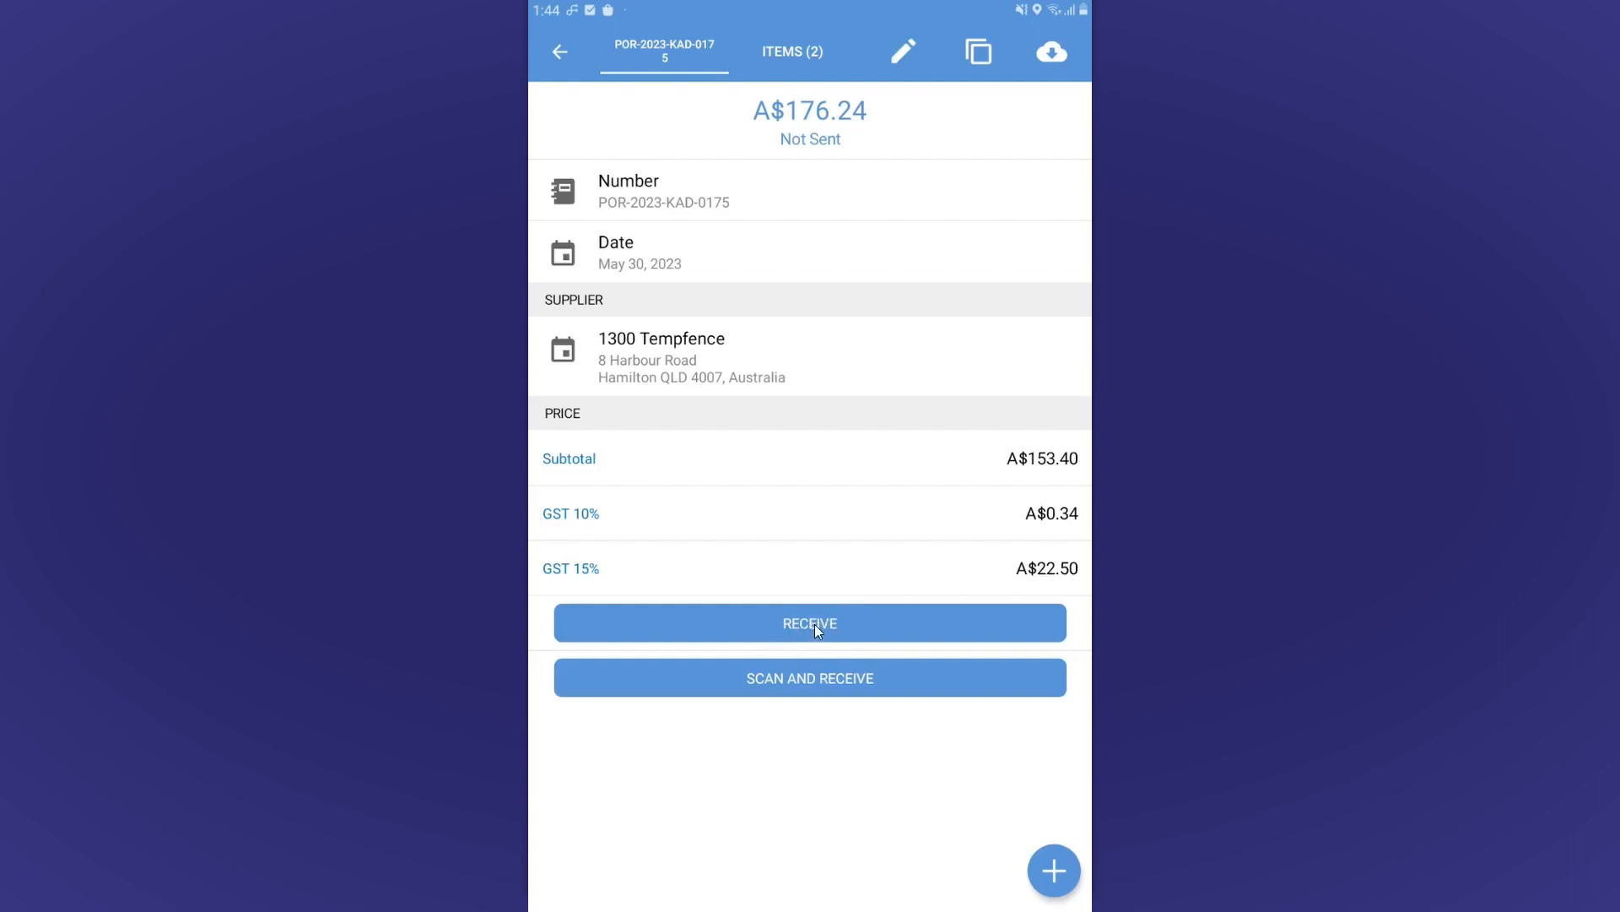
left_click(866, 687)
left_click(807, 62)
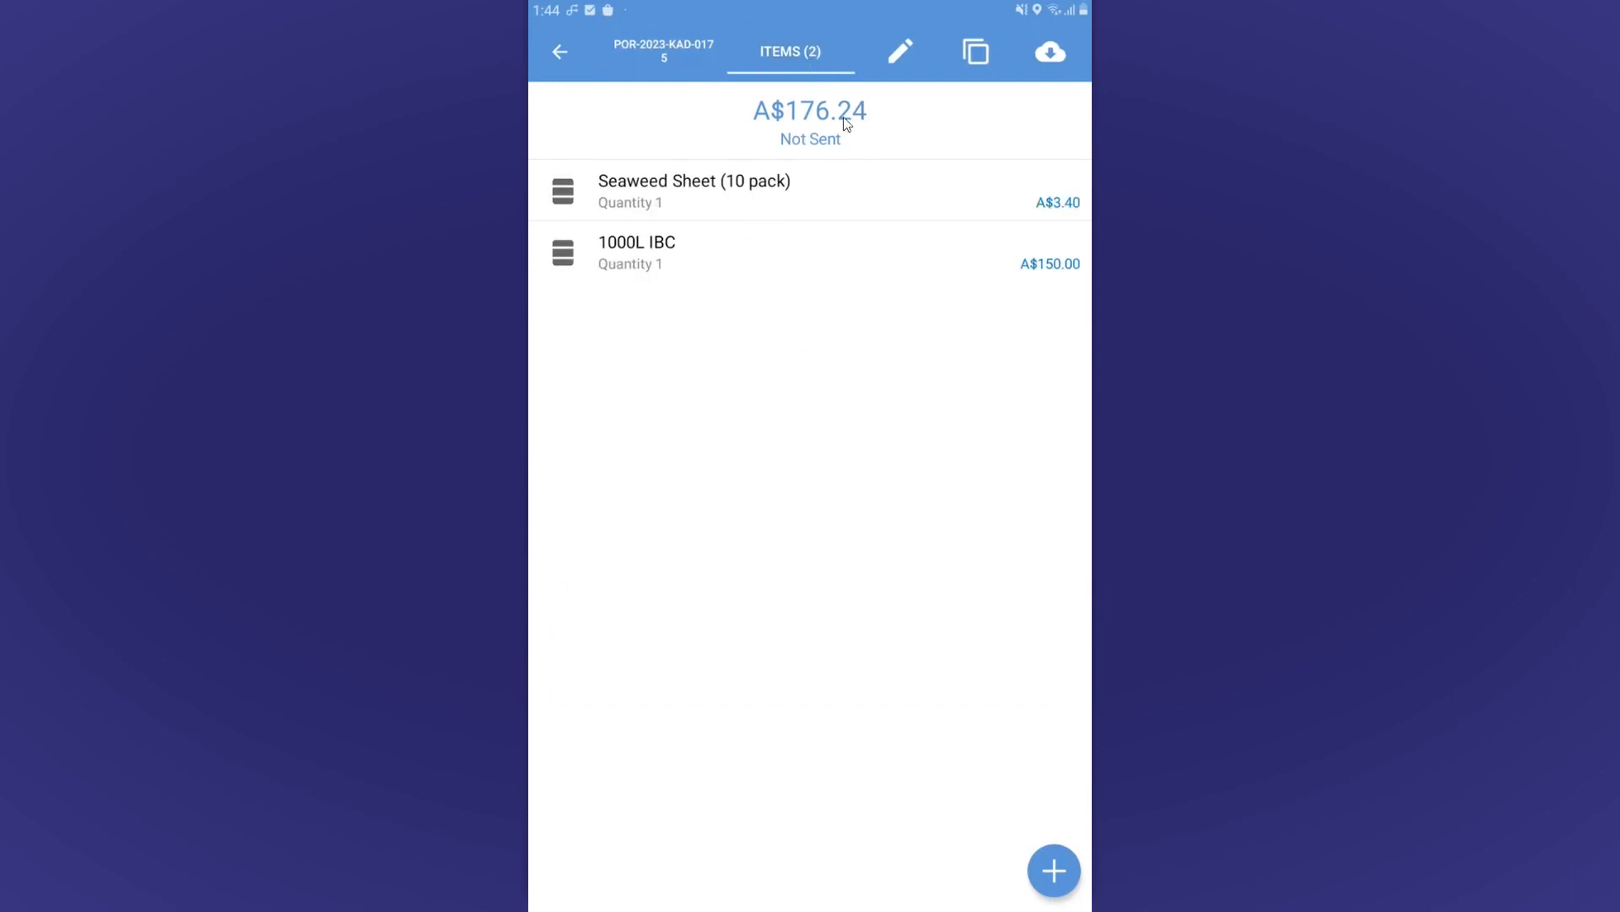
left_click(679, 46)
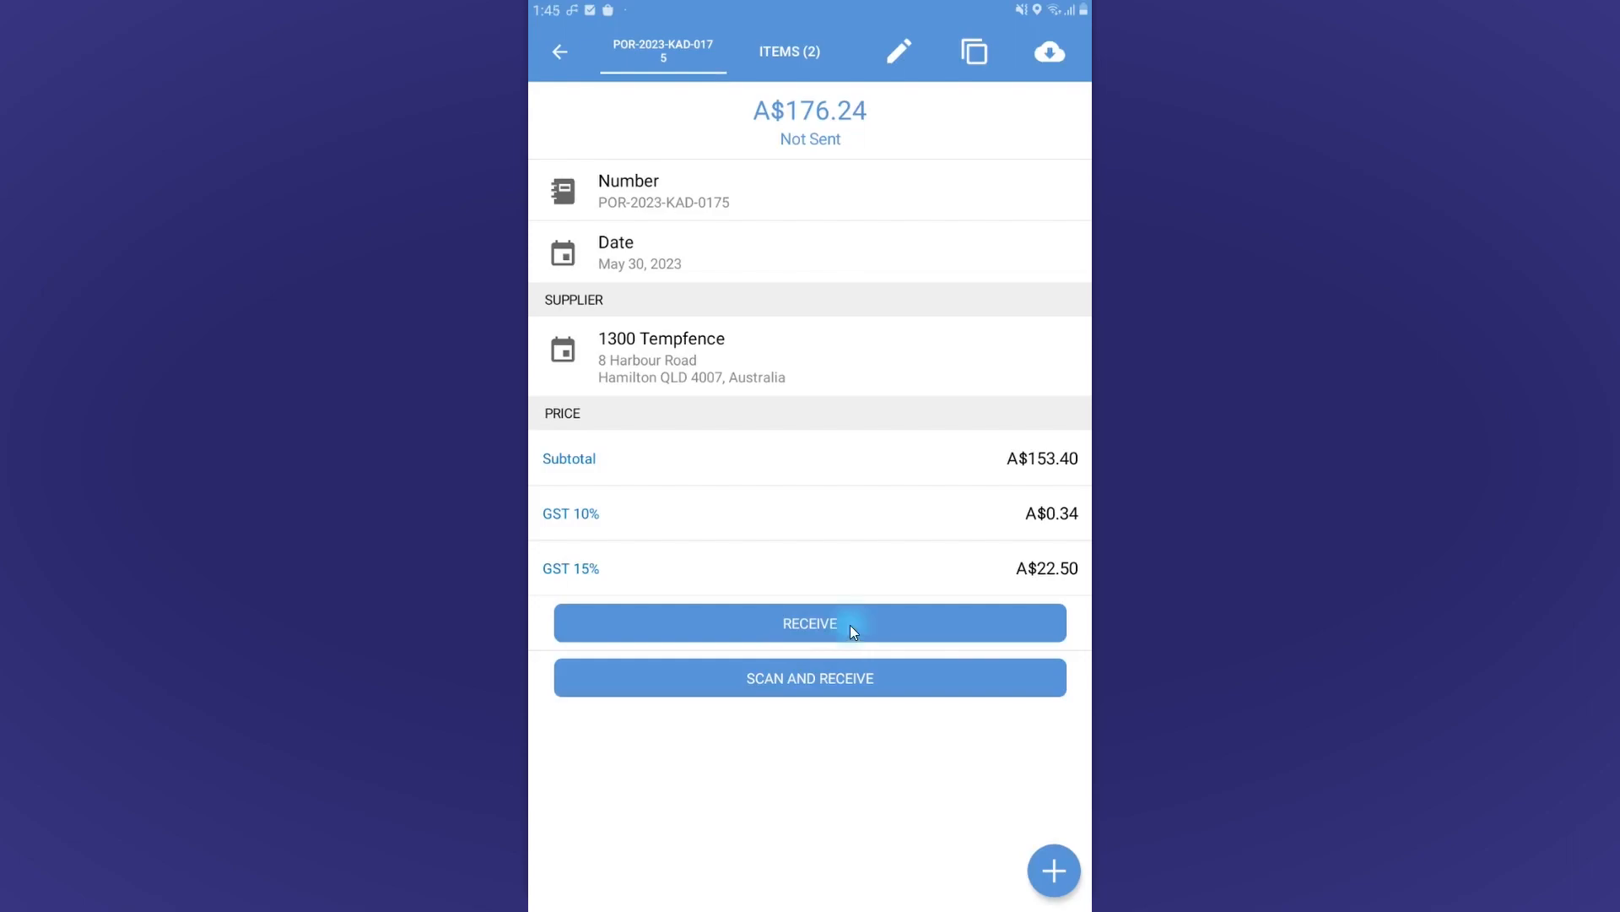
Receive 1 Seaweed Sheet (10 pack) and 1 unit of 1000L IBC on the purchase order, and confirm the receipt.
left_click(849, 625)
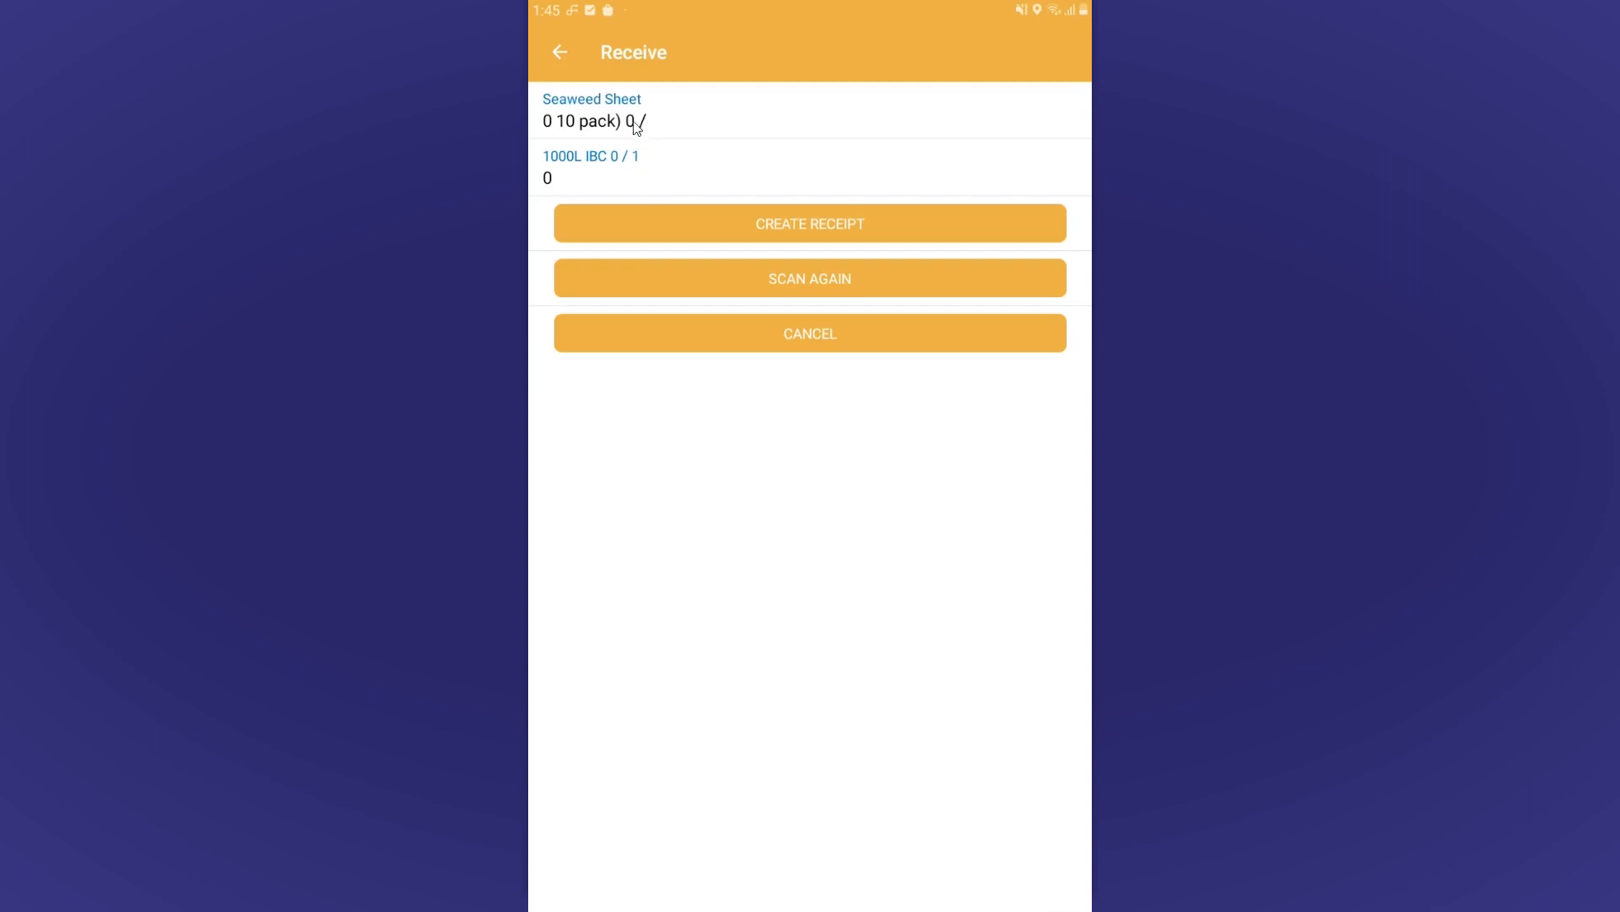
left_click(672, 119)
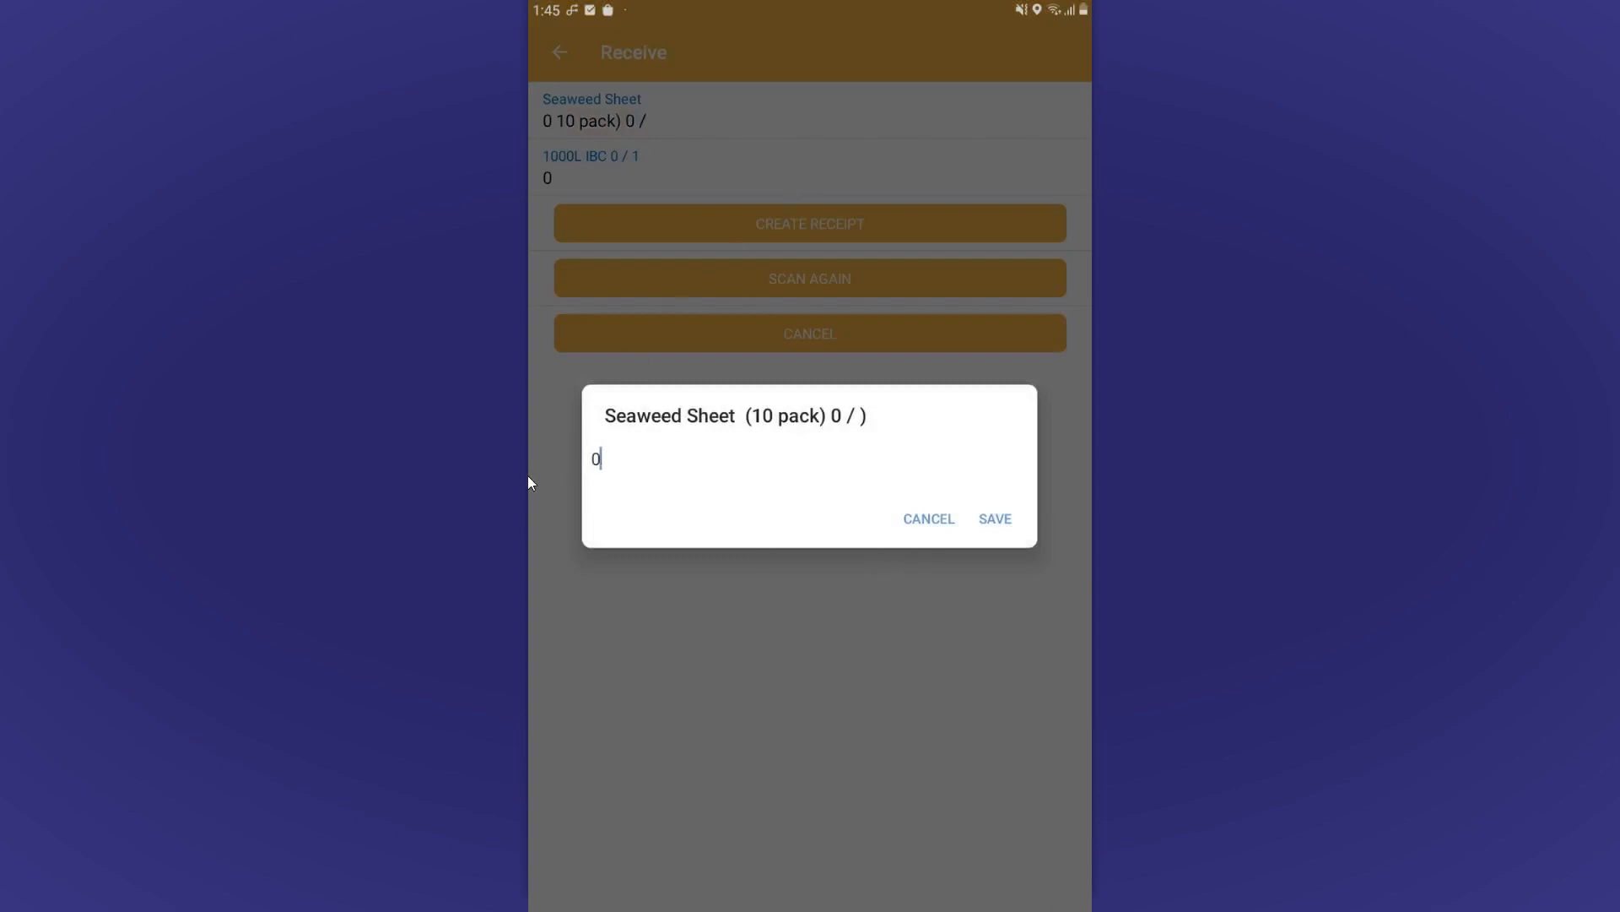
type("1")
key("Delete")
key("Return")
left_click(594, 171)
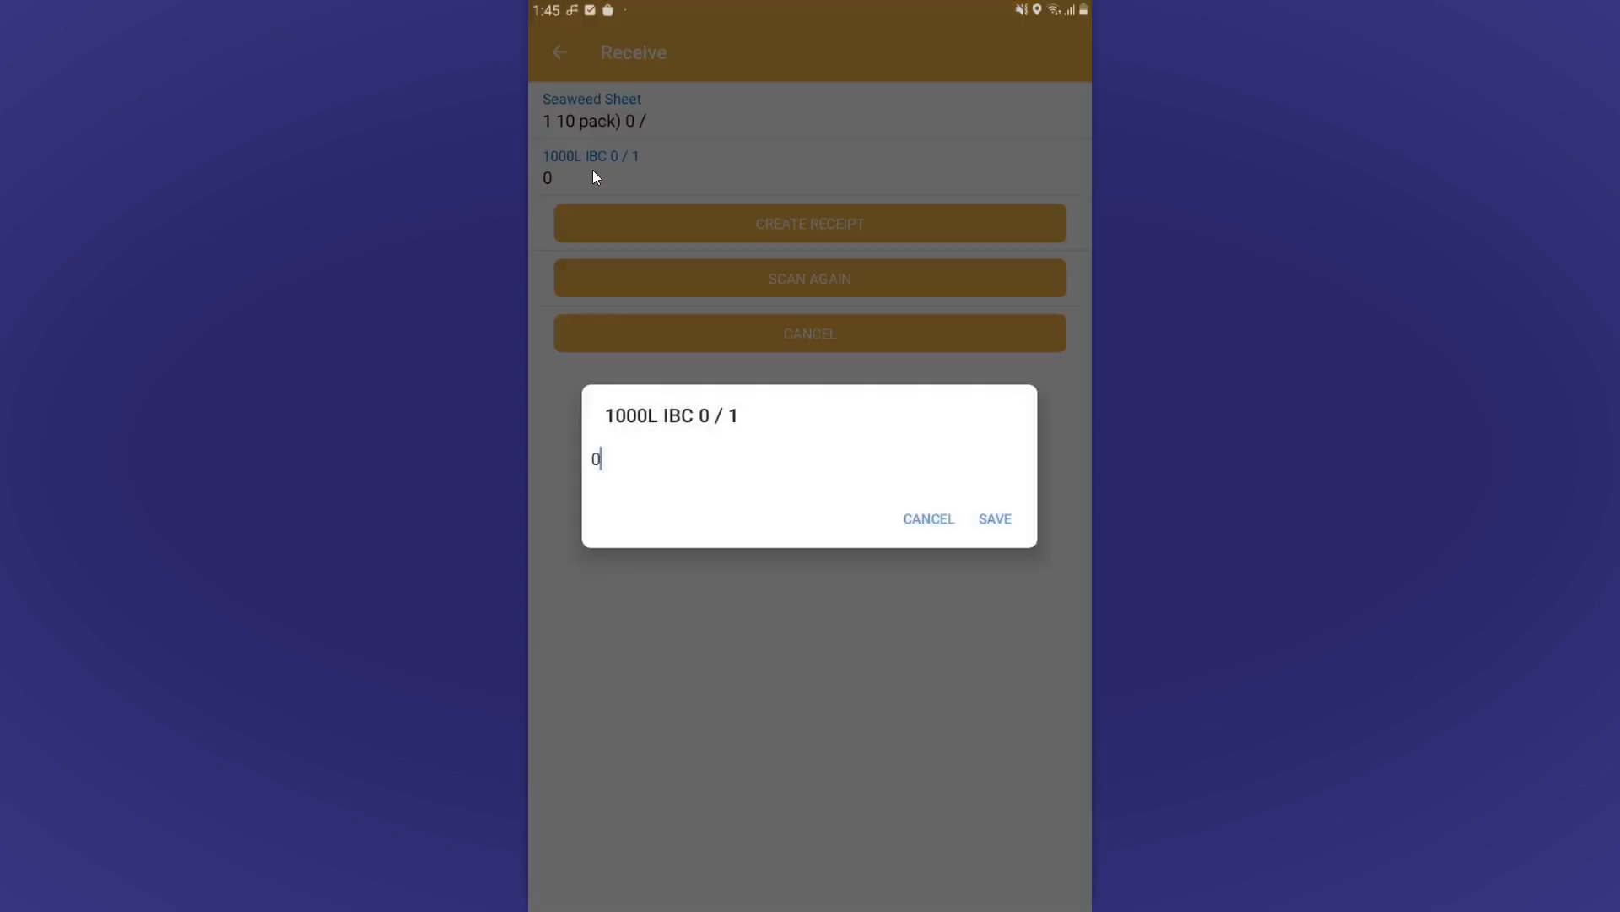
type("1")
key("Return")
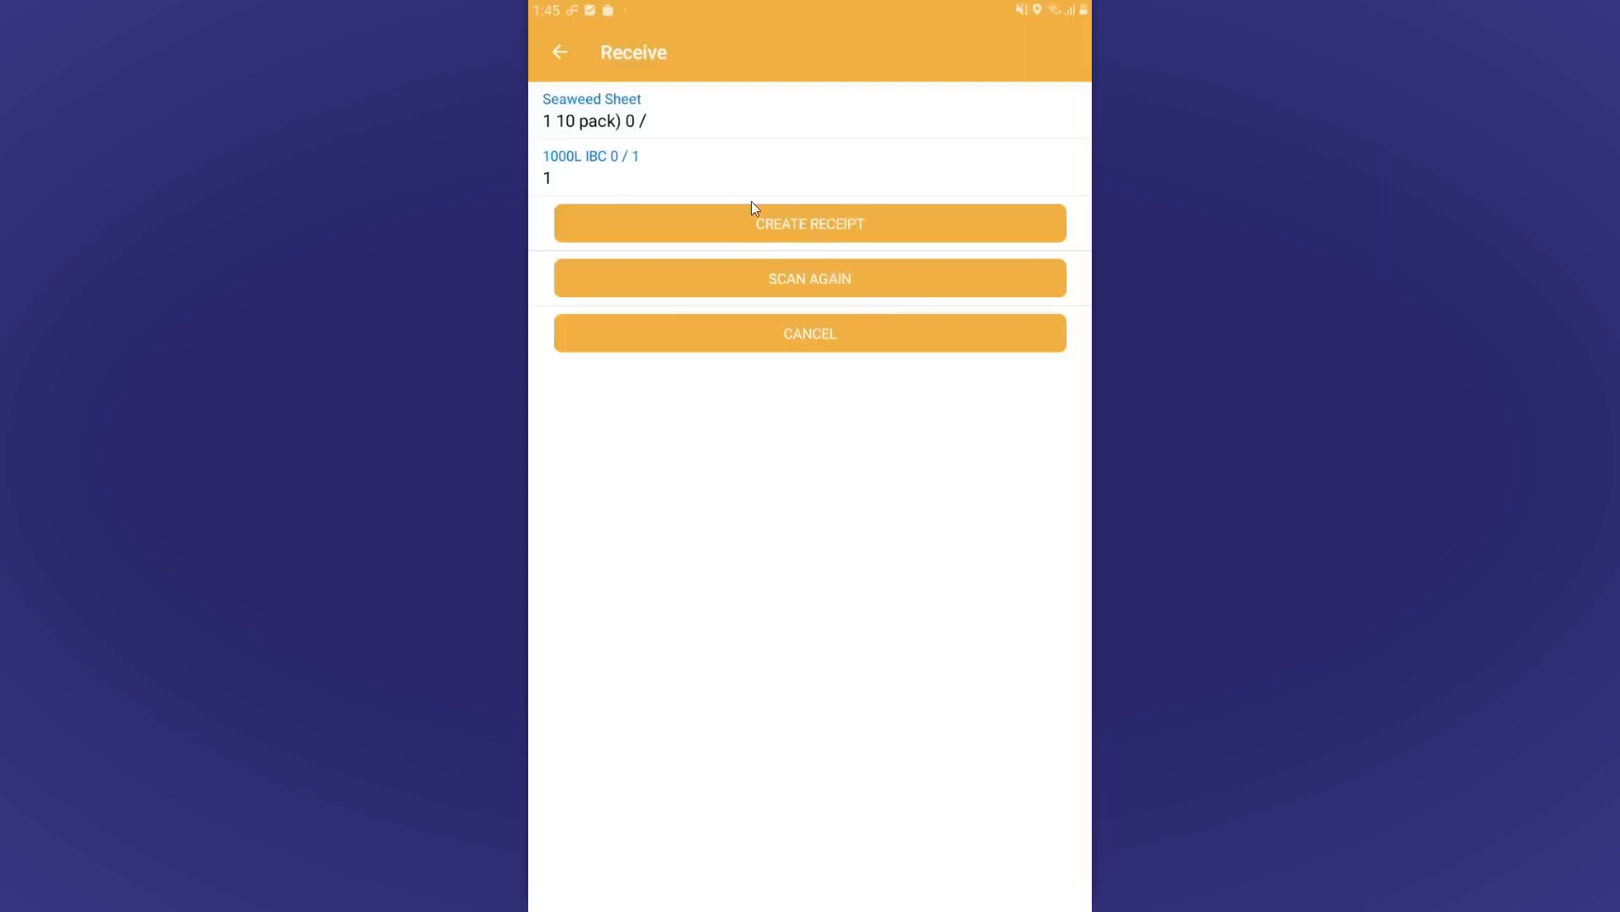
left_click(834, 226)
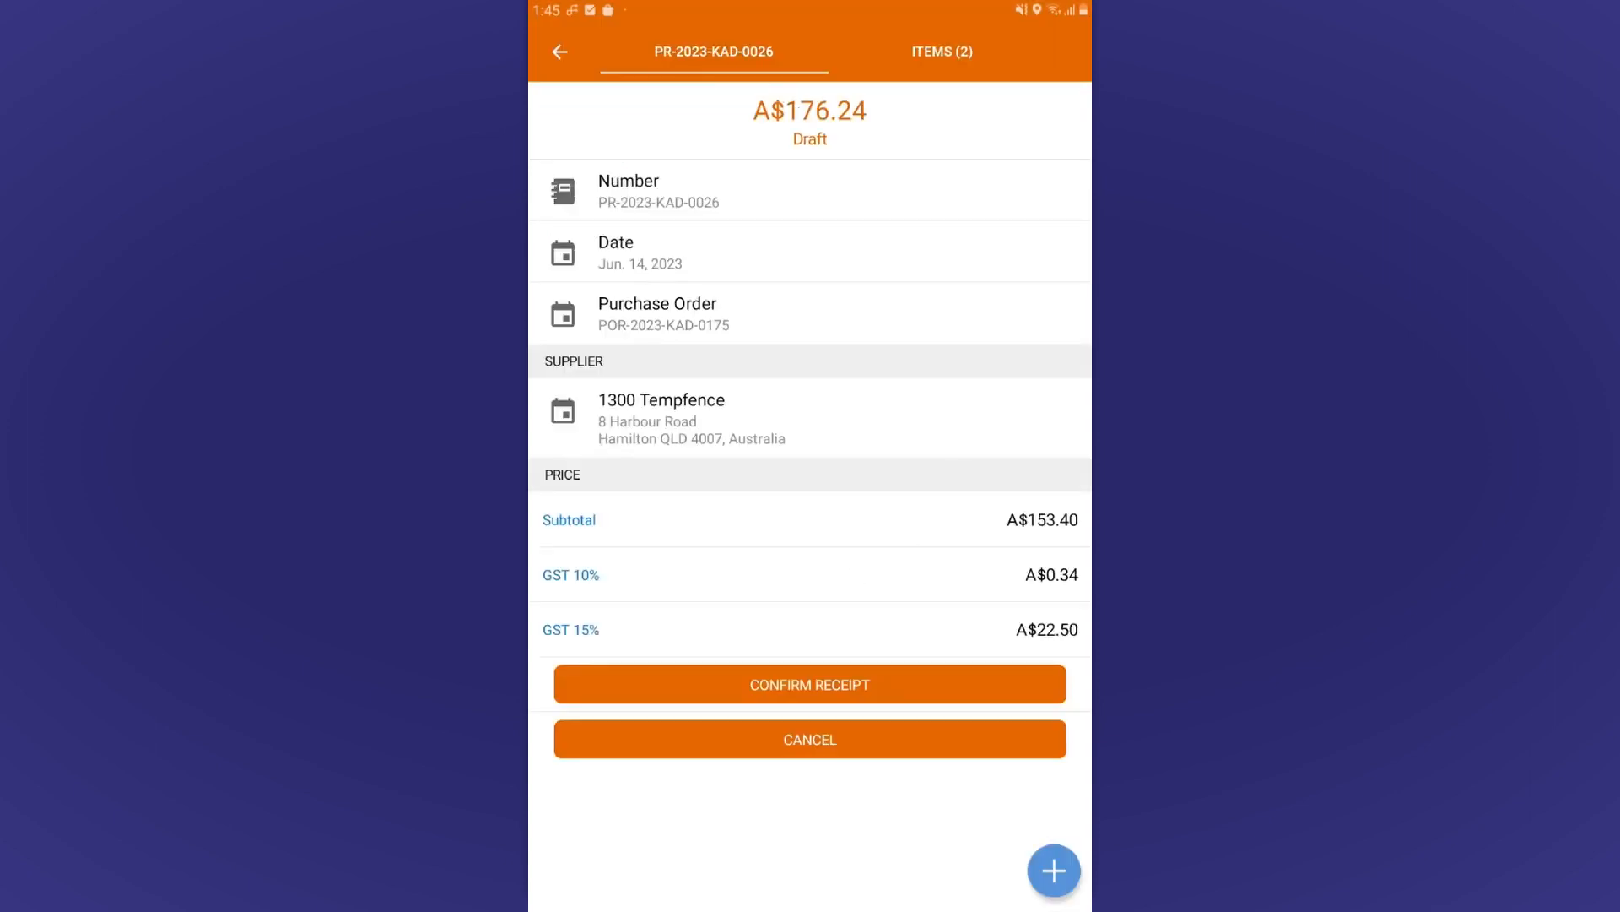
left_click(848, 692)
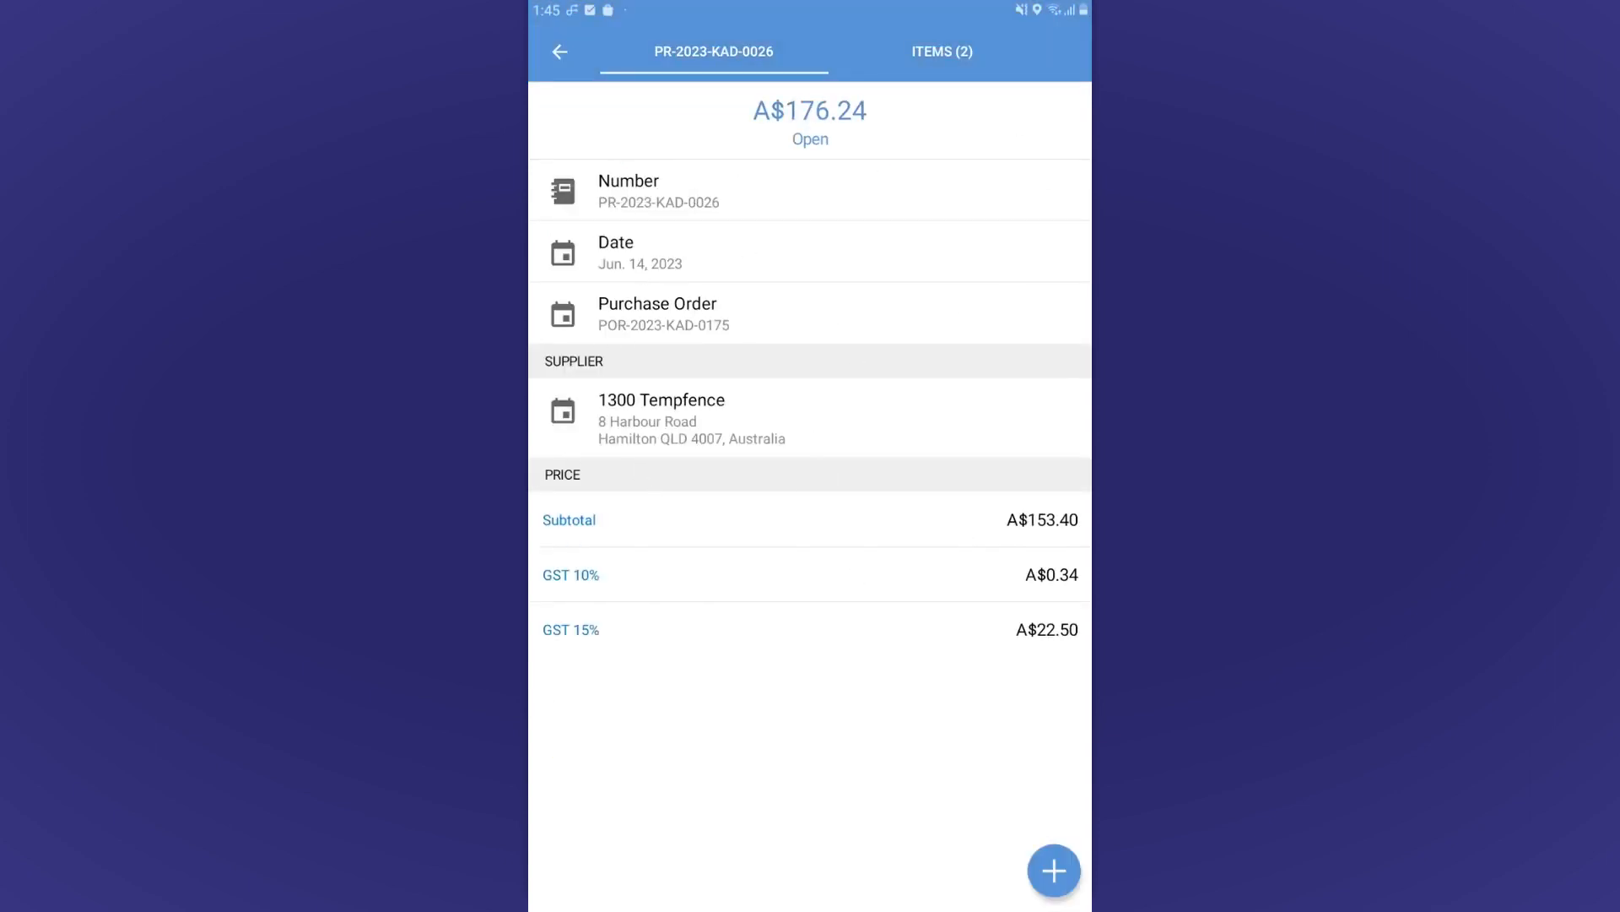
Check the receipt and its items from the received purchase order, and return to the Purchase Orders overview.
left_click(577, 51)
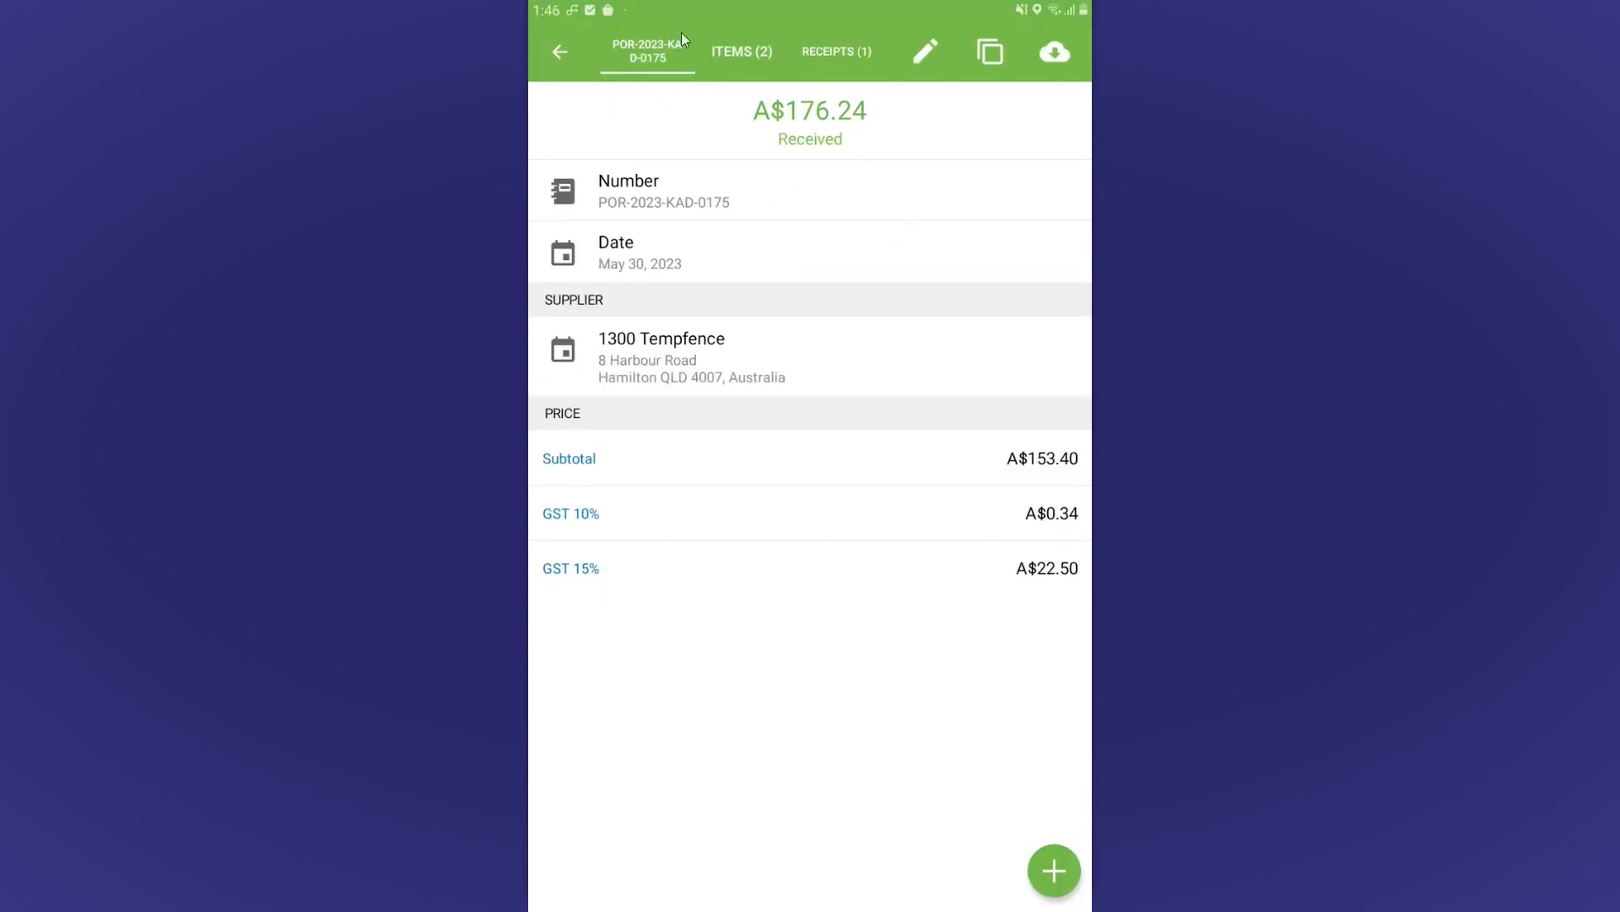
left_click(881, 55)
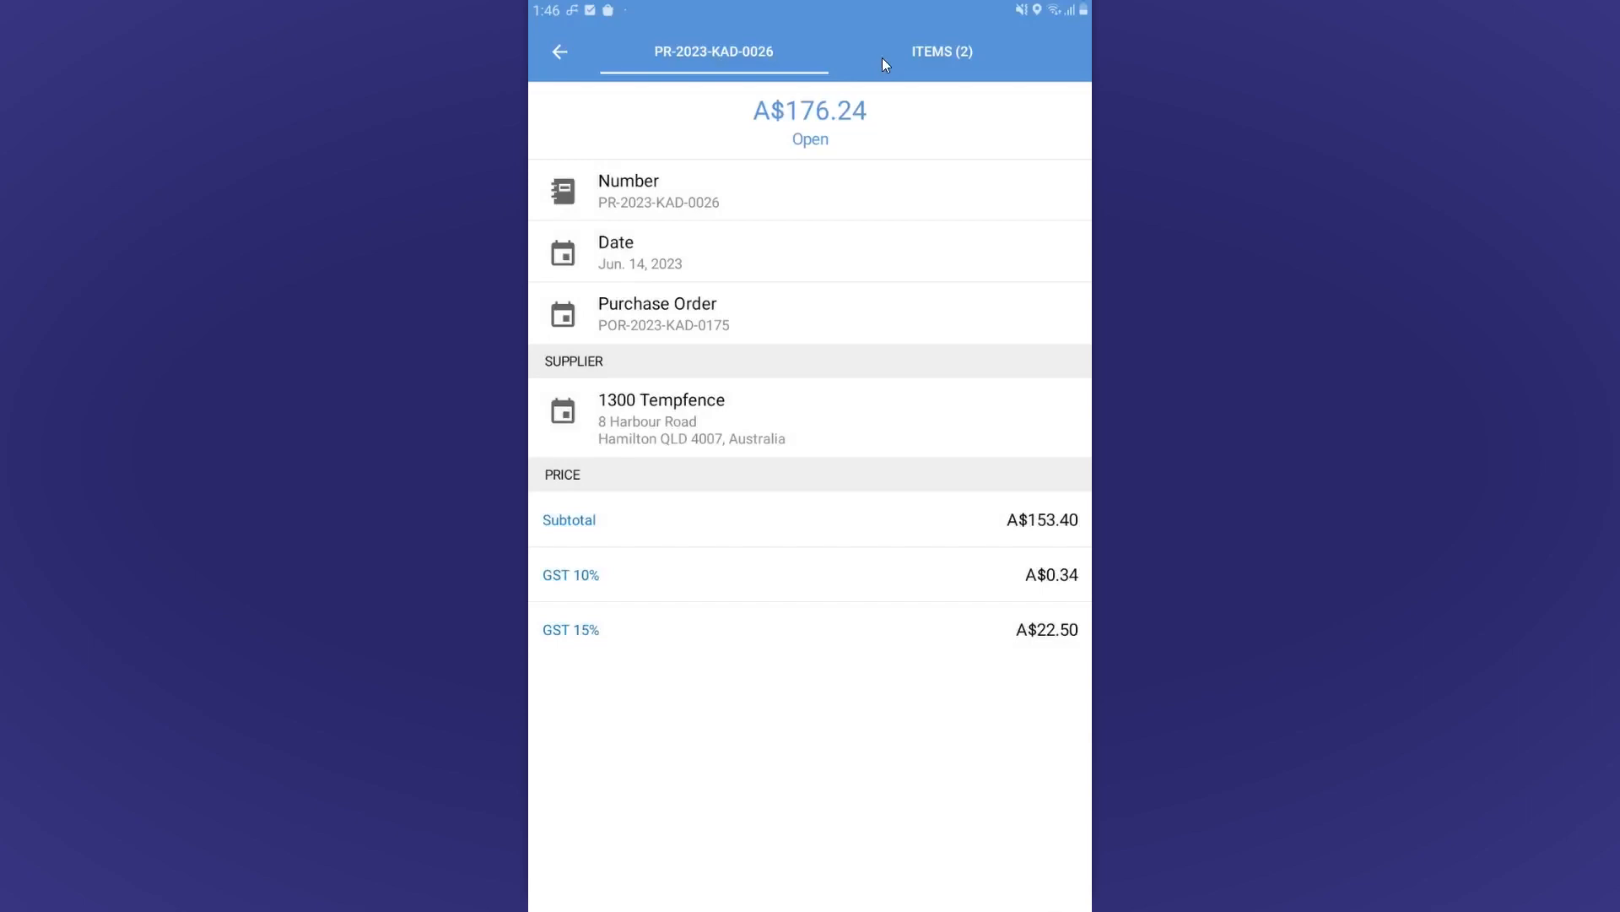
left_click(935, 62)
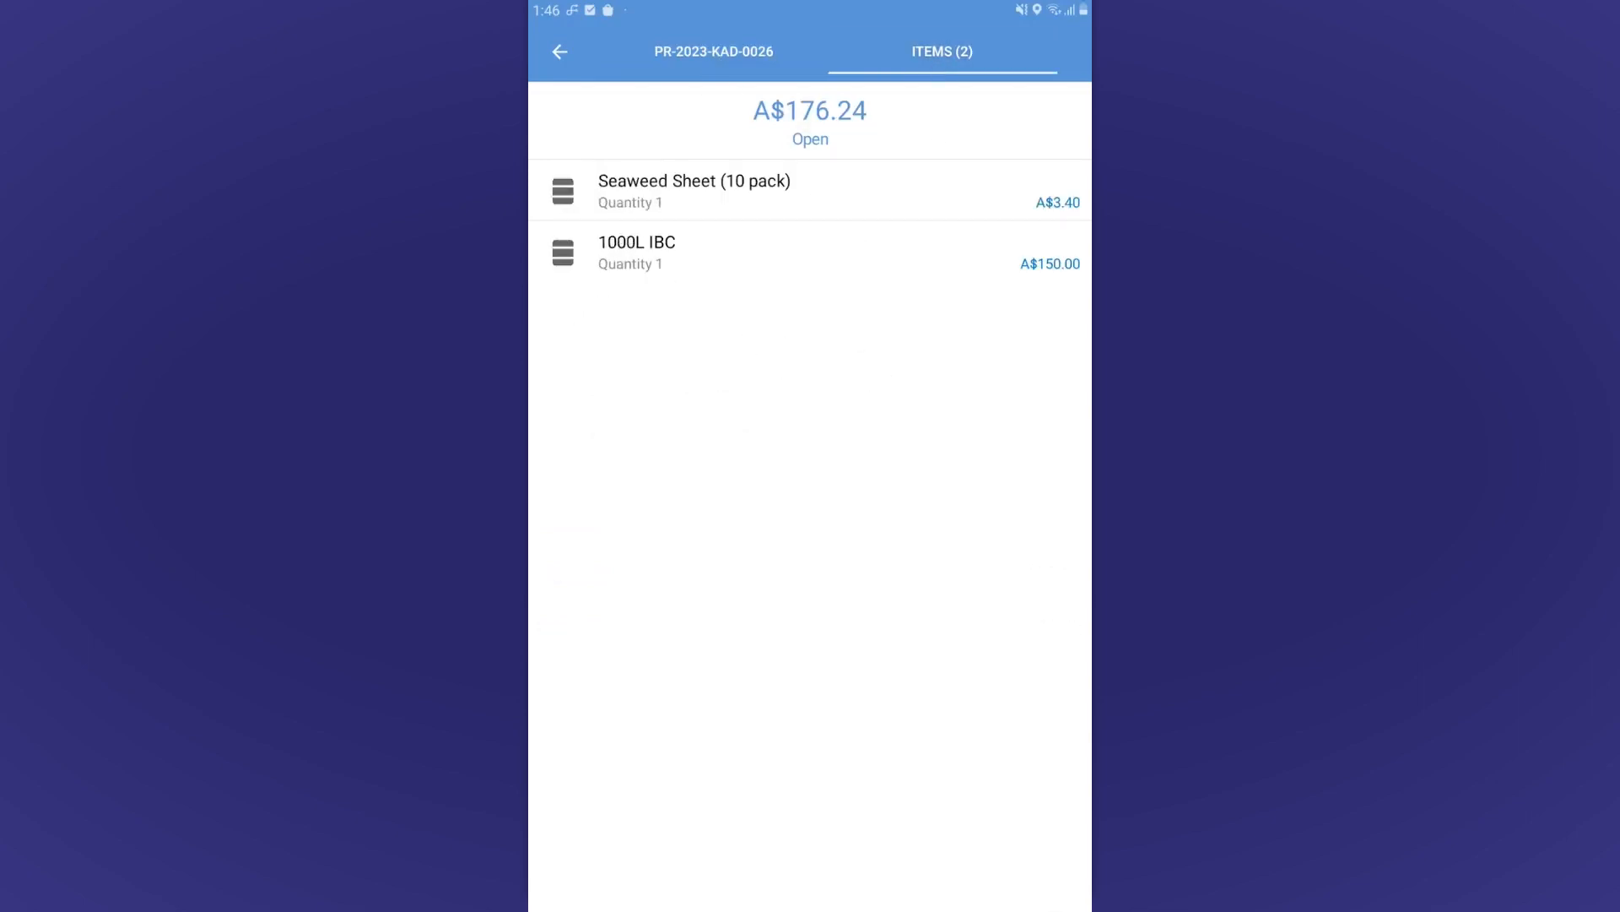
left_click(667, 66)
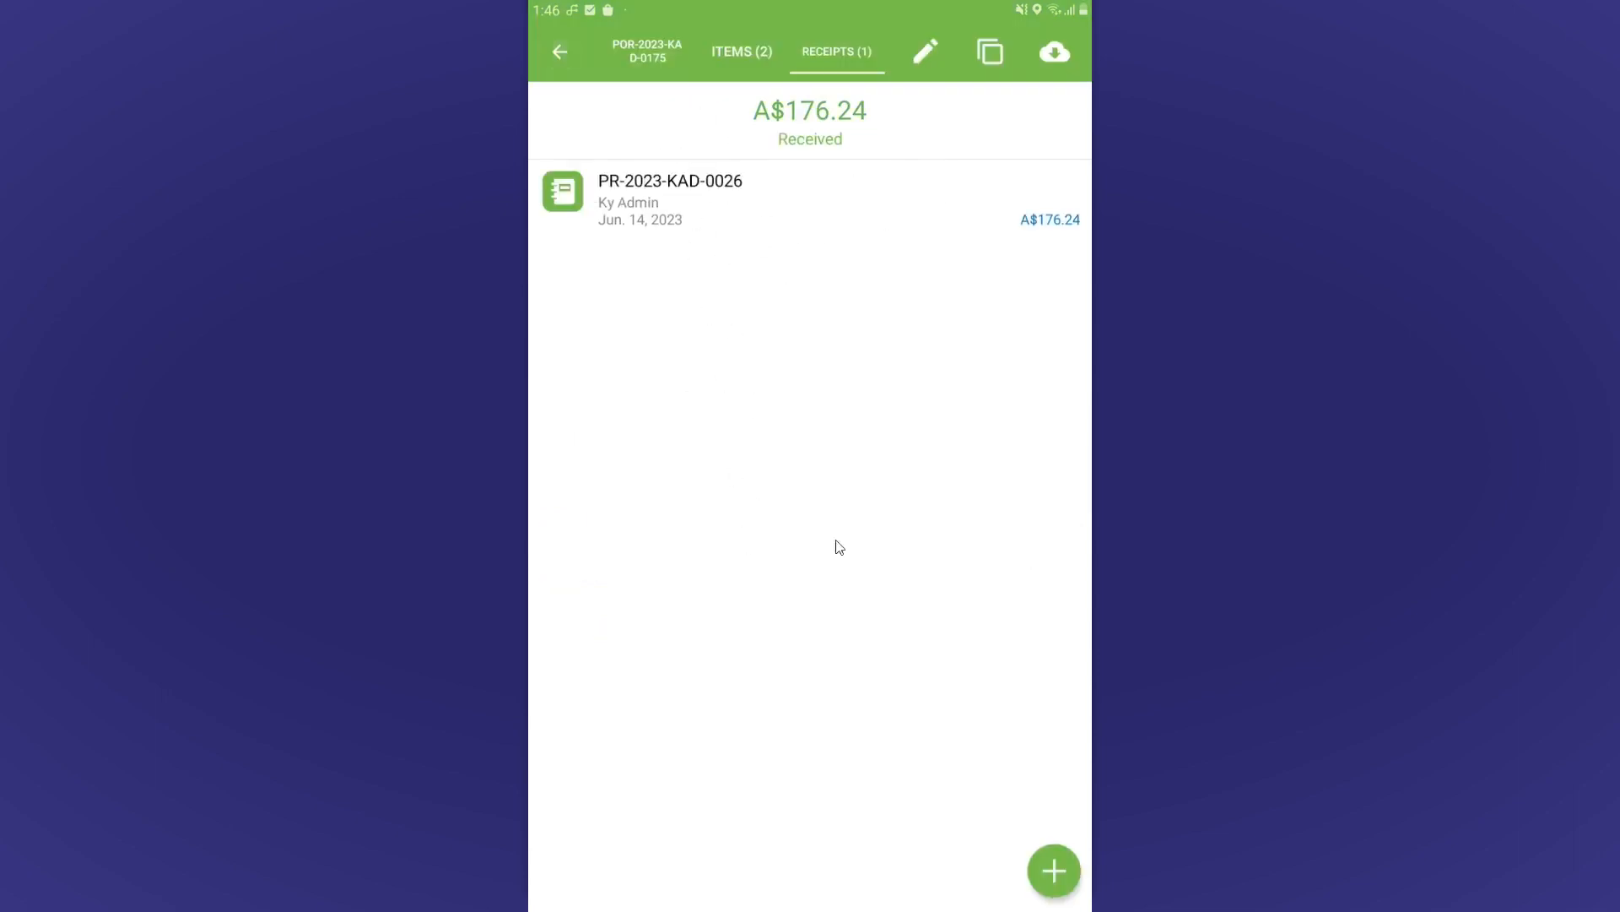
mouse_move(833, 15)
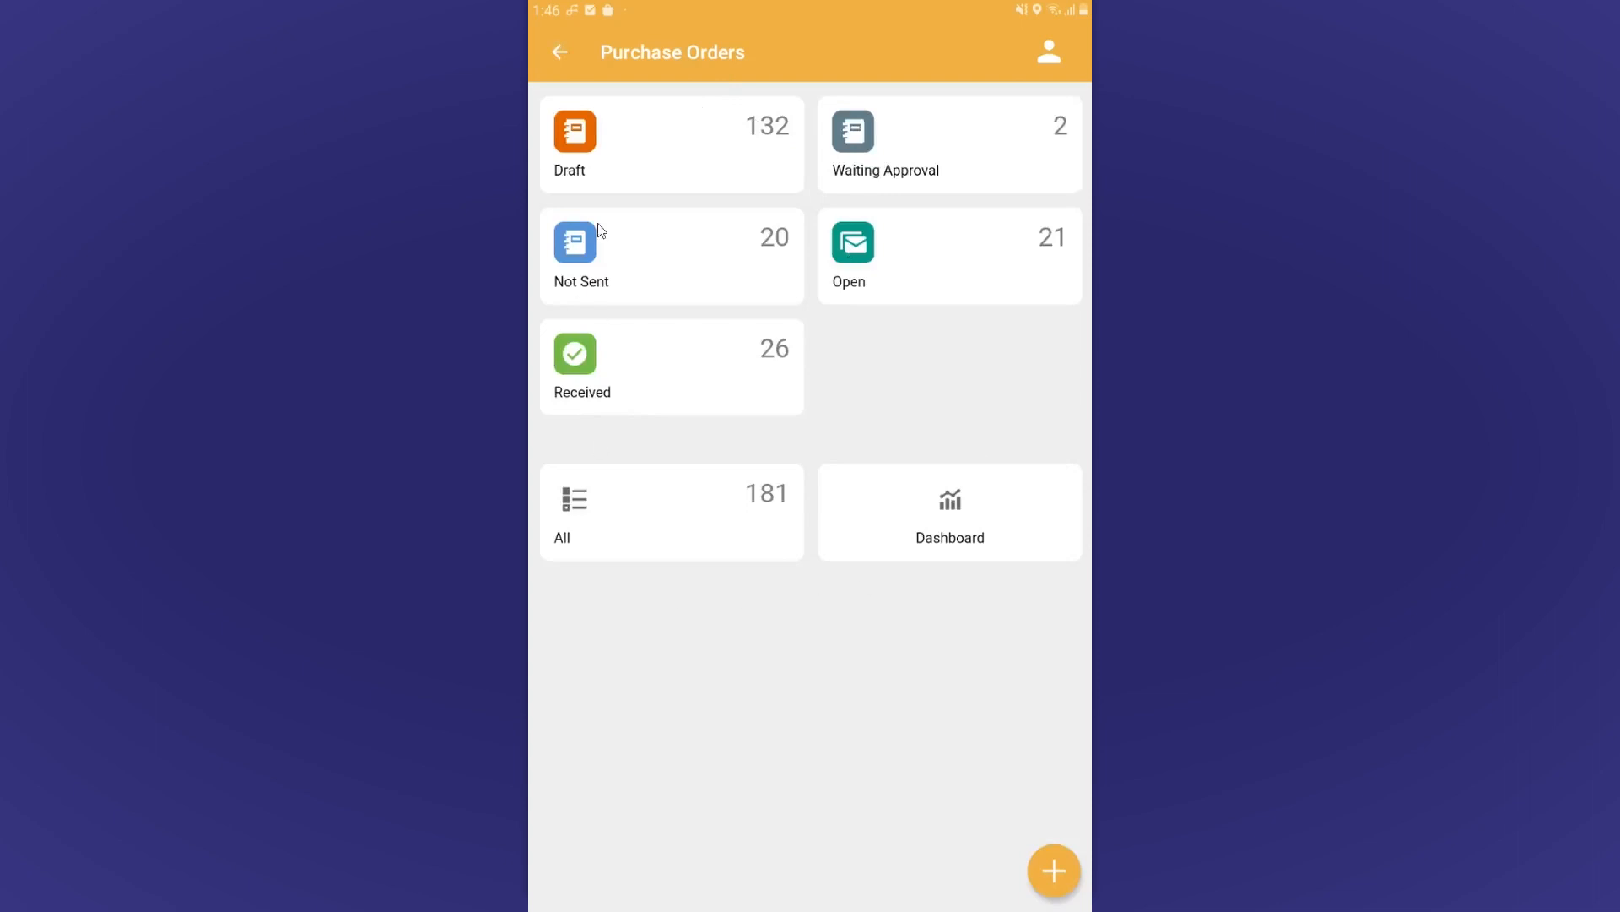
Create a new purchase order with 1300 Tempfence as the supplier.
left_click(1051, 871)
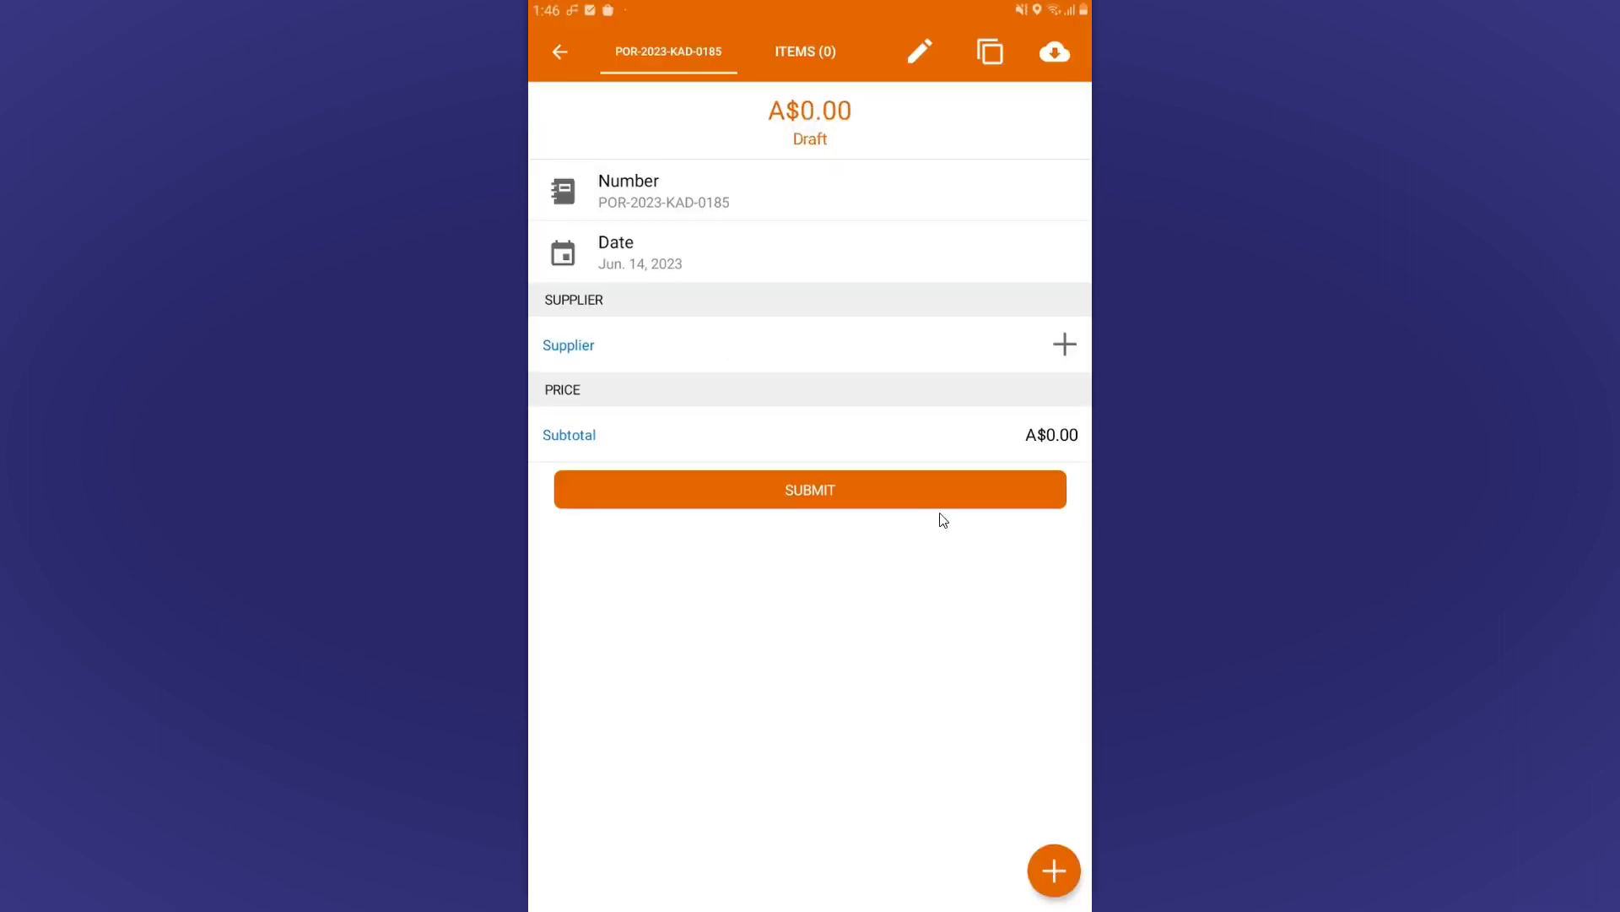
left_click(749, 349)
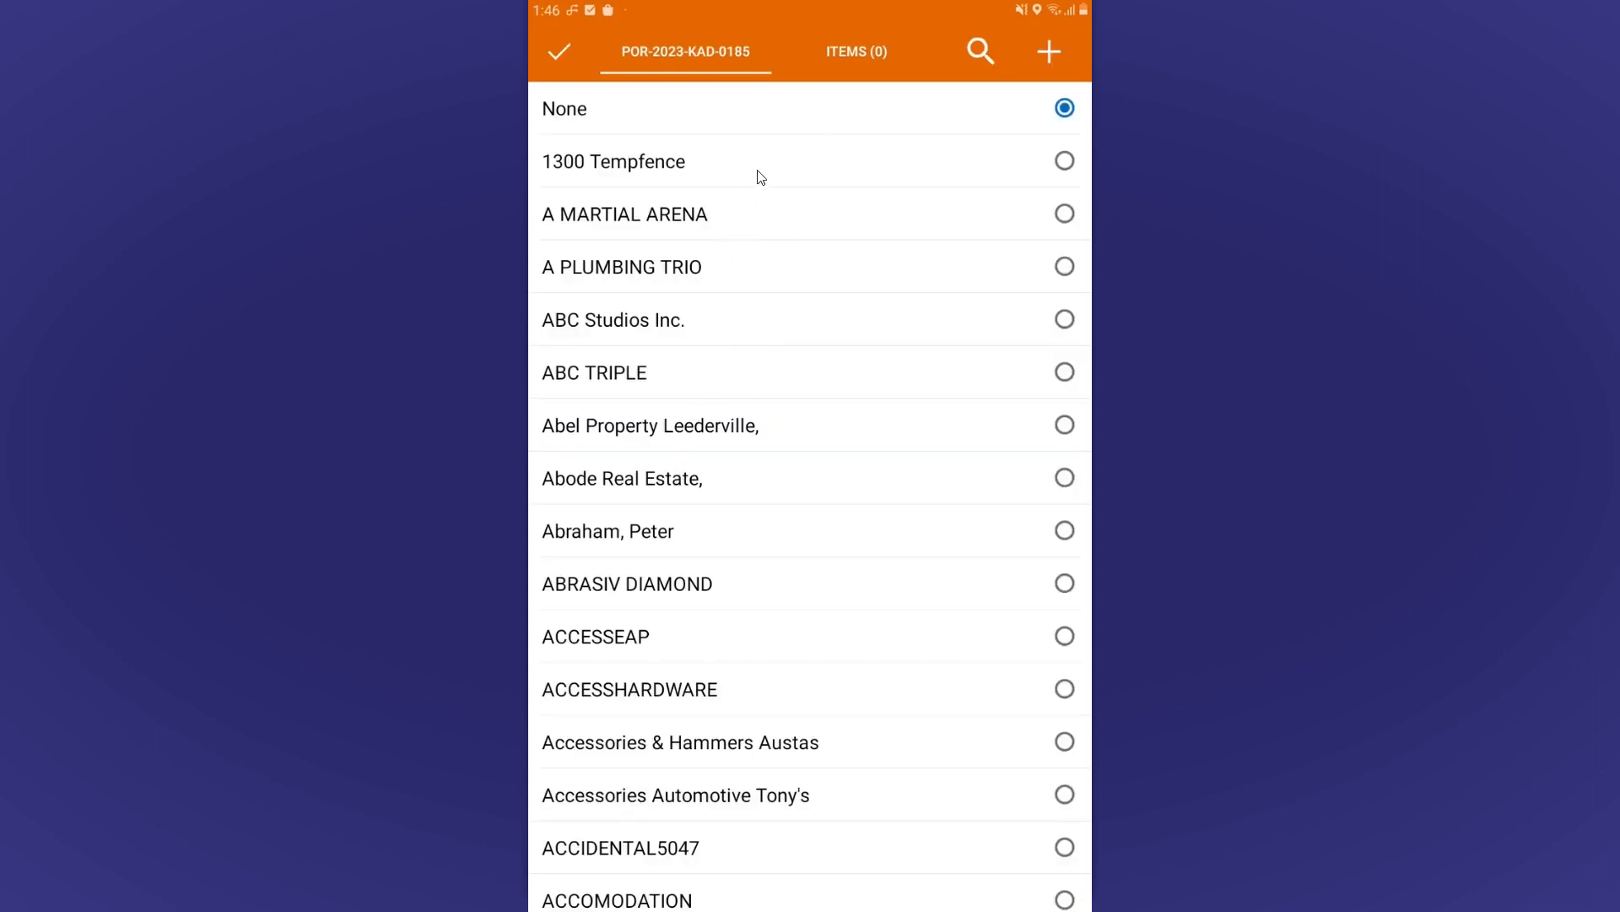
left_click(761, 177)
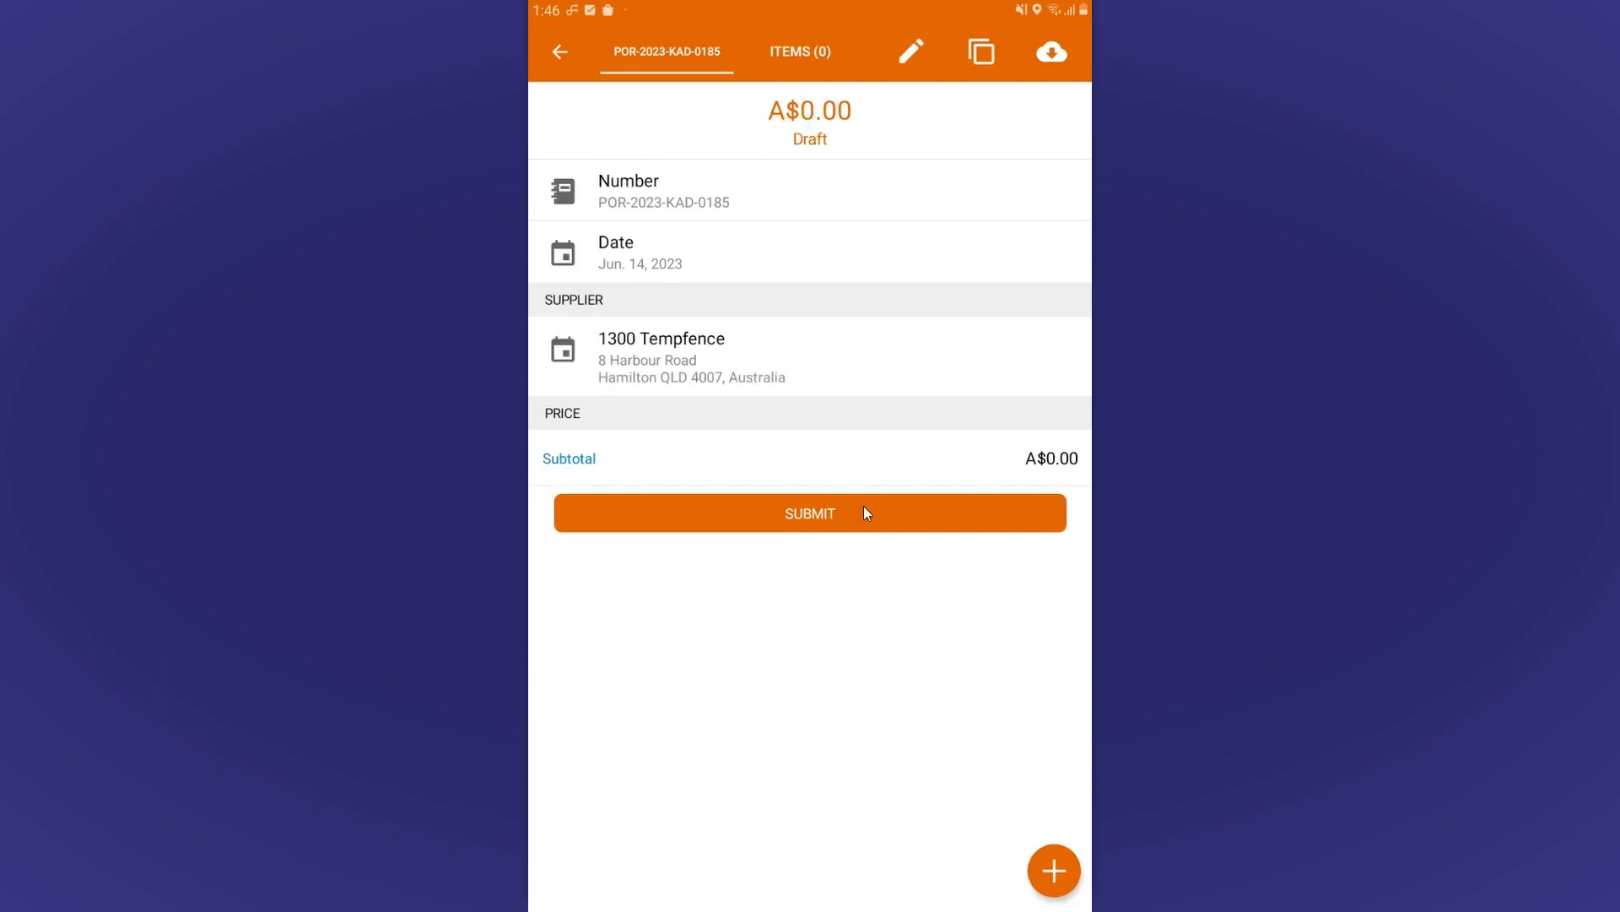
Choose the non-stock item Service KIt from the Drilling category for the purchase order and set its quantity to 5.
left_click(1057, 873)
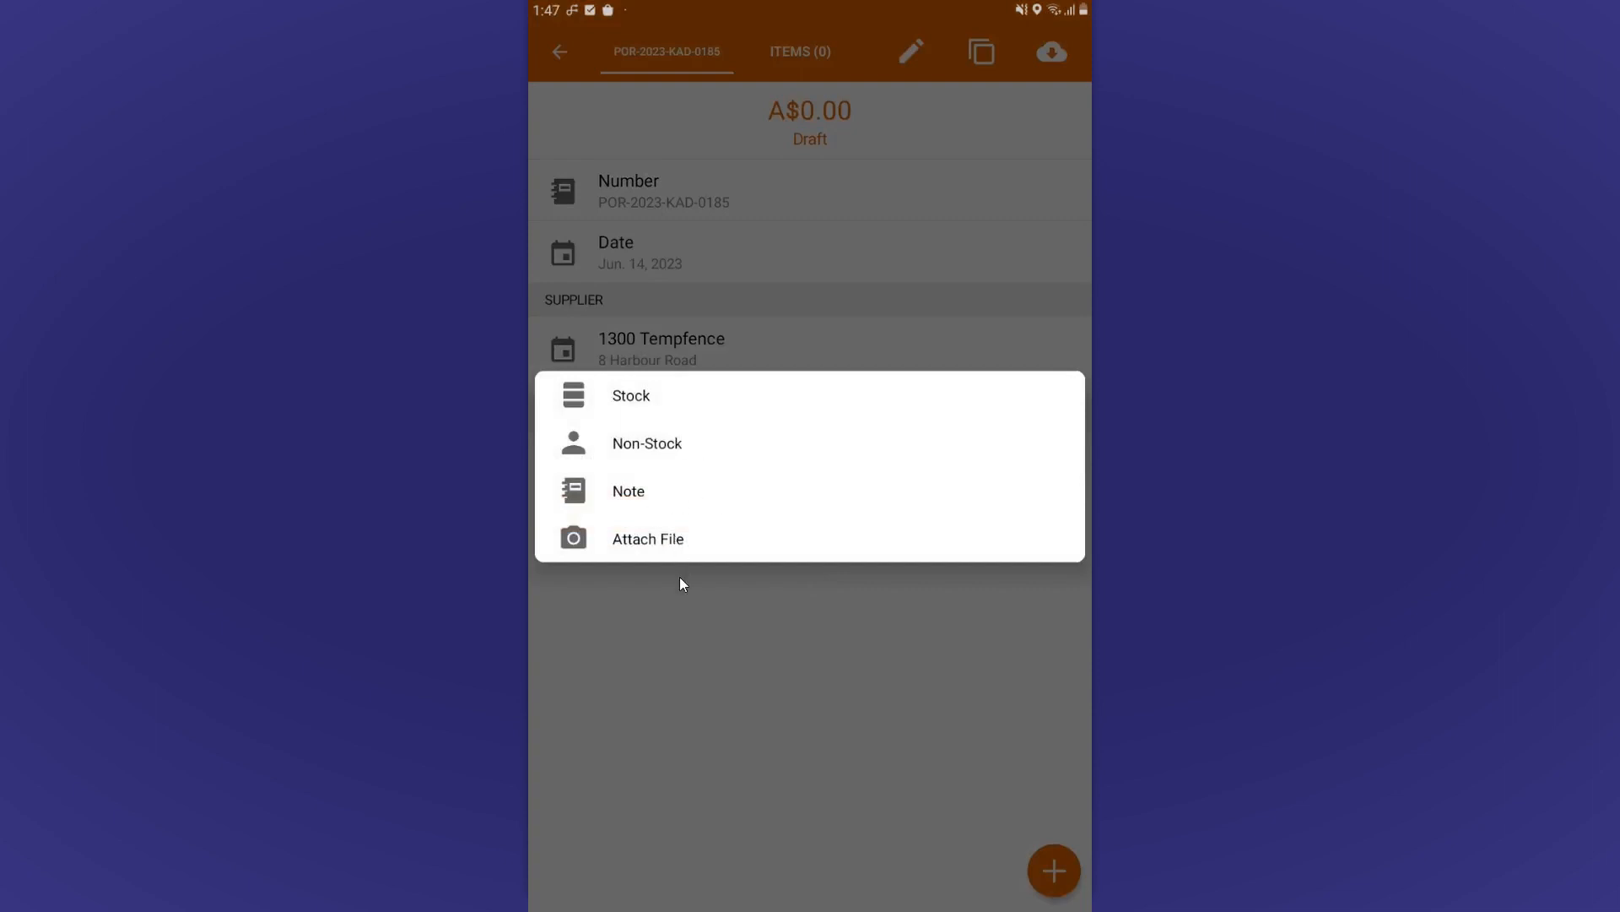
left_click(676, 446)
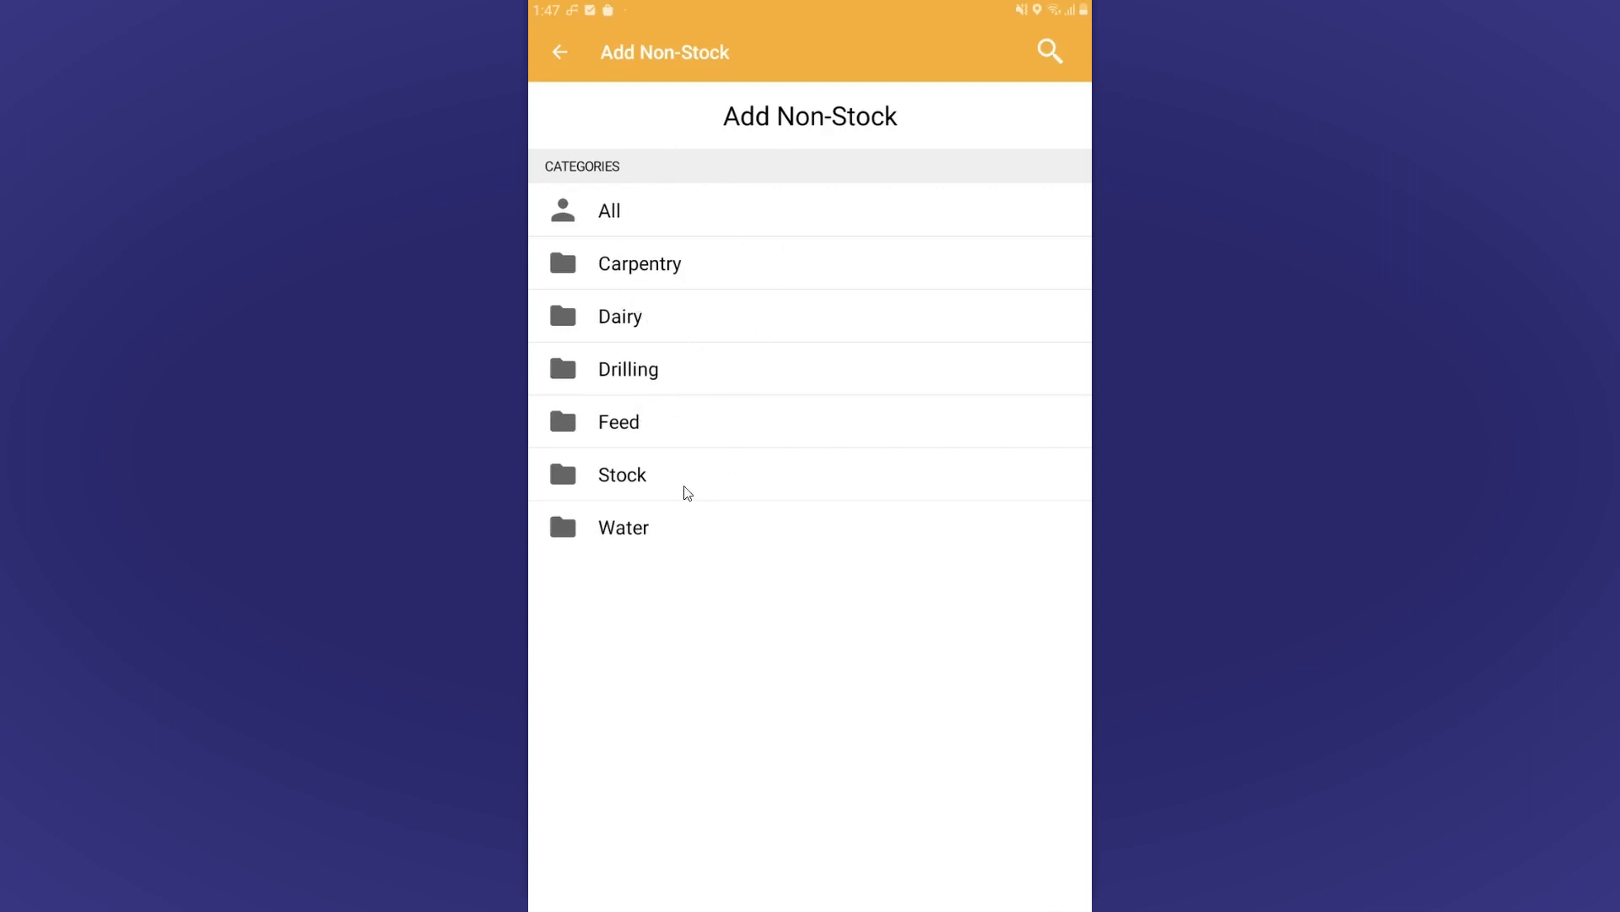
left_click(673, 376)
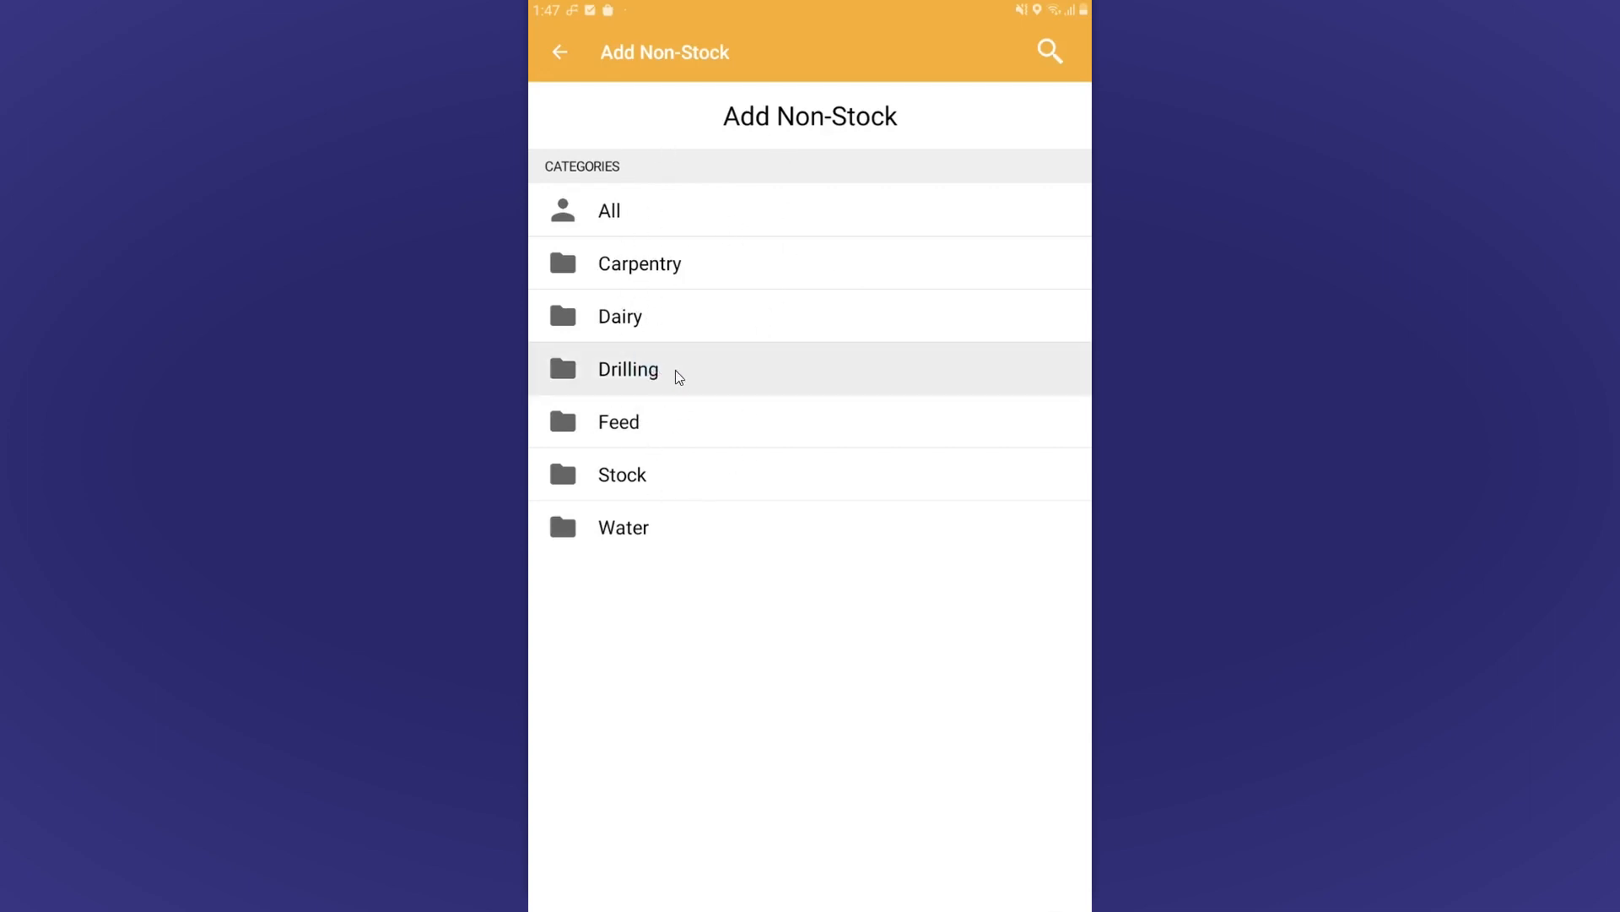
left_click(632, 213)
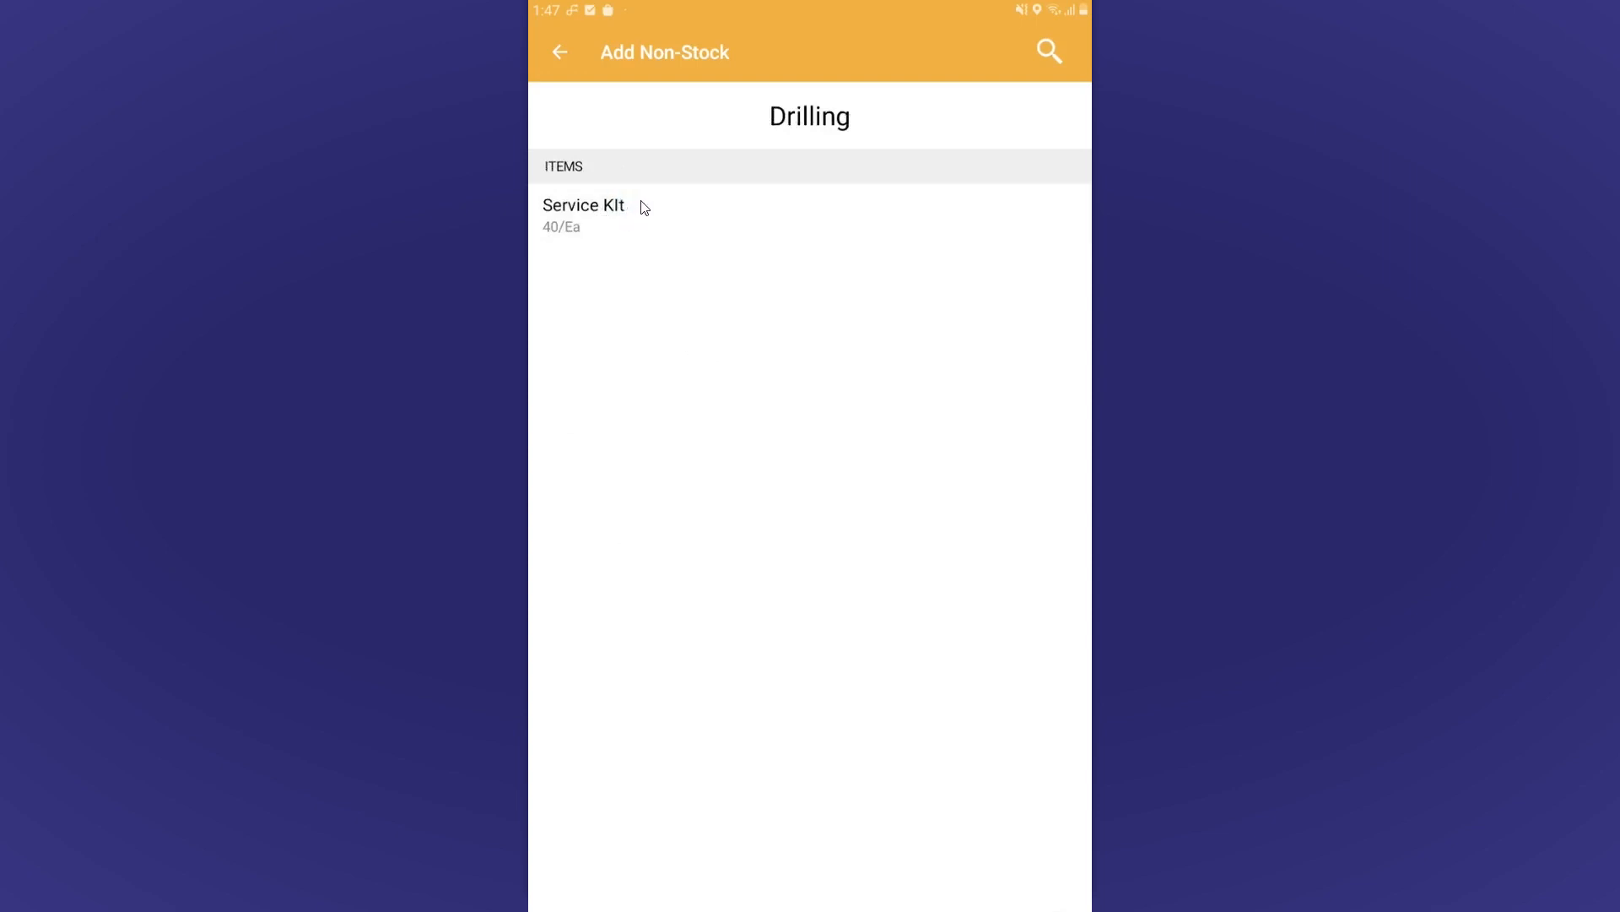
left_click(546, 246)
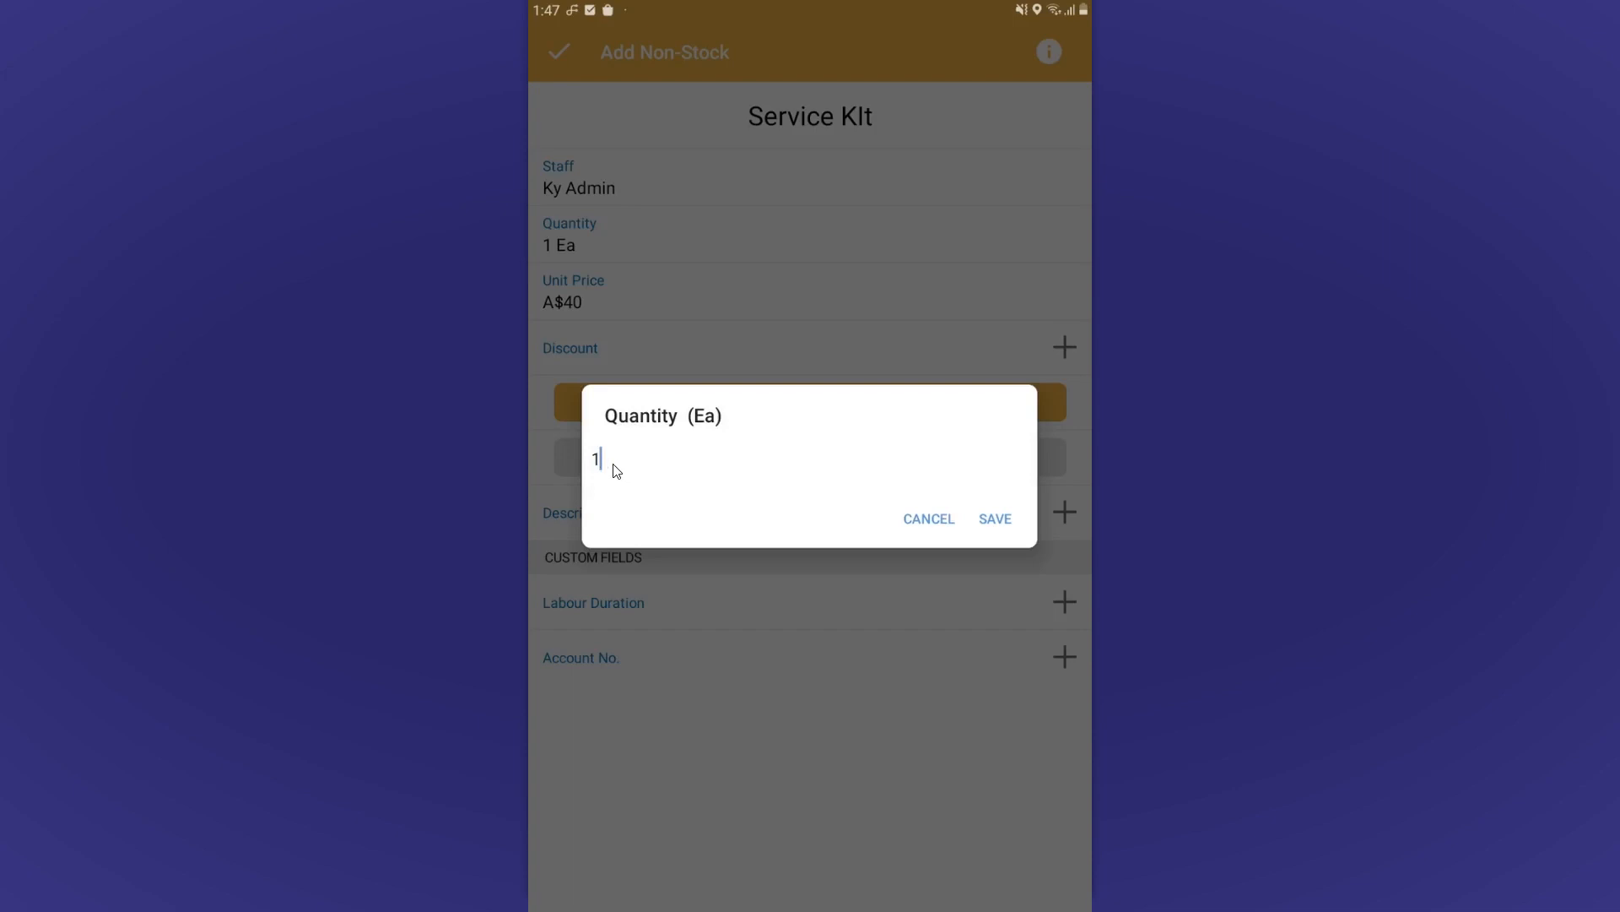
left_click(621, 466)
key("Delete")
type("5")
key("Return")
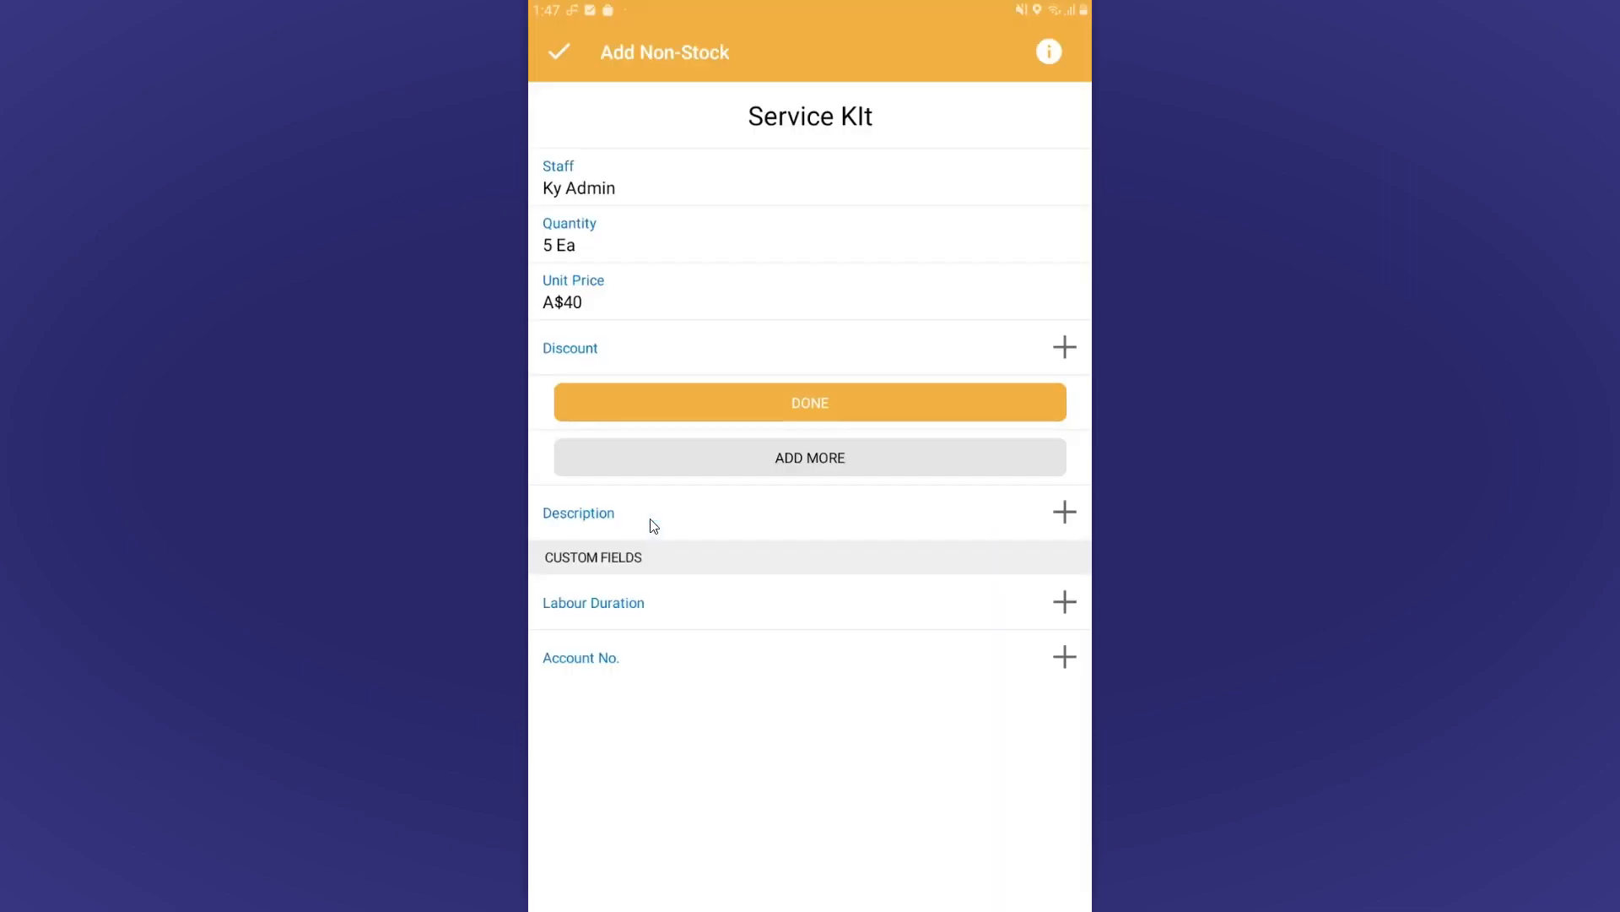
Give the Service KIt the description "Description to be entered heere" and finish adding it to the purchase order.
left_click(651, 524)
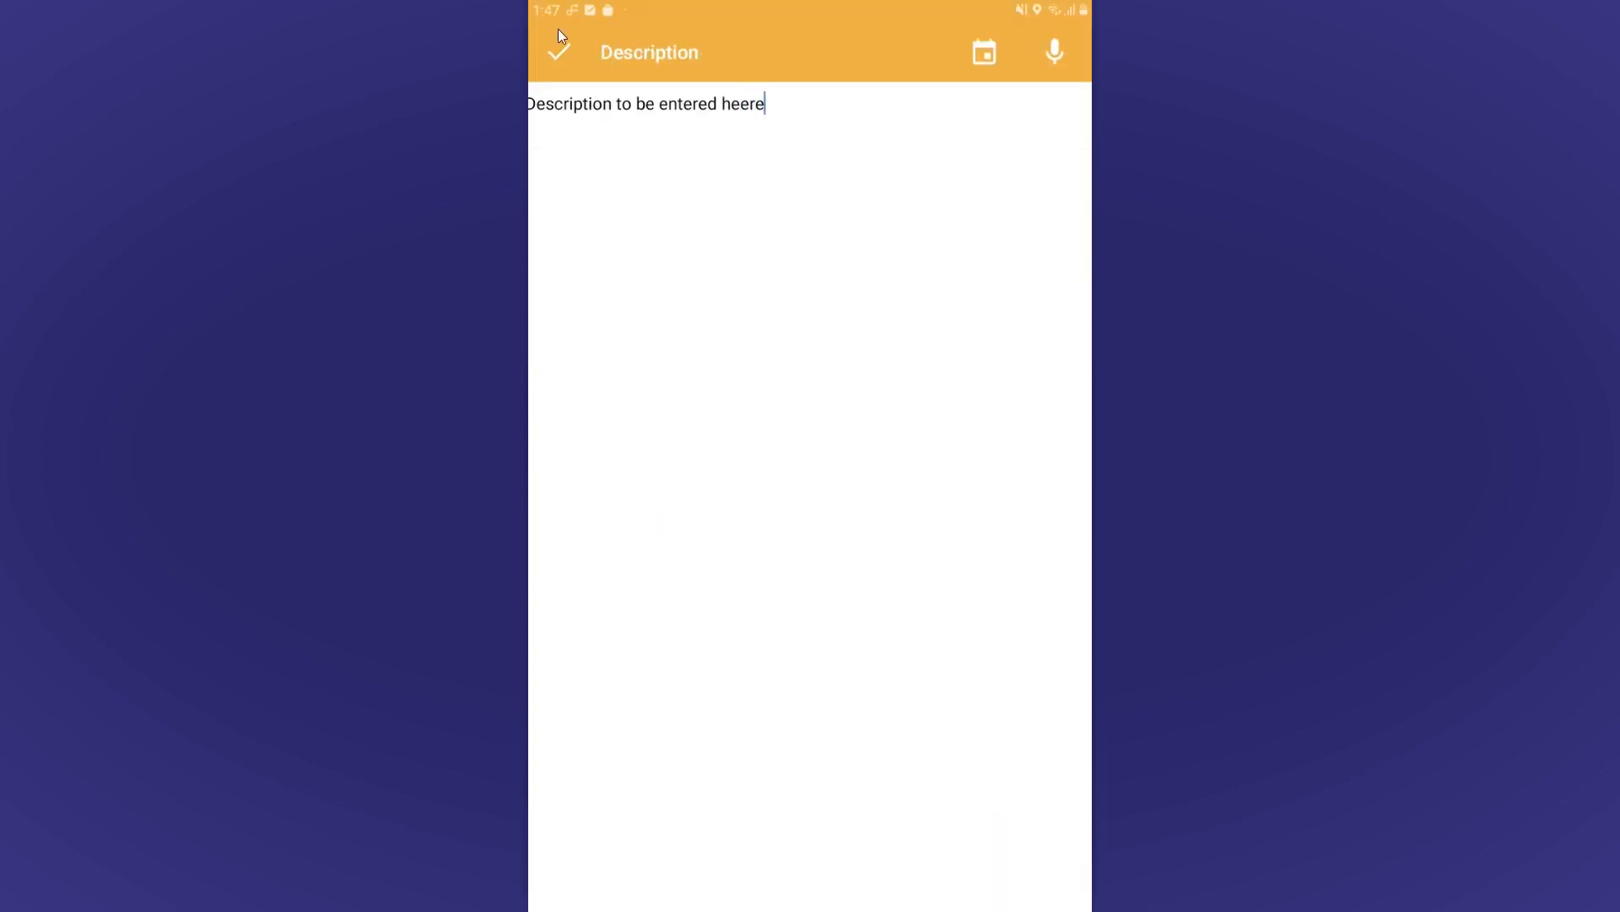
left_click(559, 42)
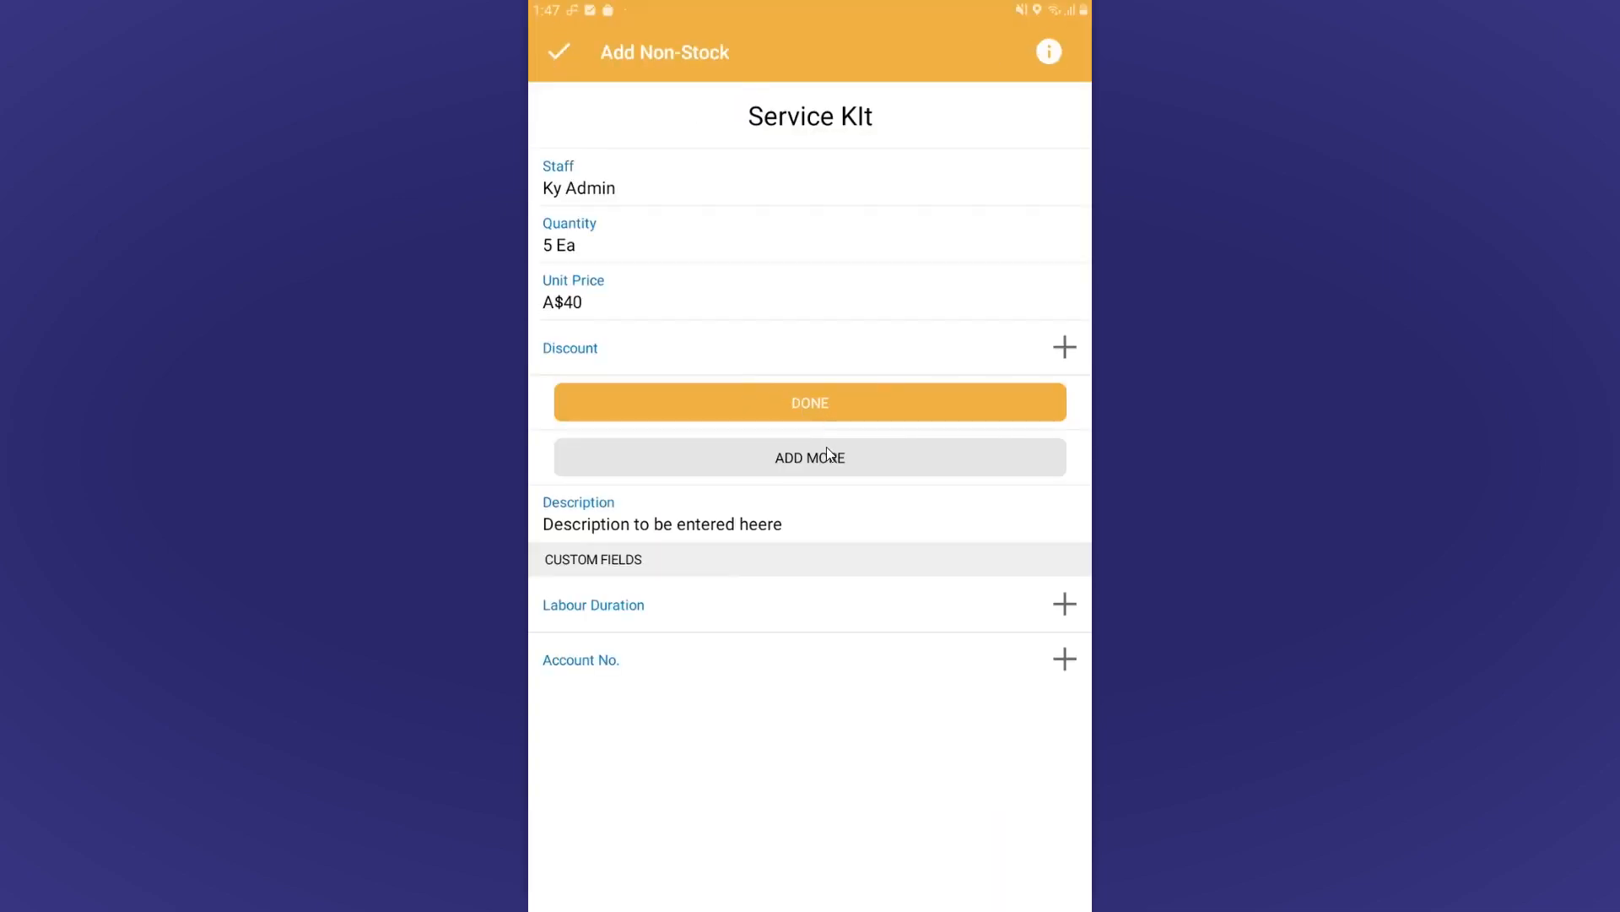
left_click(642, 411)
Return to the new purchase order's summary and submit the order.
left_click(682, 44)
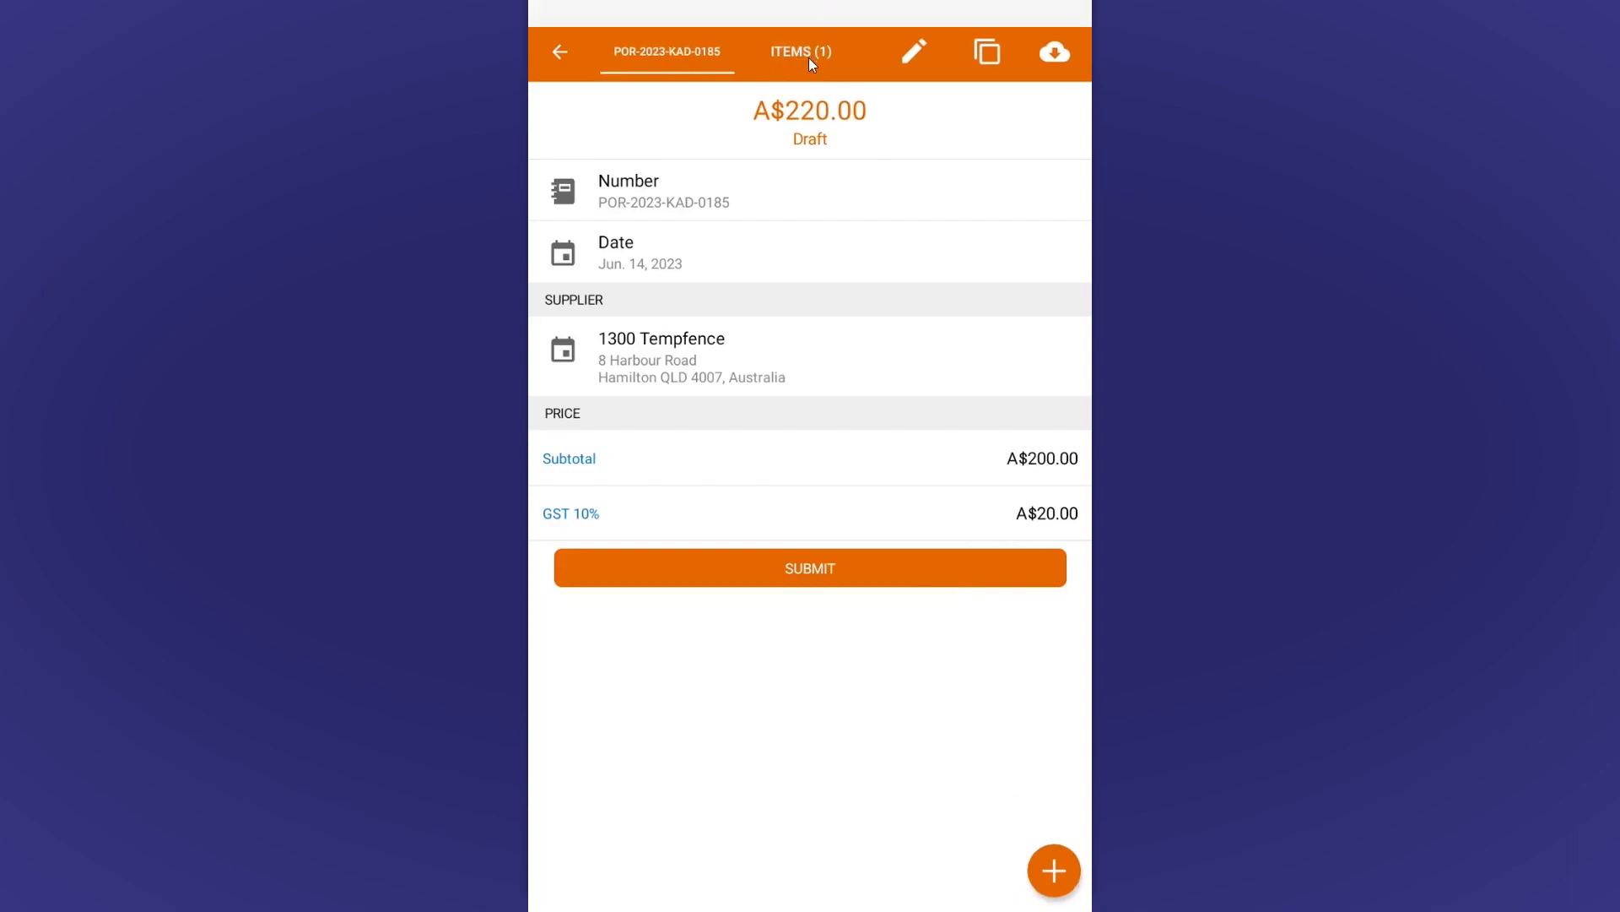
left_click(824, 578)
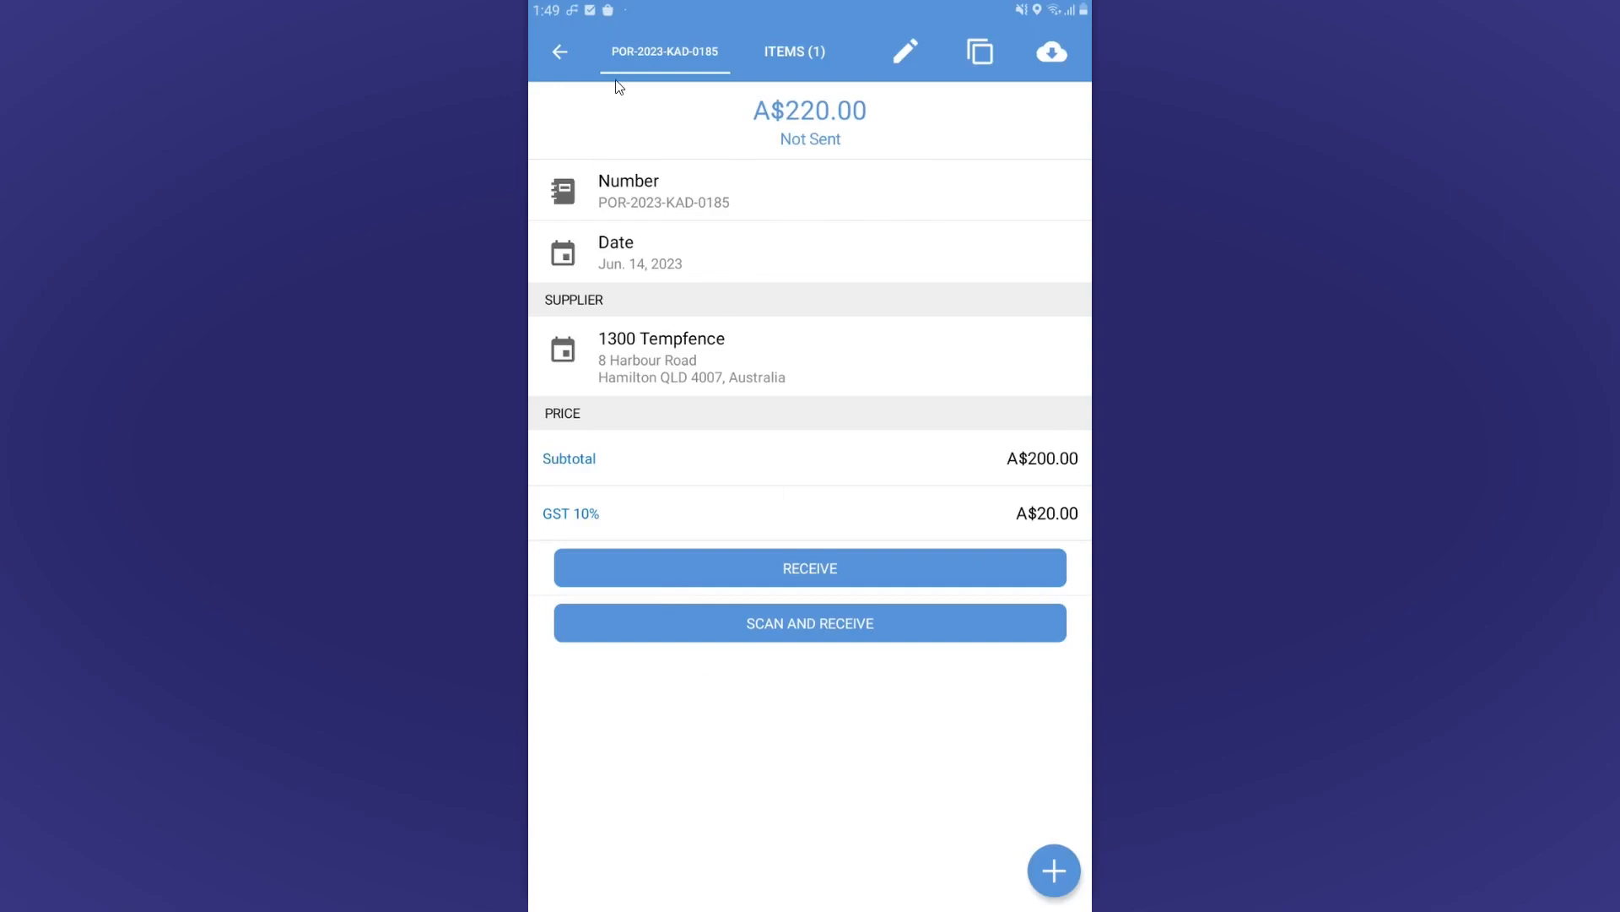
Leave the submitted order and the purchase orders area, and start a new stock-take report.
left_click(560, 54)
left_click(559, 56)
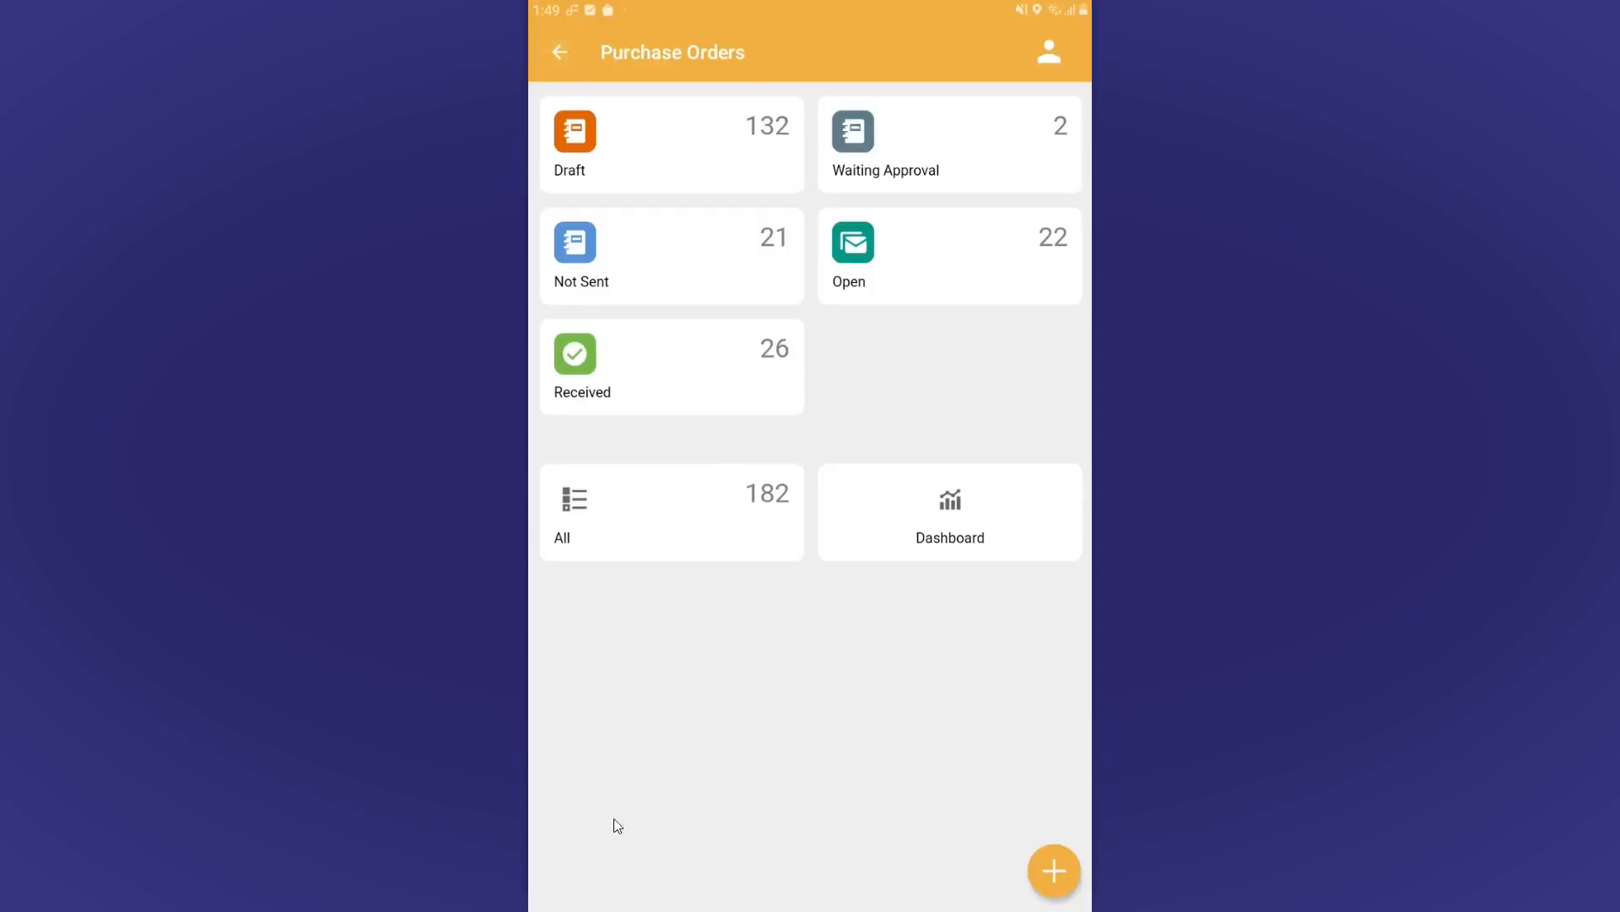
key("Escape")
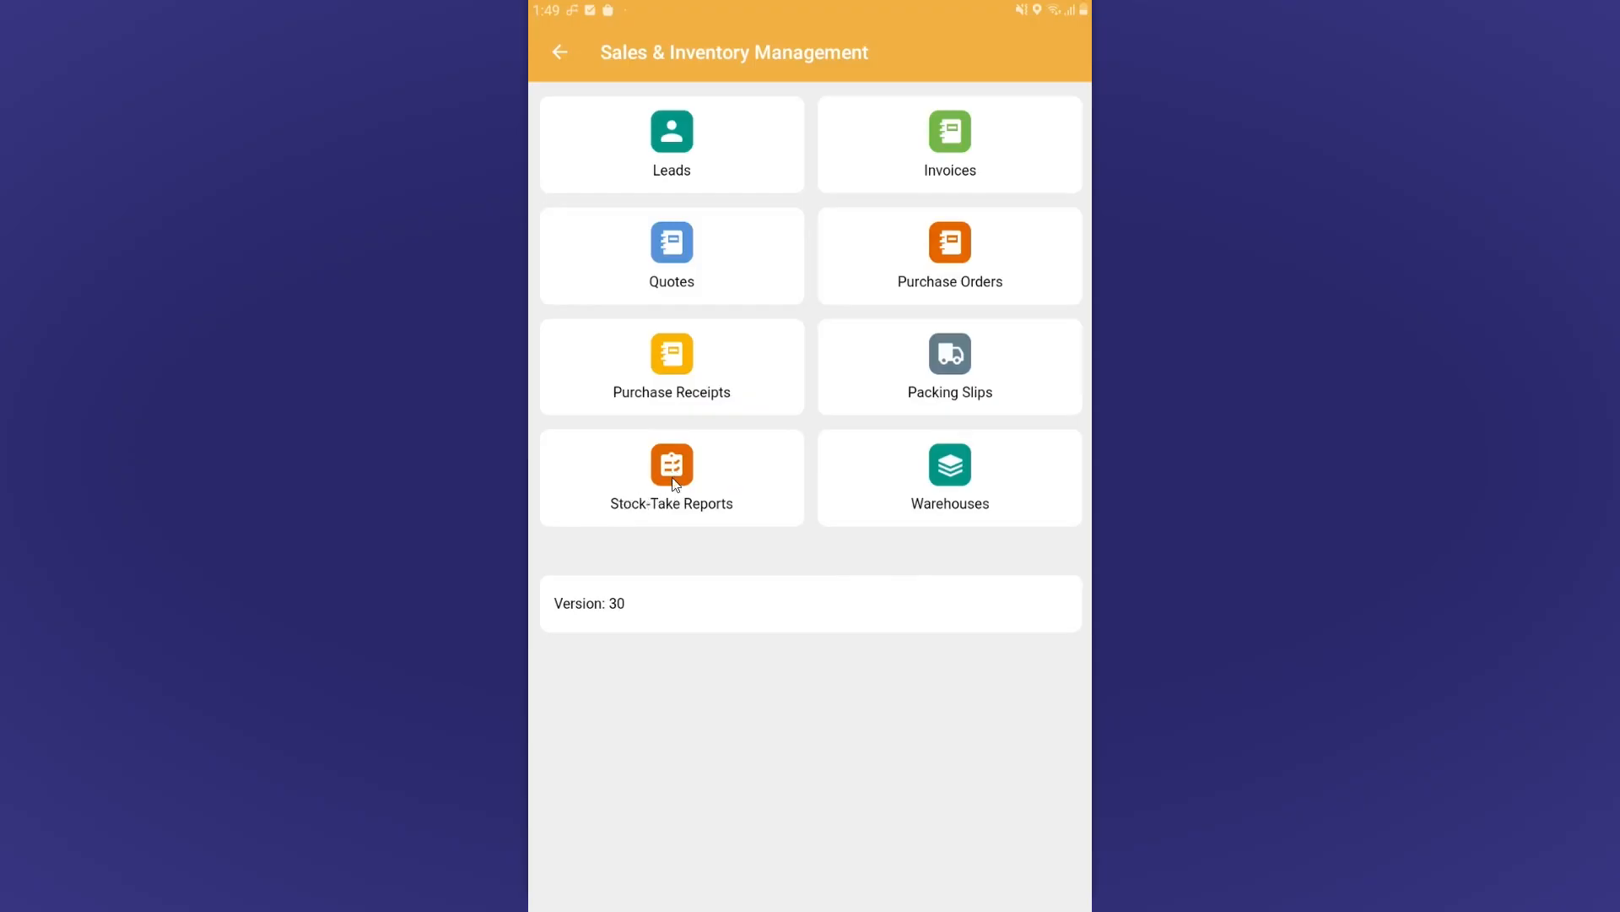
left_click(672, 486)
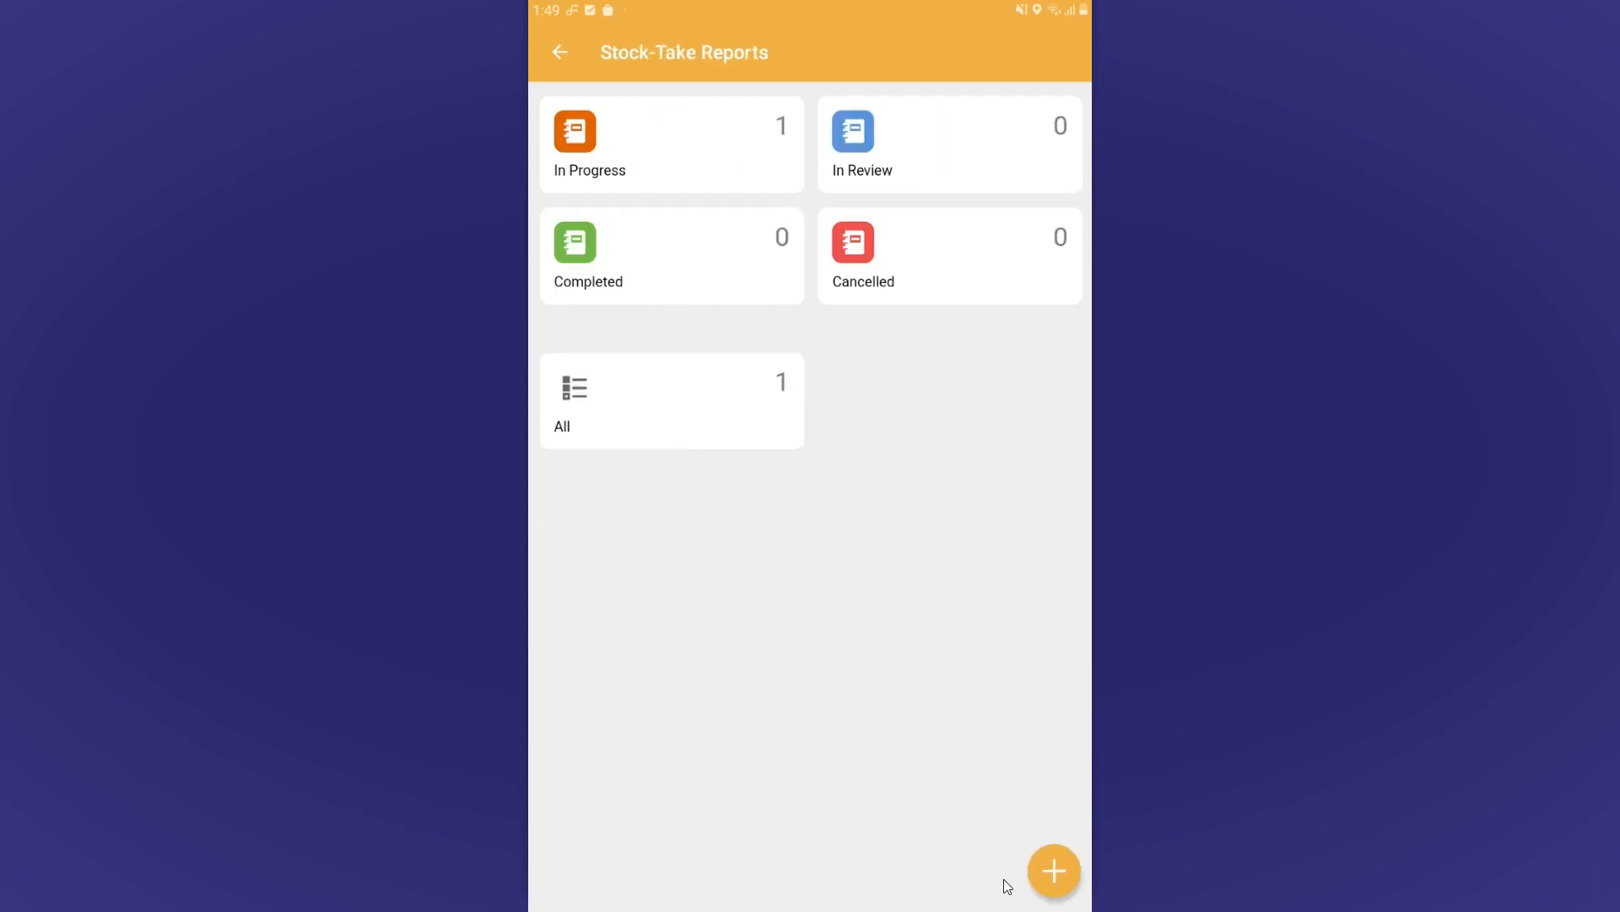
left_click(1051, 869)
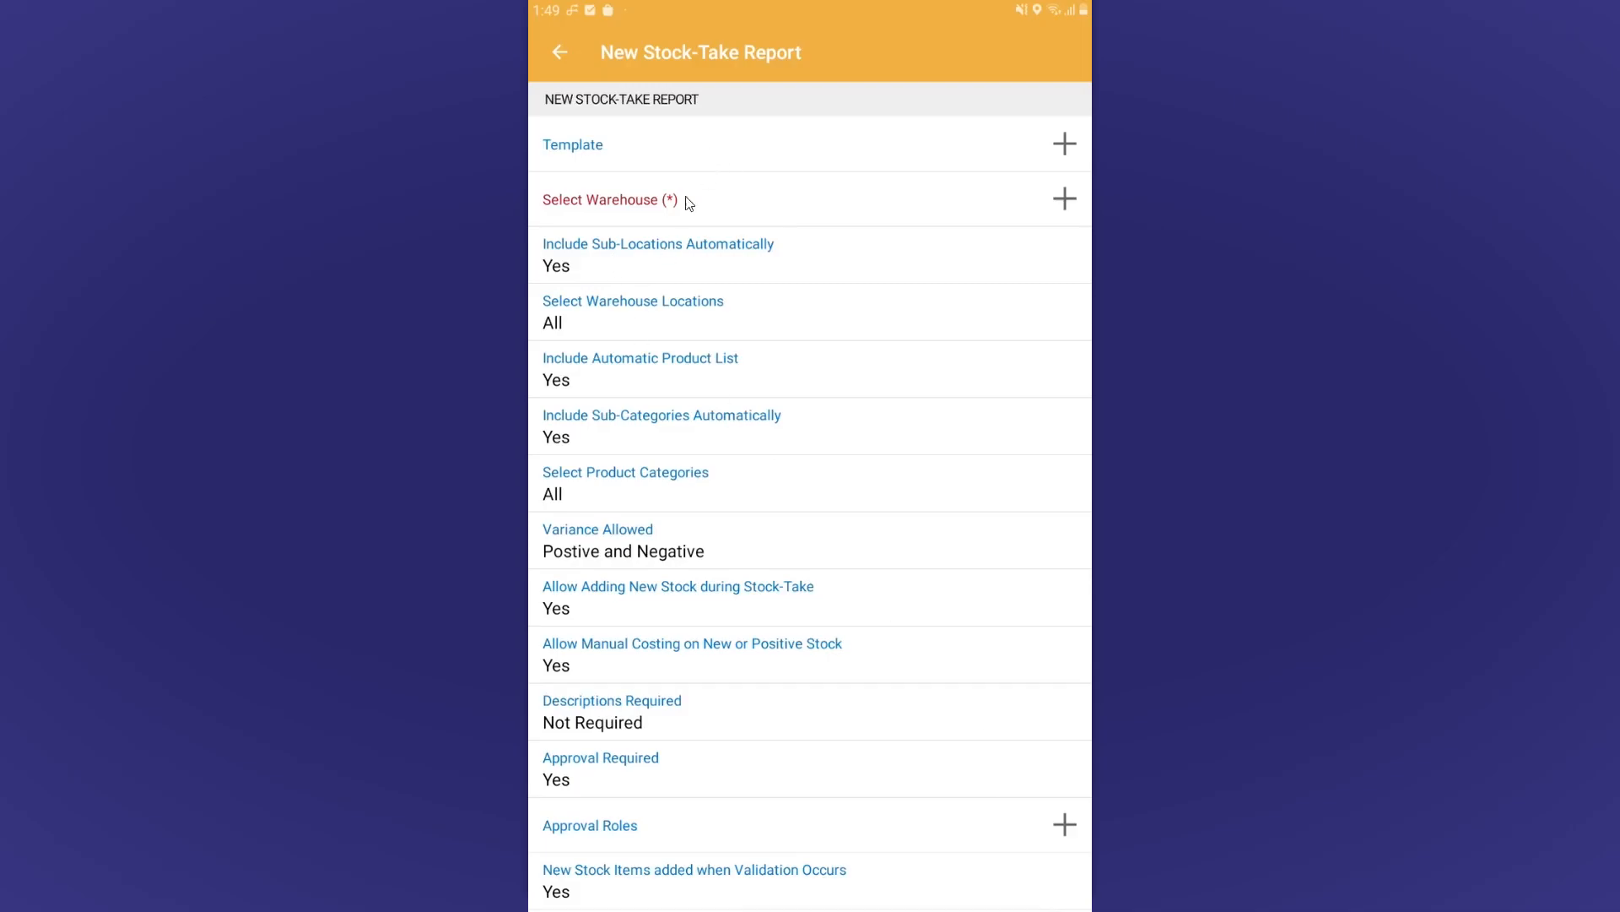
Leave the template unset, choose Kynection Warehouse as the warehouse, and create the stock-take report with the default options.
left_click(695, 159)
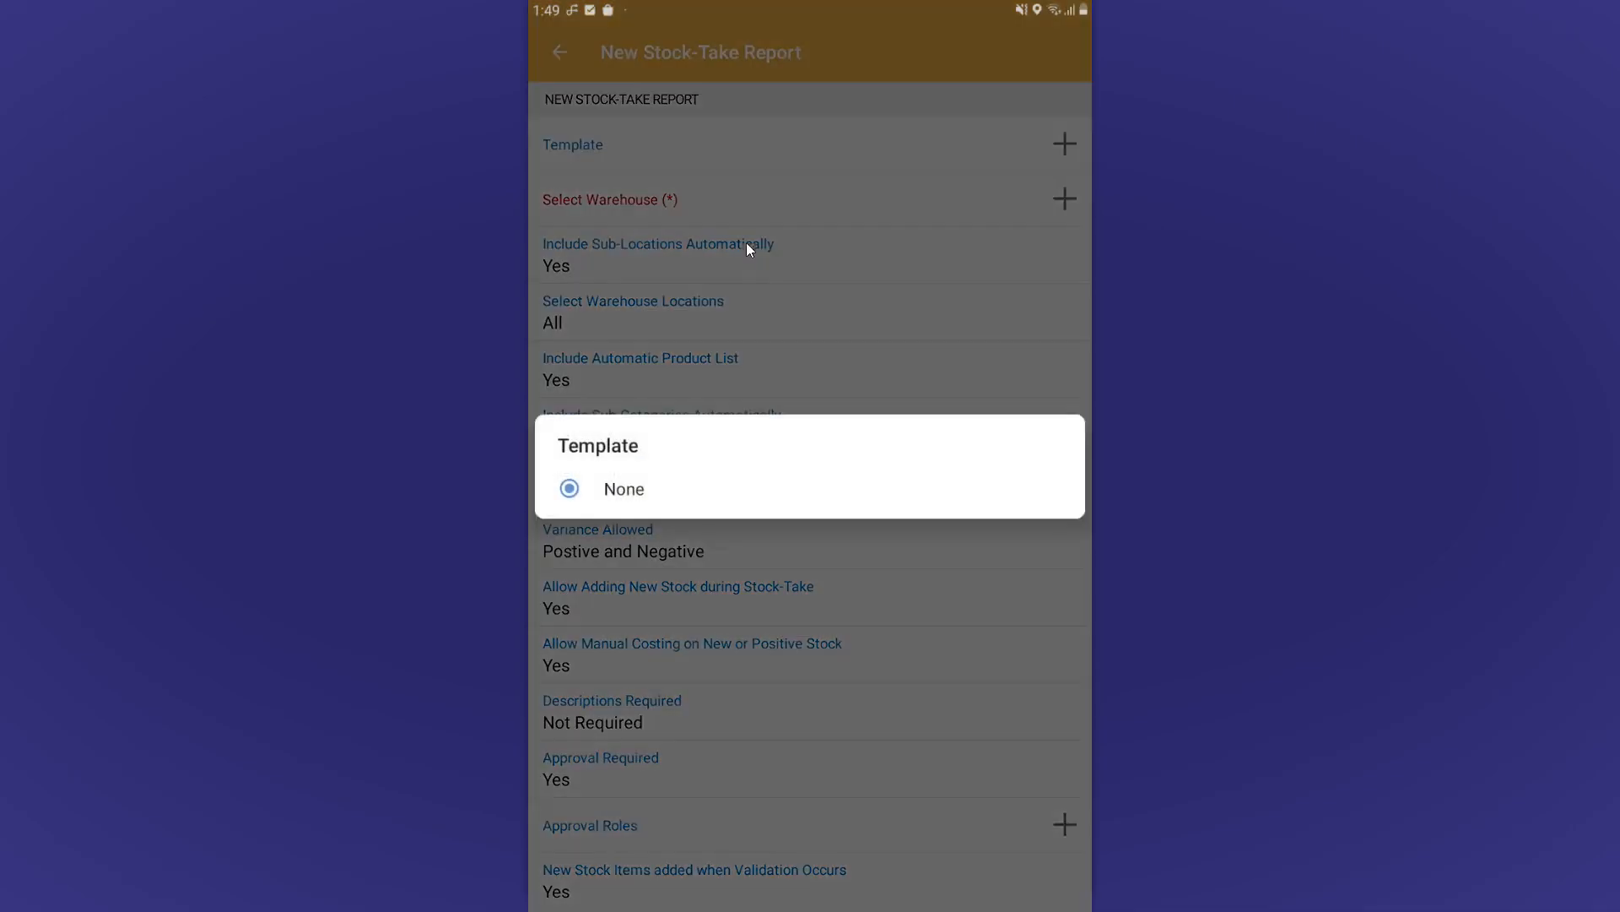
left_click(748, 206)
left_click(748, 201)
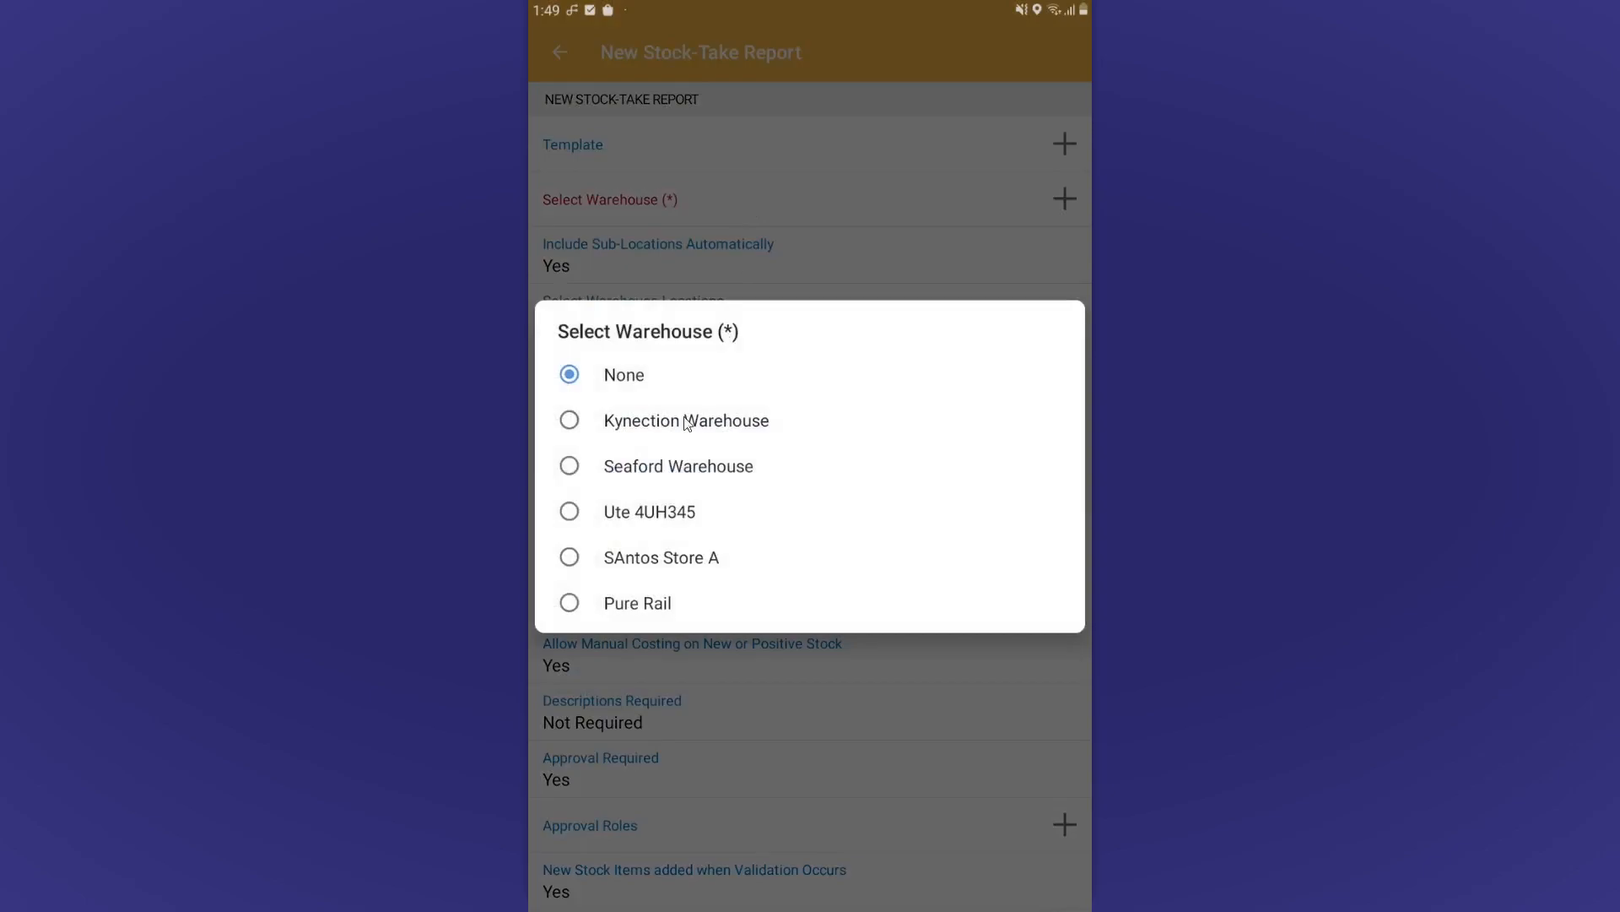
left_click(658, 424)
scroll(830, 807, "down", 3)
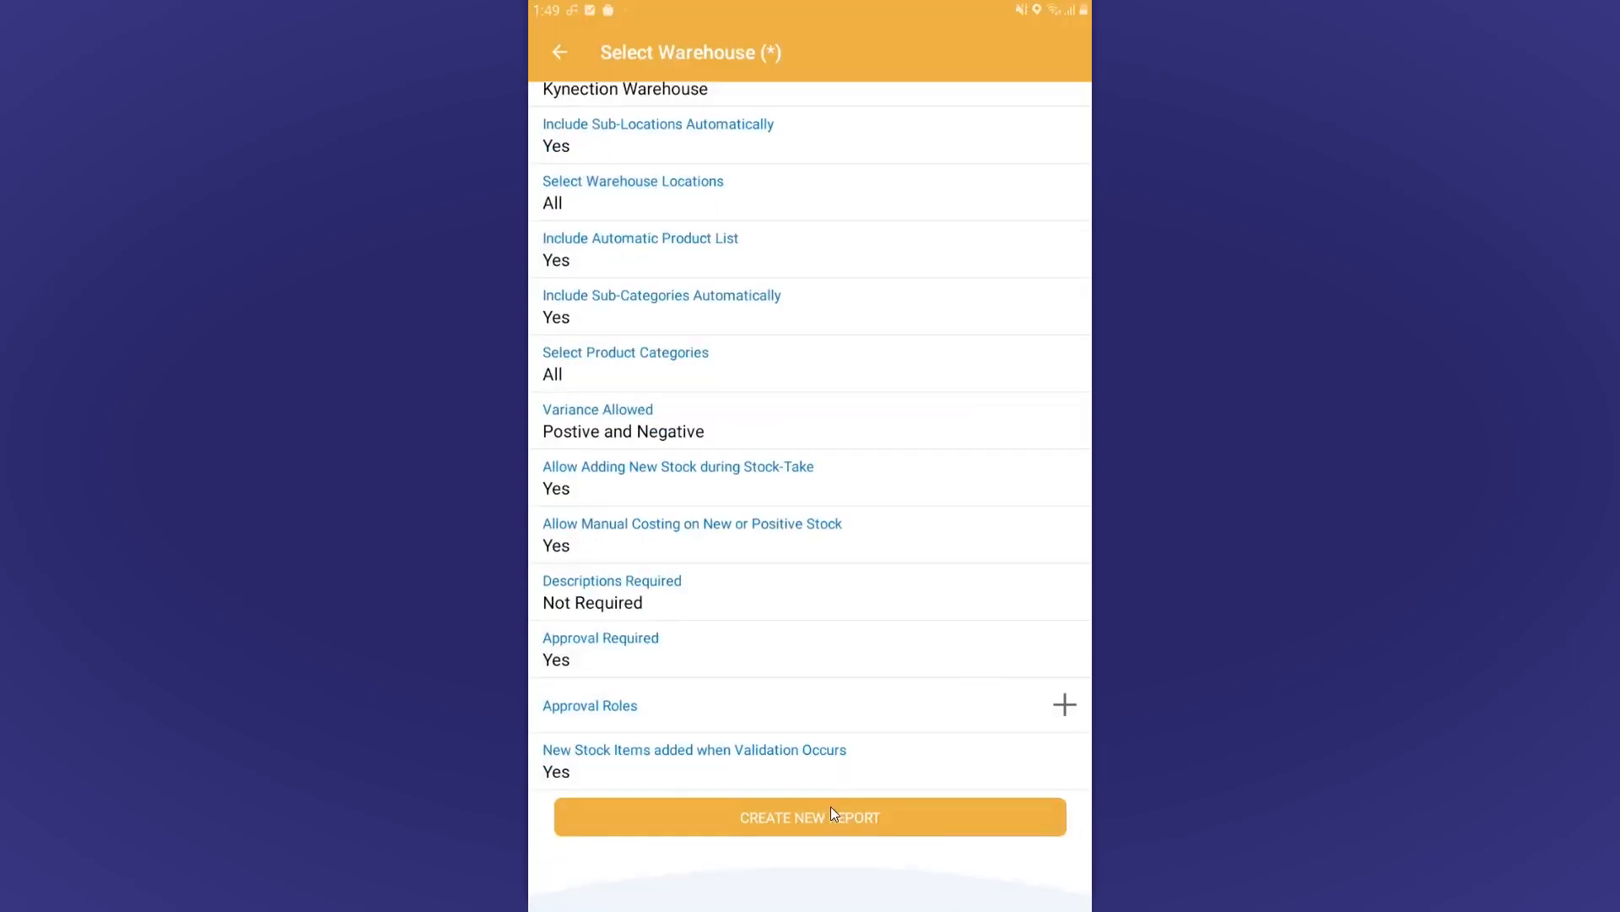
left_click(833, 812)
left_click(935, 483)
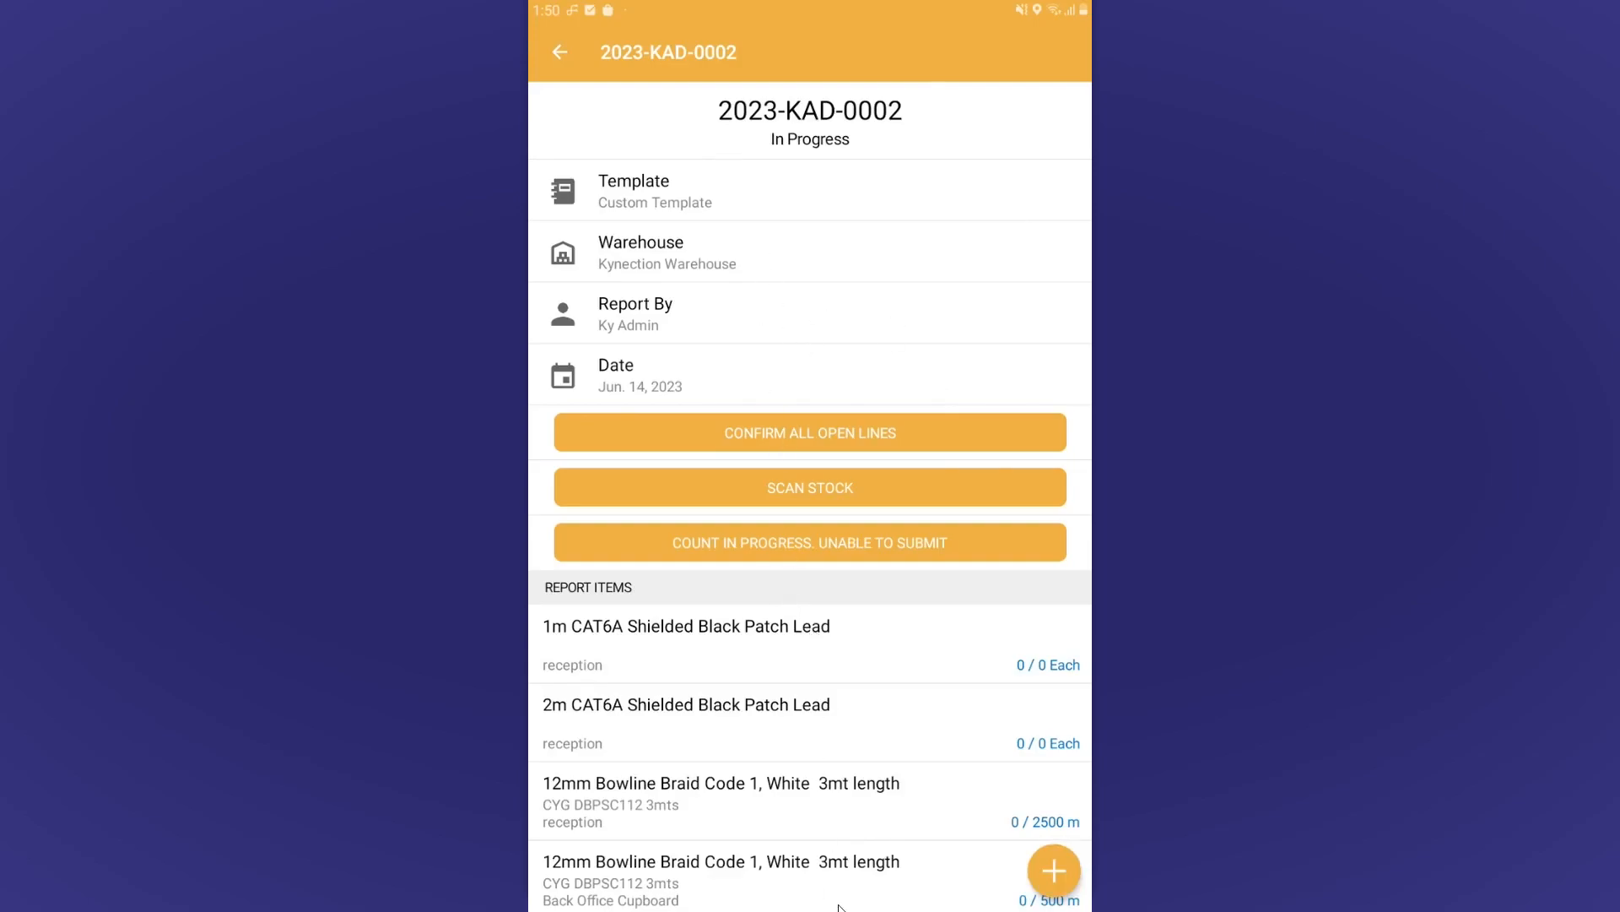
Review the report items and confirm the reception line for 12mm Bowline Braid Code 1, White 3mt length.
scroll(886, 742, "down", 3)
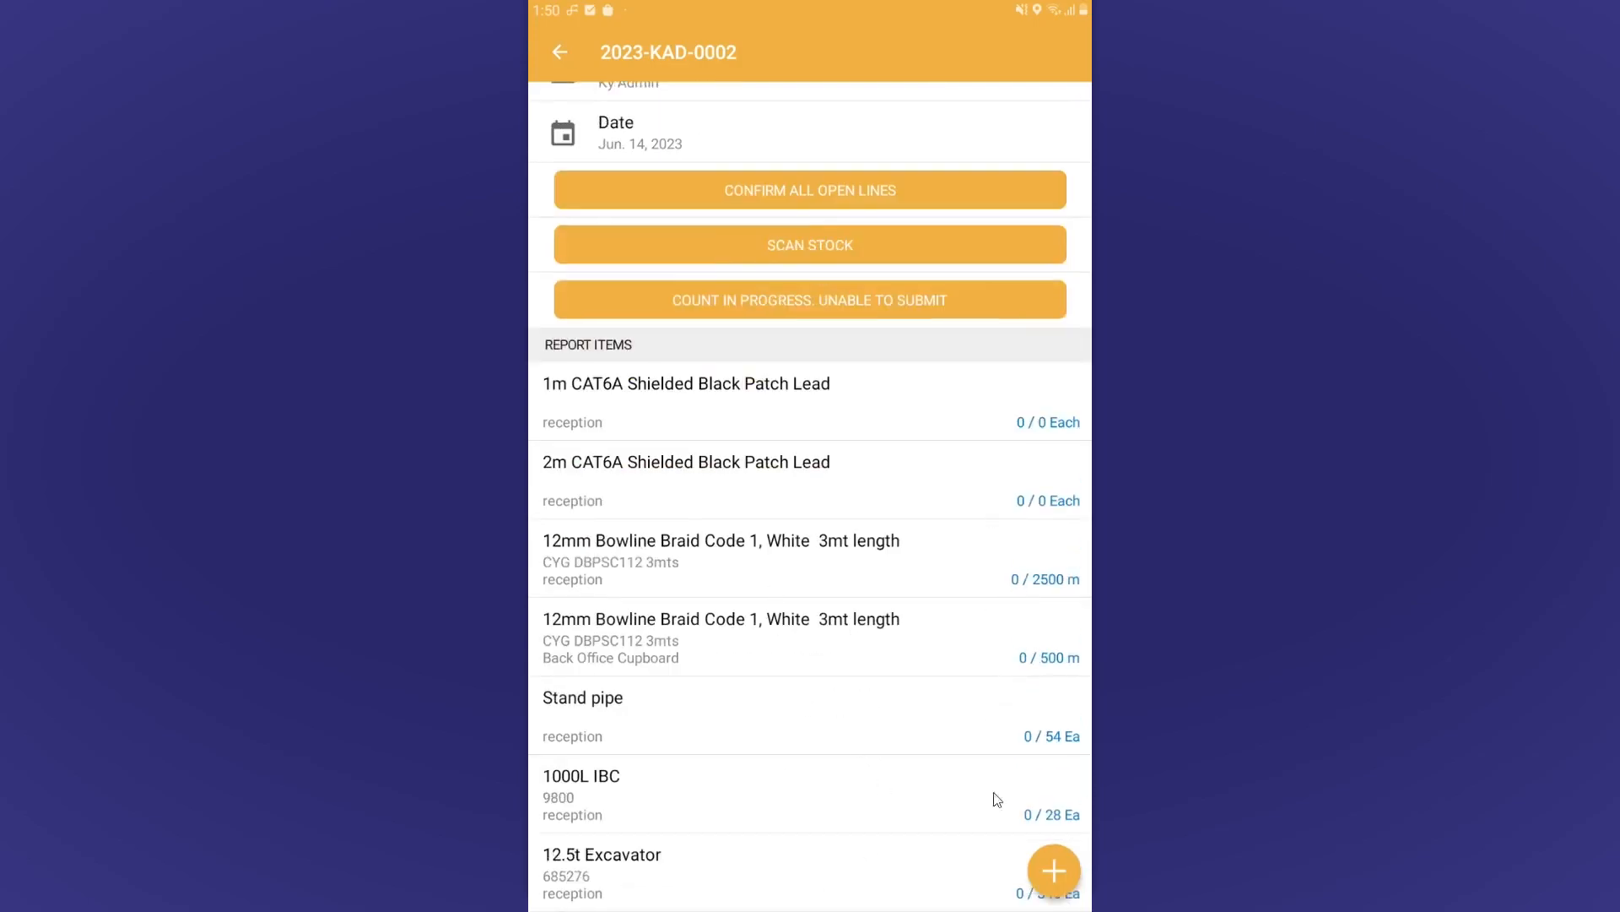
scroll(1038, 649, "down", 5)
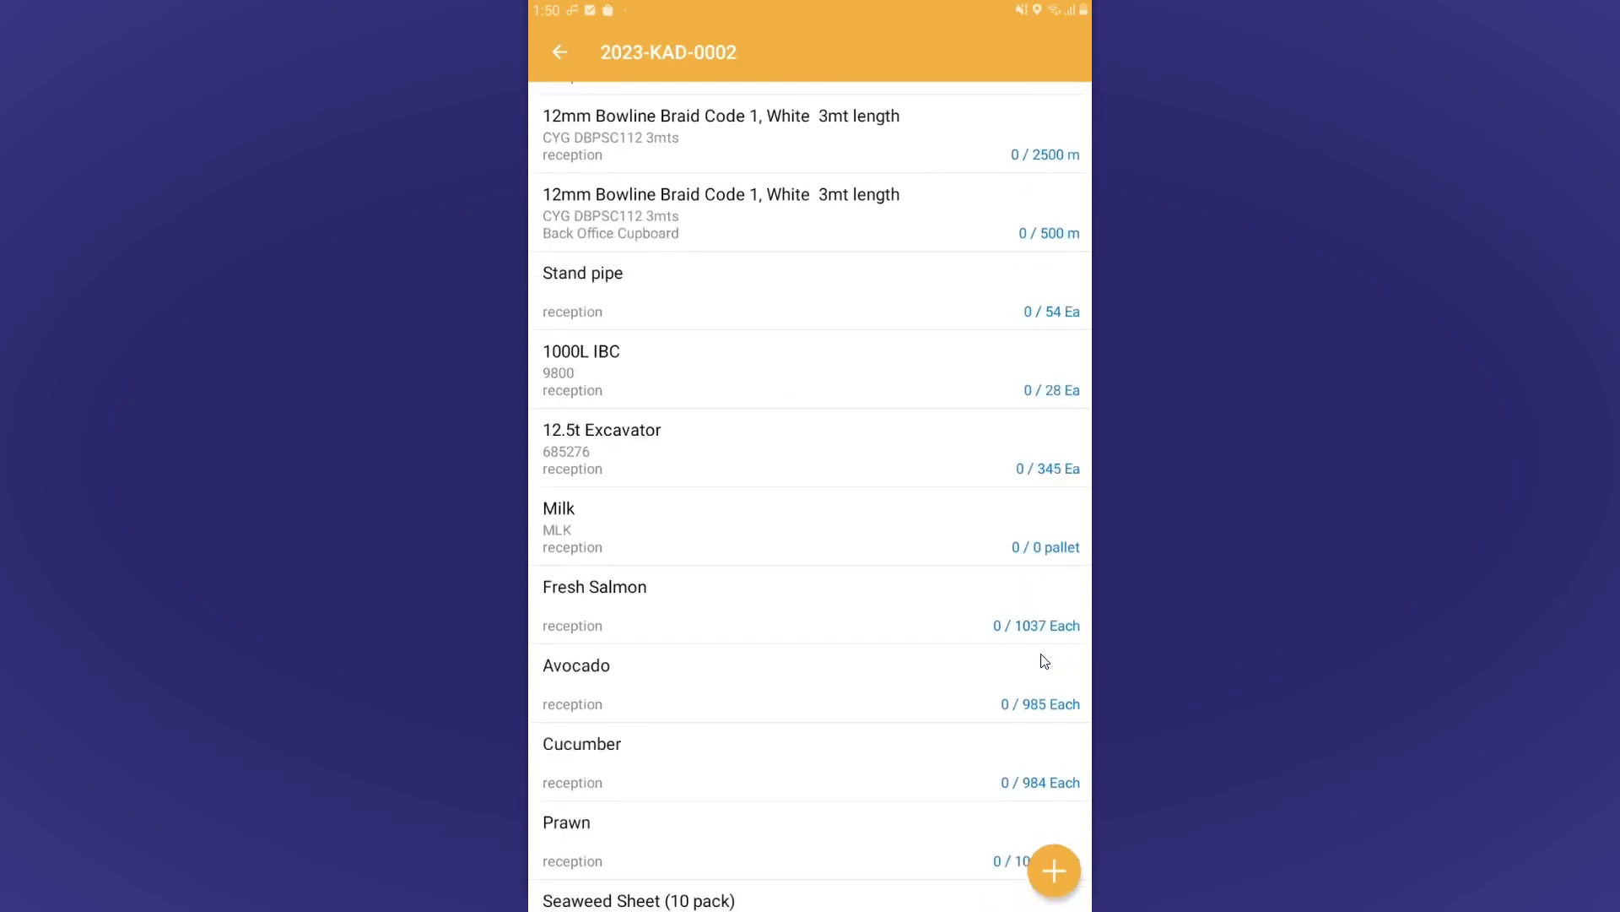
scroll(1027, 666, "up", 5)
scroll(872, 483, "up", 2)
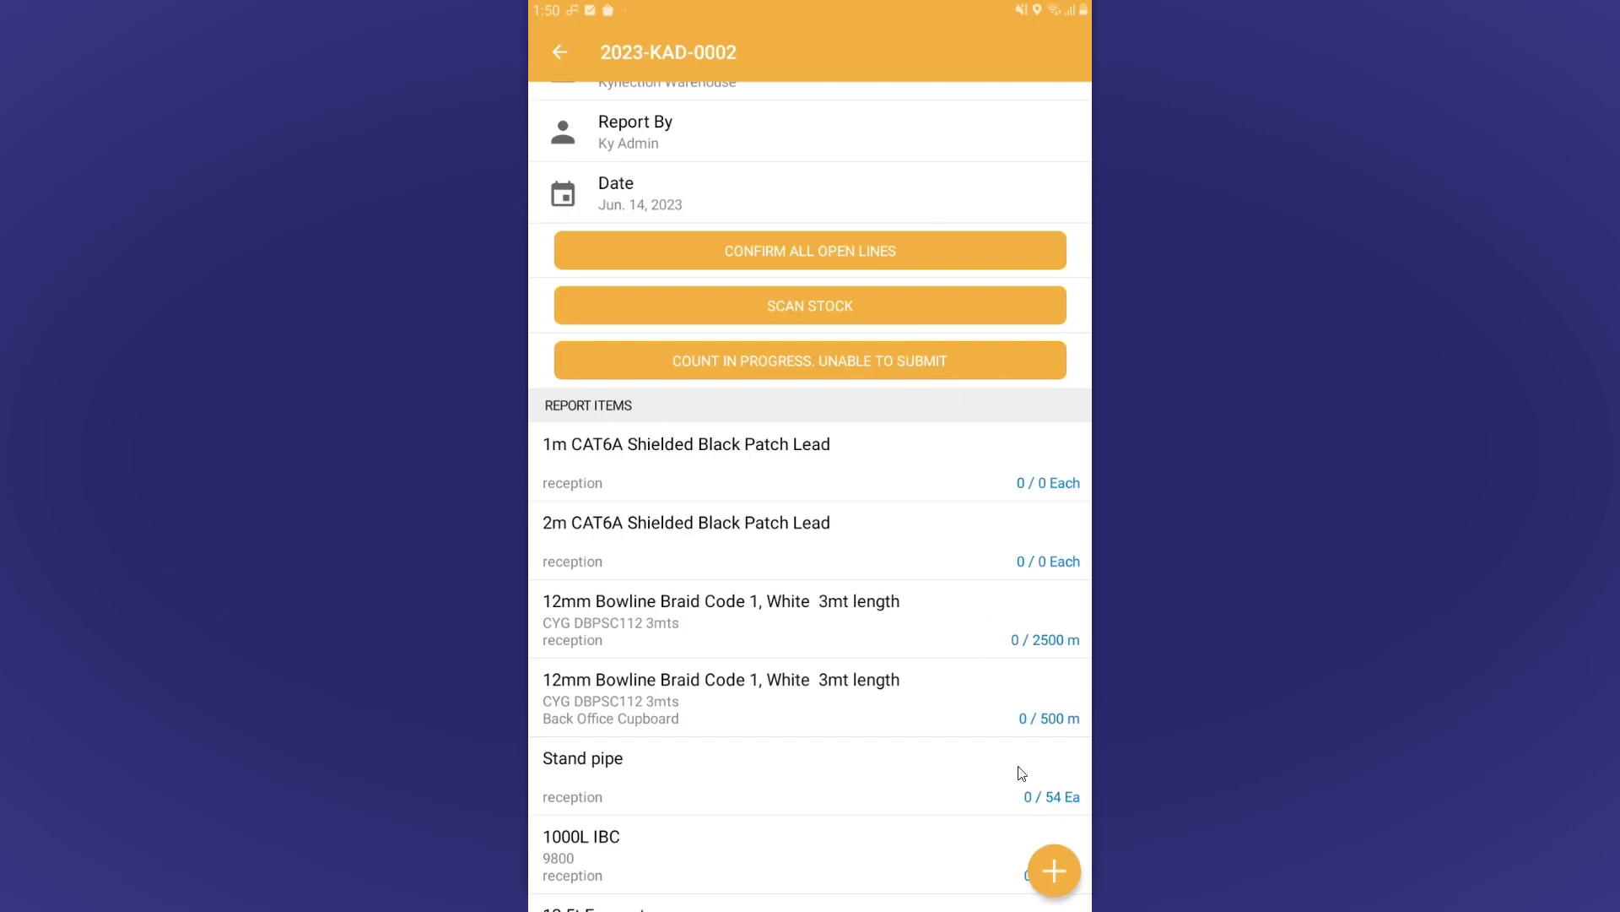
scroll(996, 659, "down", 1)
left_click(996, 659)
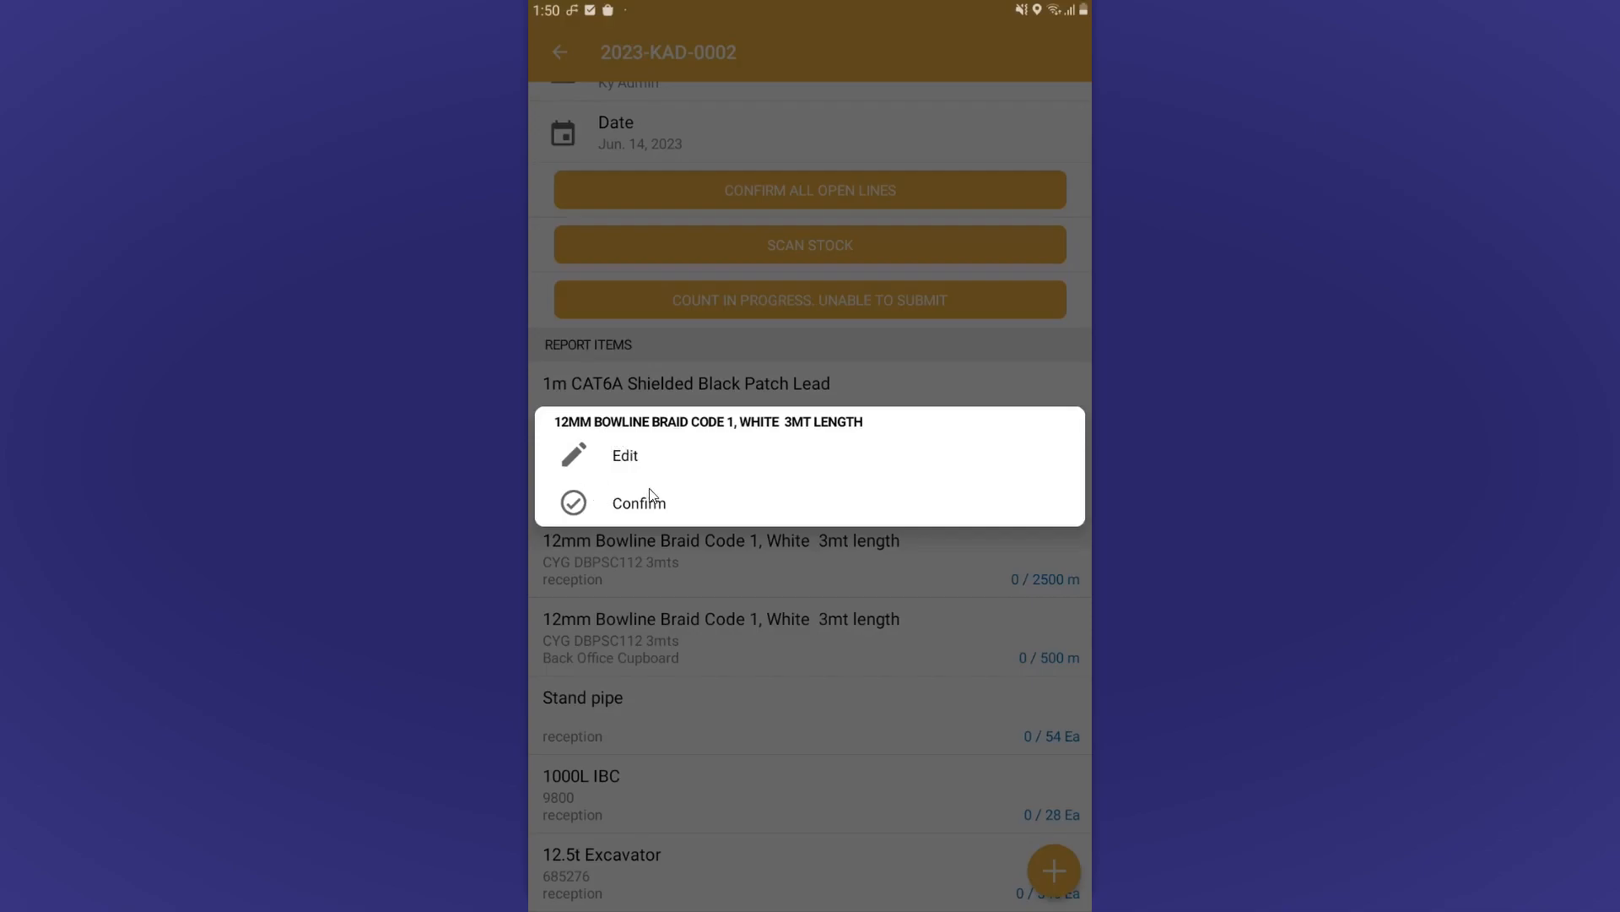
left_click(674, 516)
Reopen the confirmed reception line of the 12mm Bowline Braid for editing.
left_click(1052, 610)
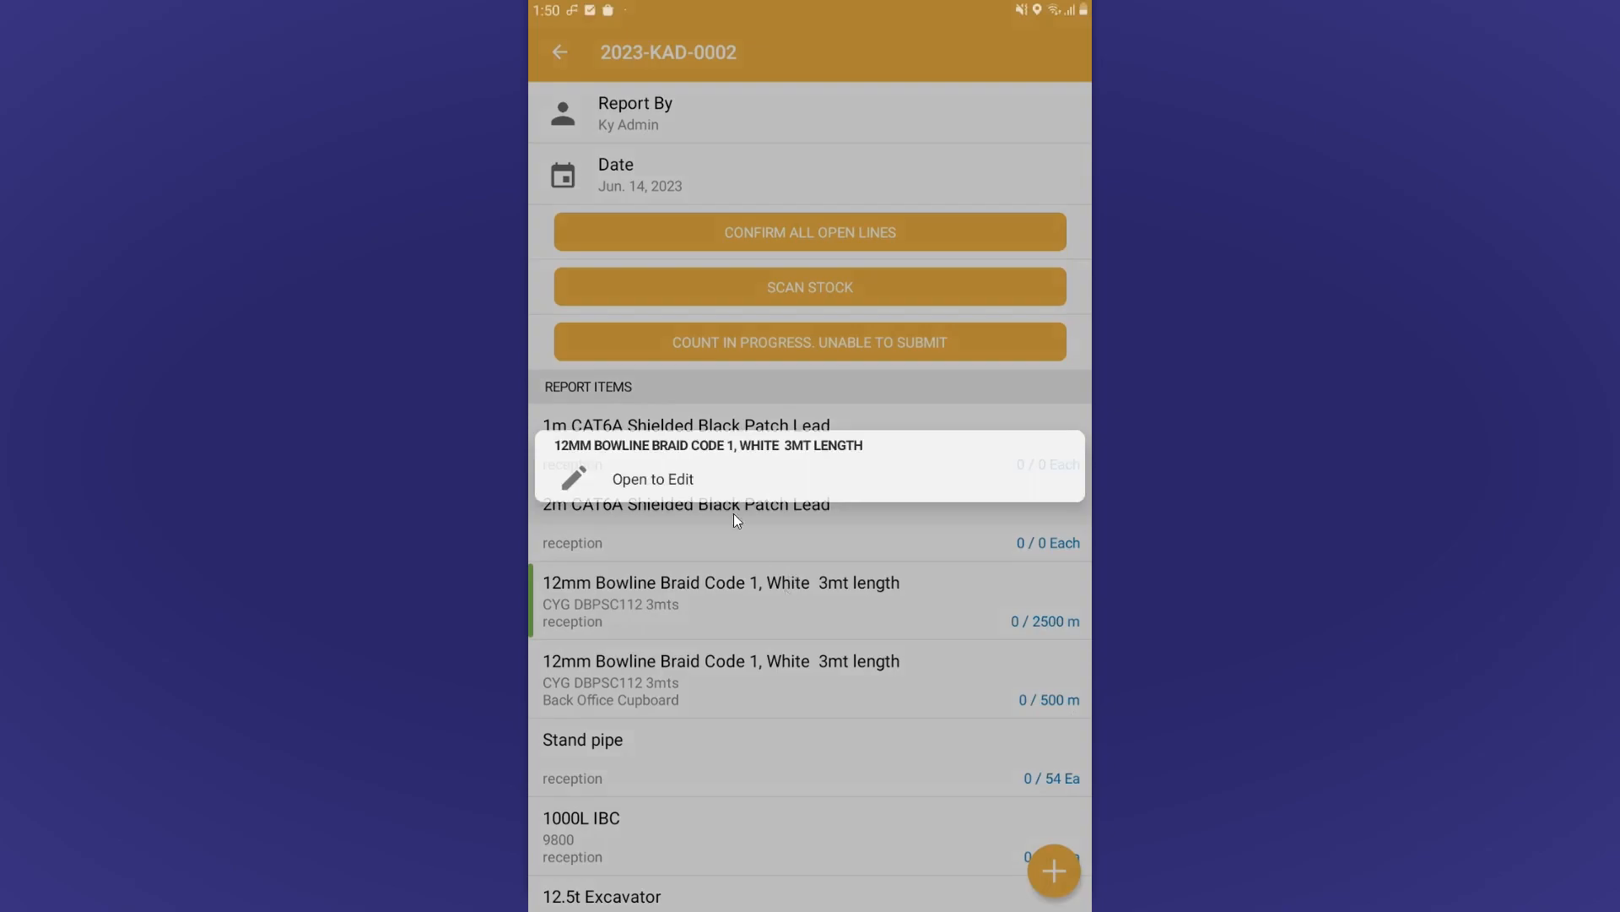
left_click(733, 506)
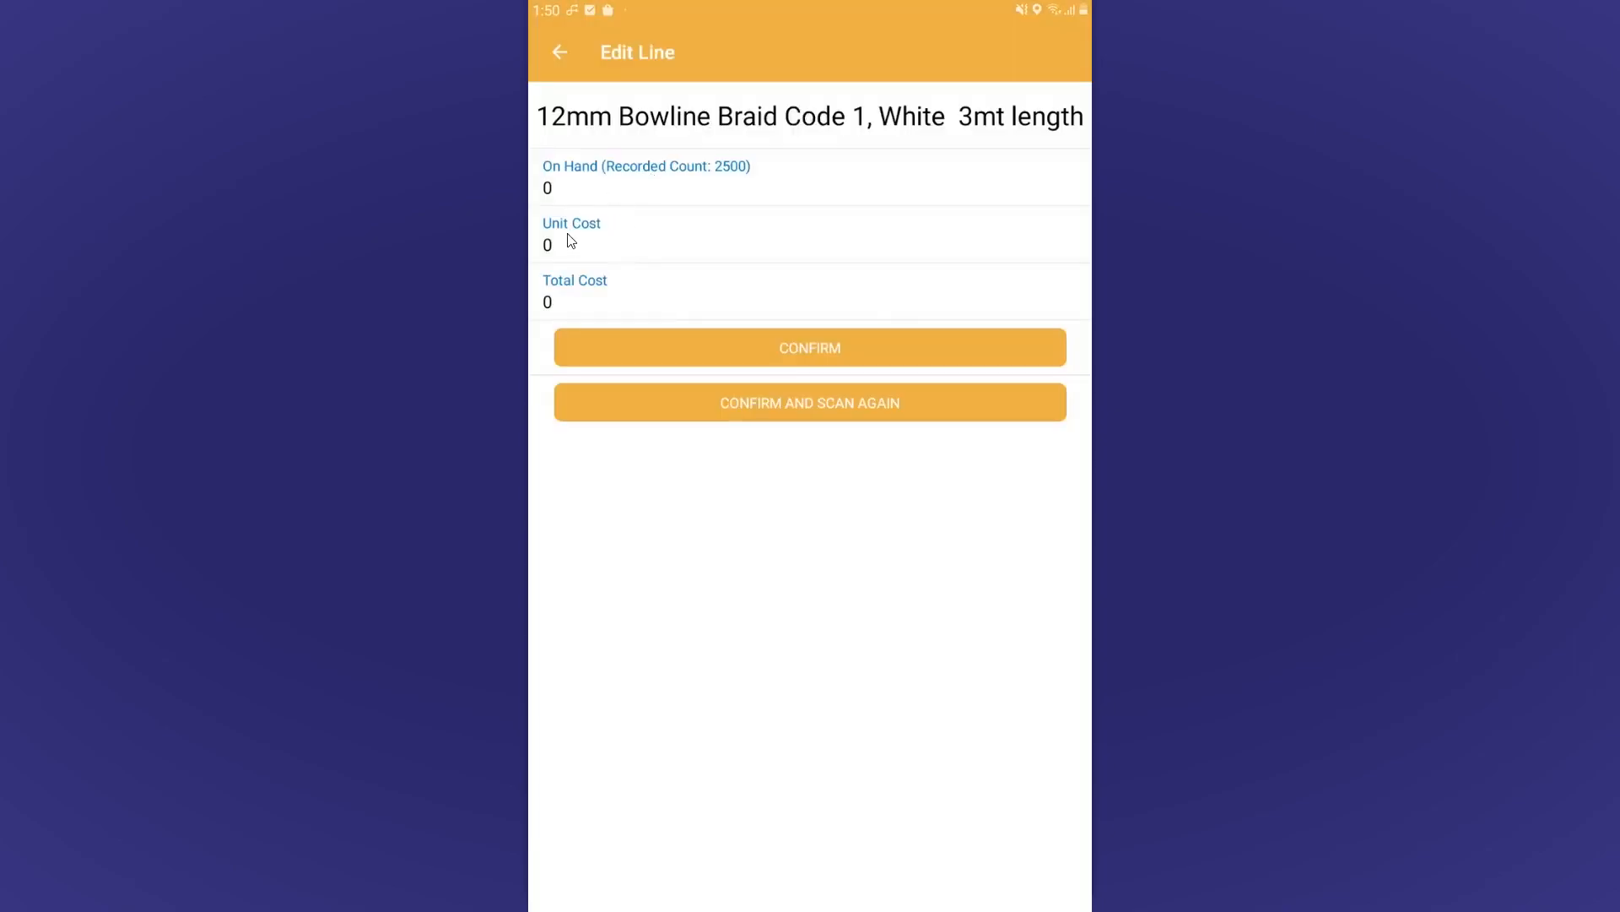